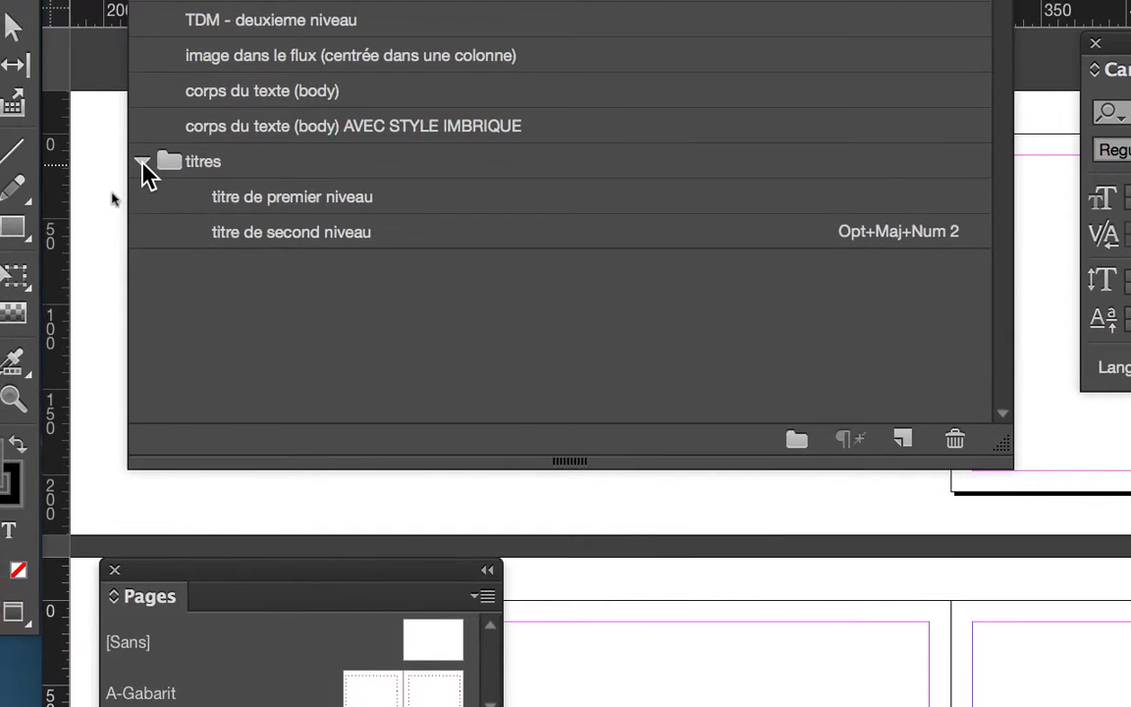
- Collapse the titres style group and move the paragraph styles panel away from the page area
click(90, 253)
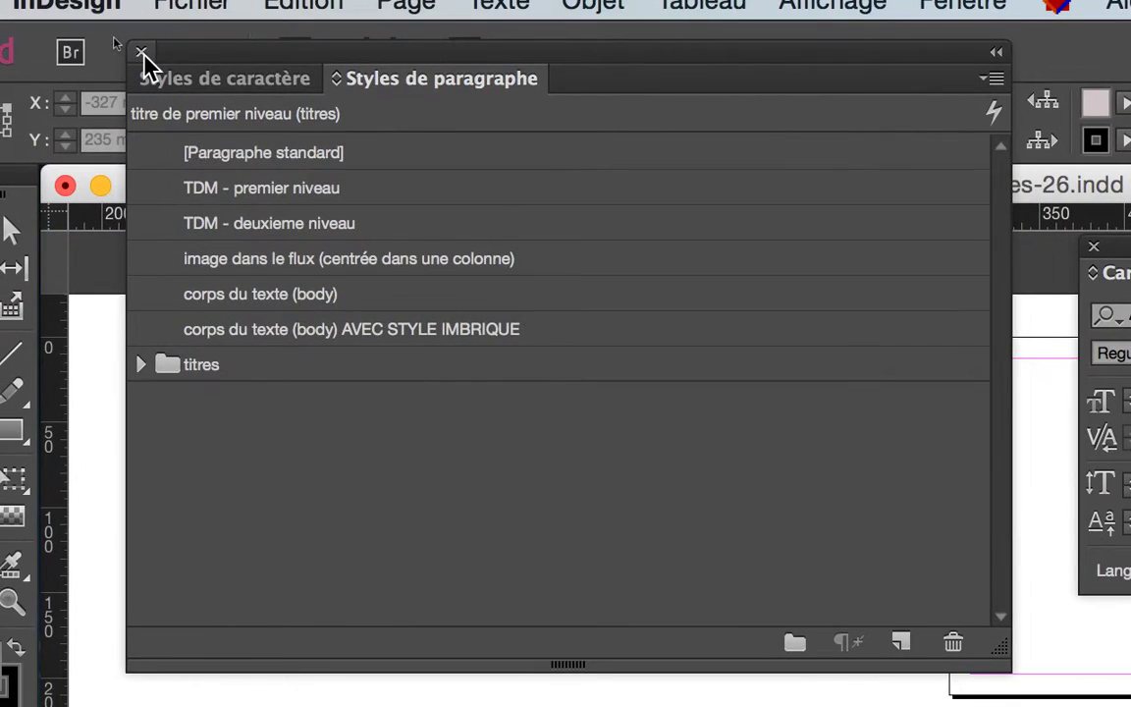
drag(165, 55, 156, 242)
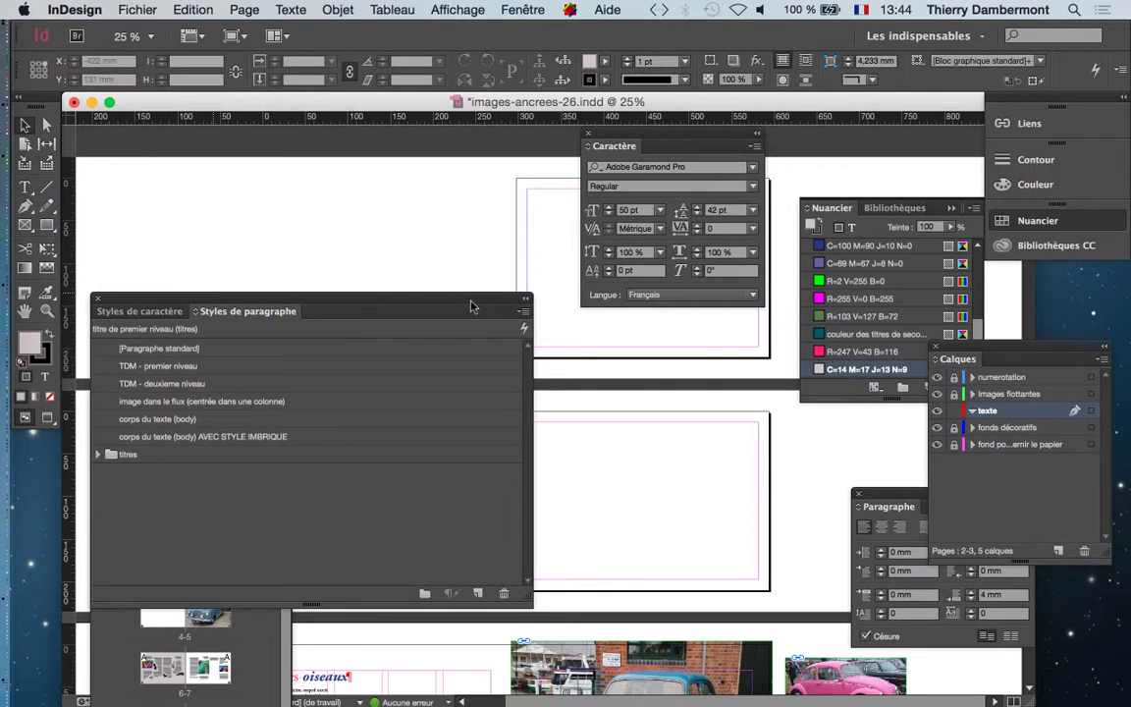
drag(470, 307, 321, 291)
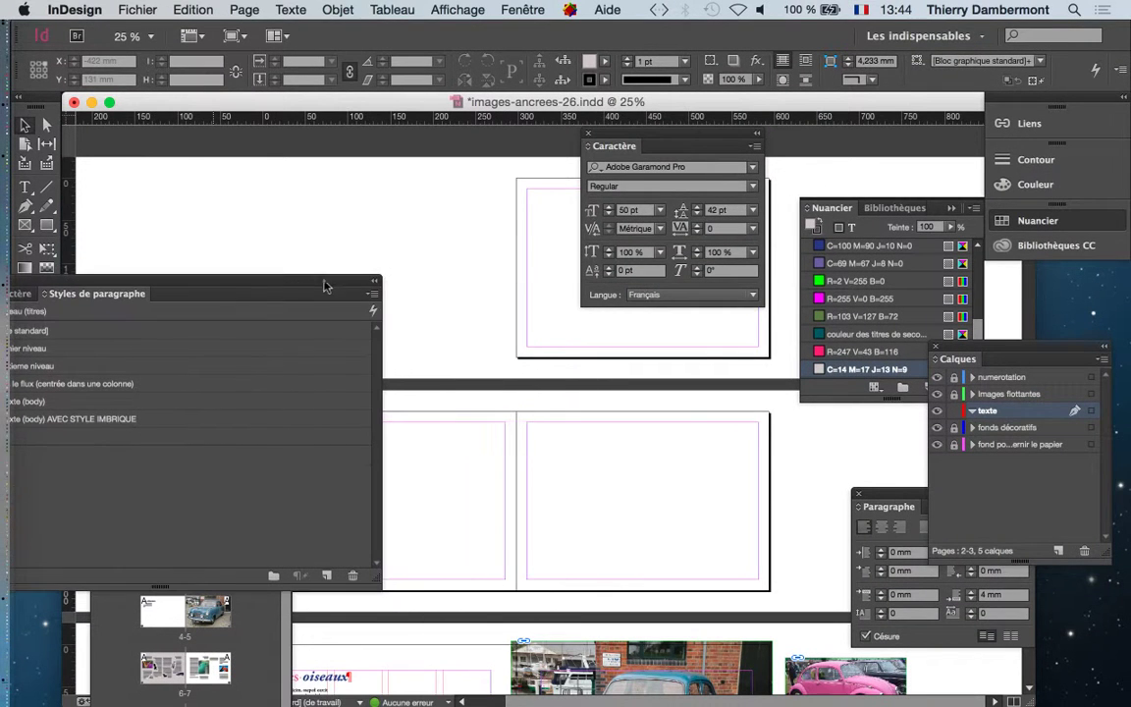
- Start a table of contents that includes the paragraph styles titre de premier niveau and titre de second niveau, in that order
click(242, 9)
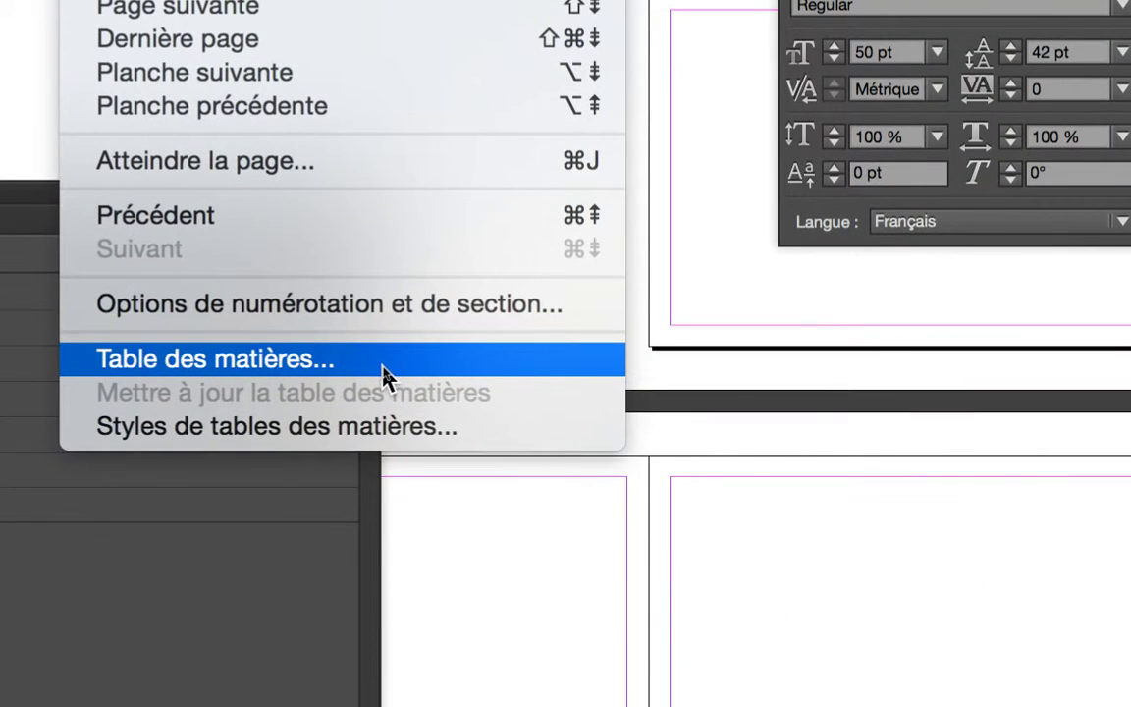
click(382, 367)
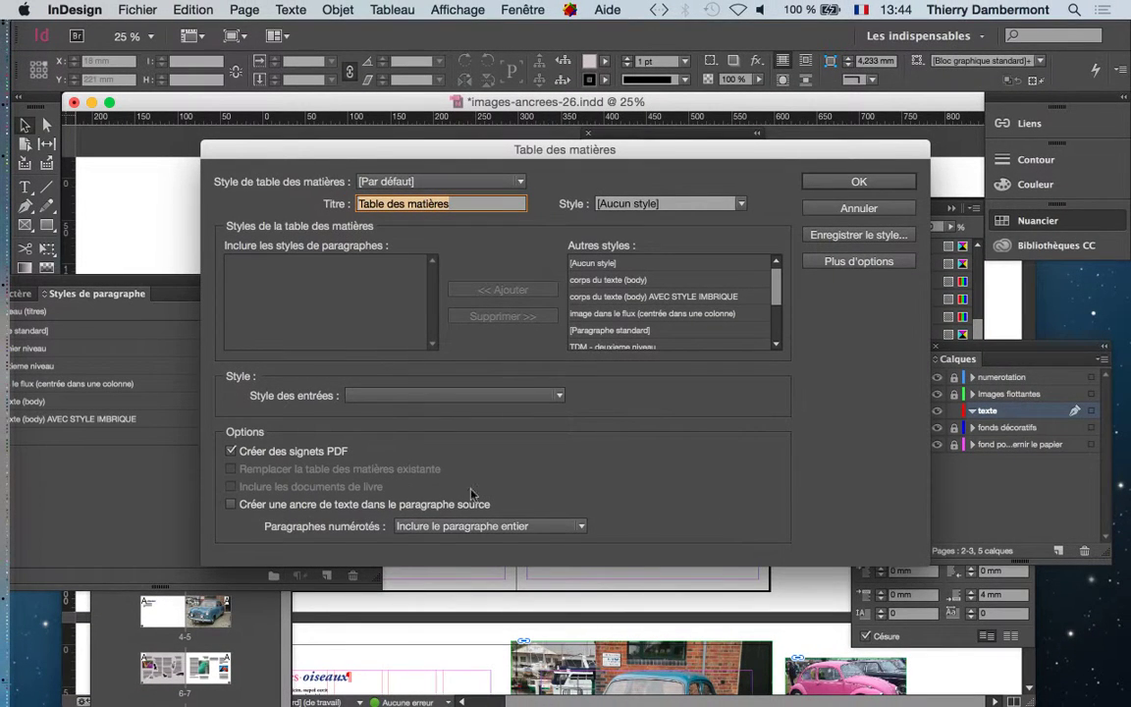
key(alt)
key(alt)
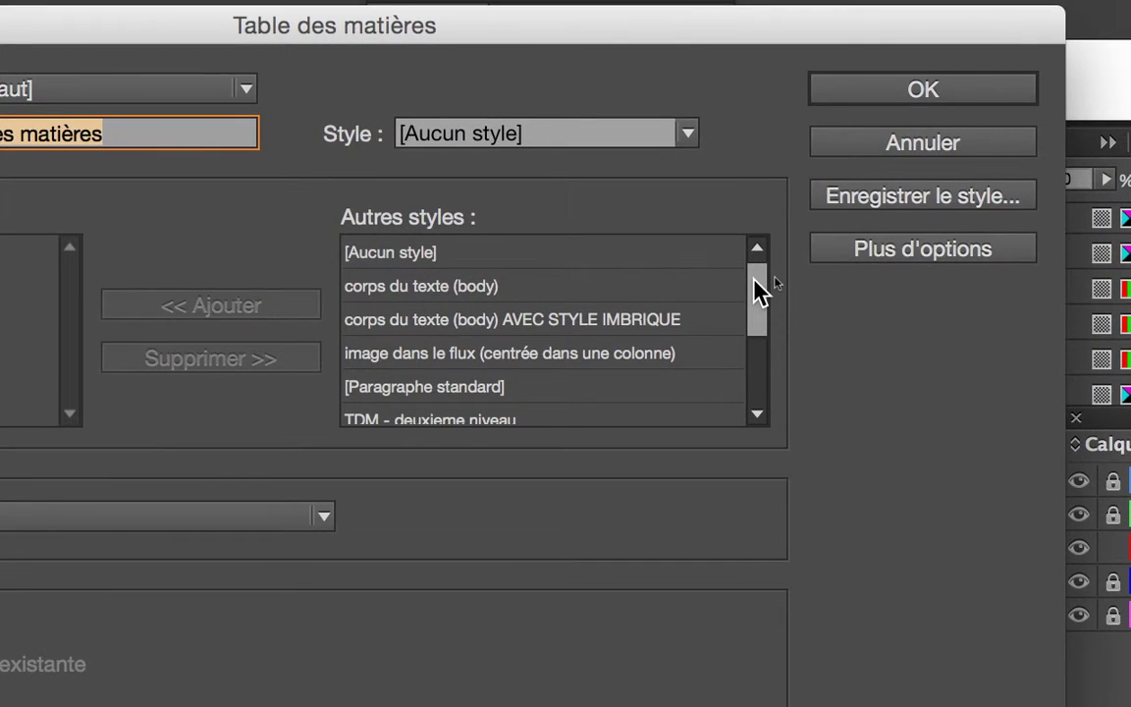
drag(757, 286, 759, 234)
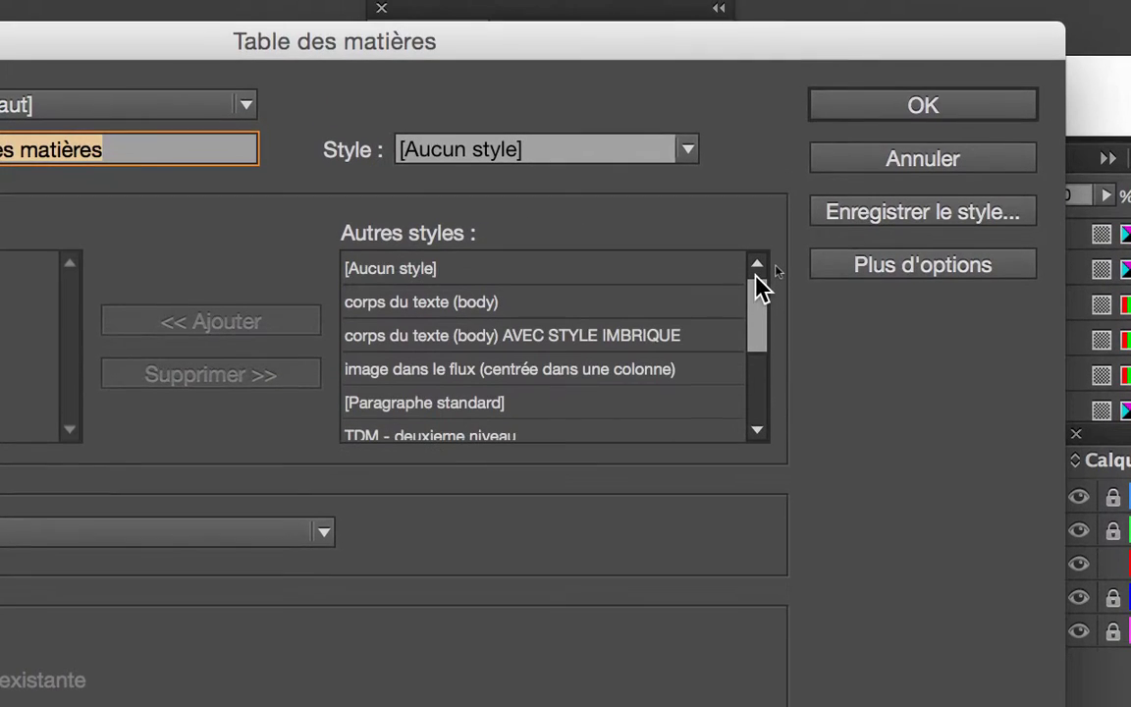
drag(758, 284, 757, 311)
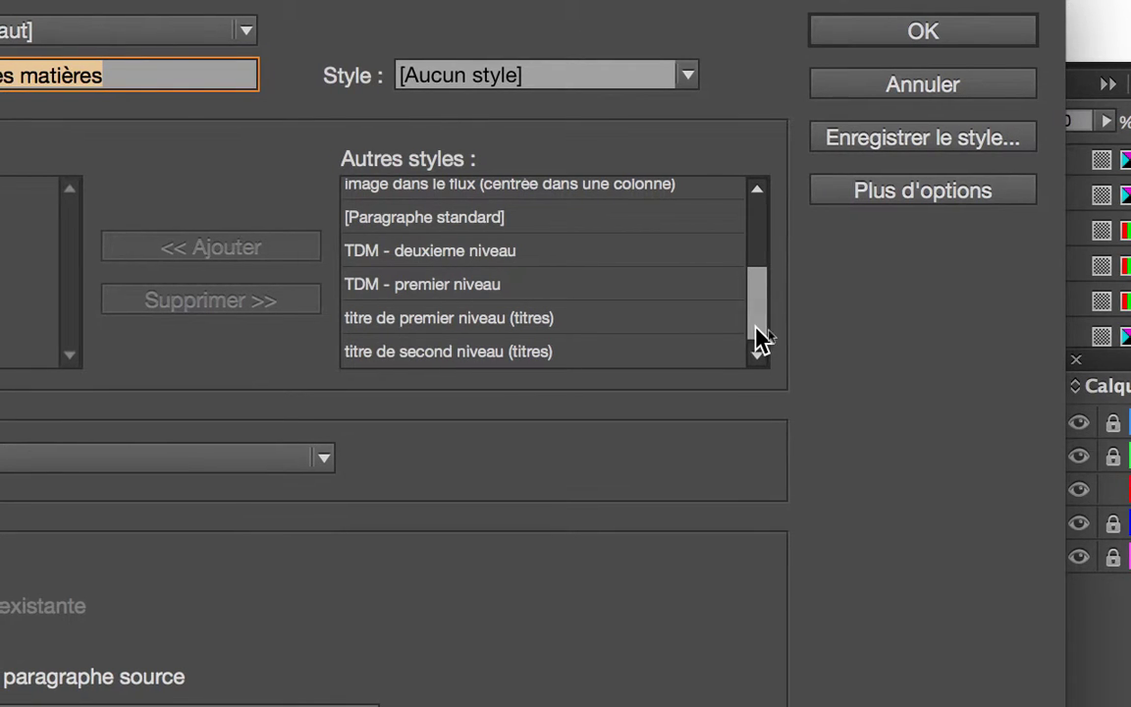
click(651, 320)
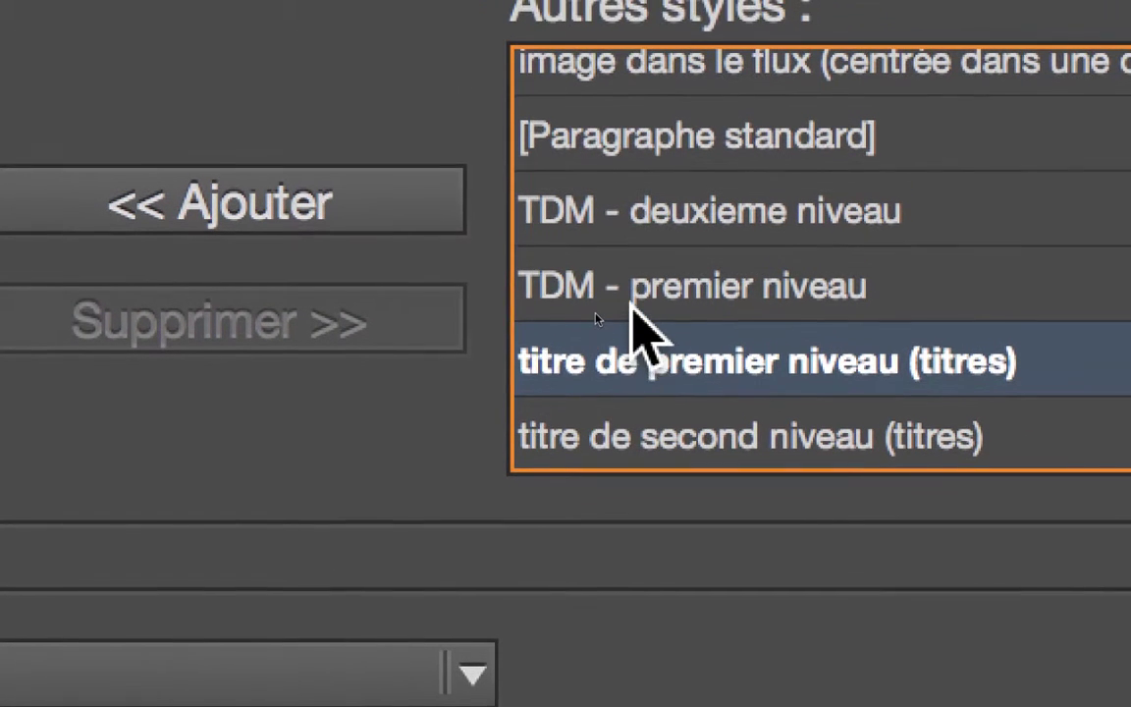
click(656, 250)
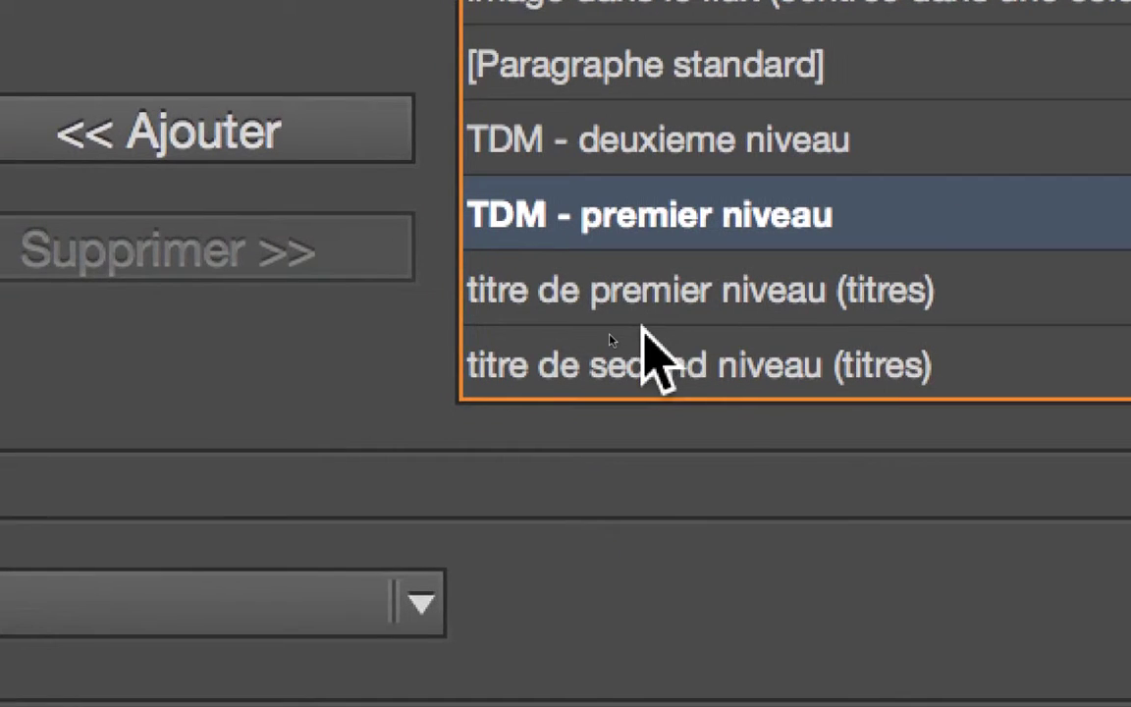
click(610, 338)
click(624, 321)
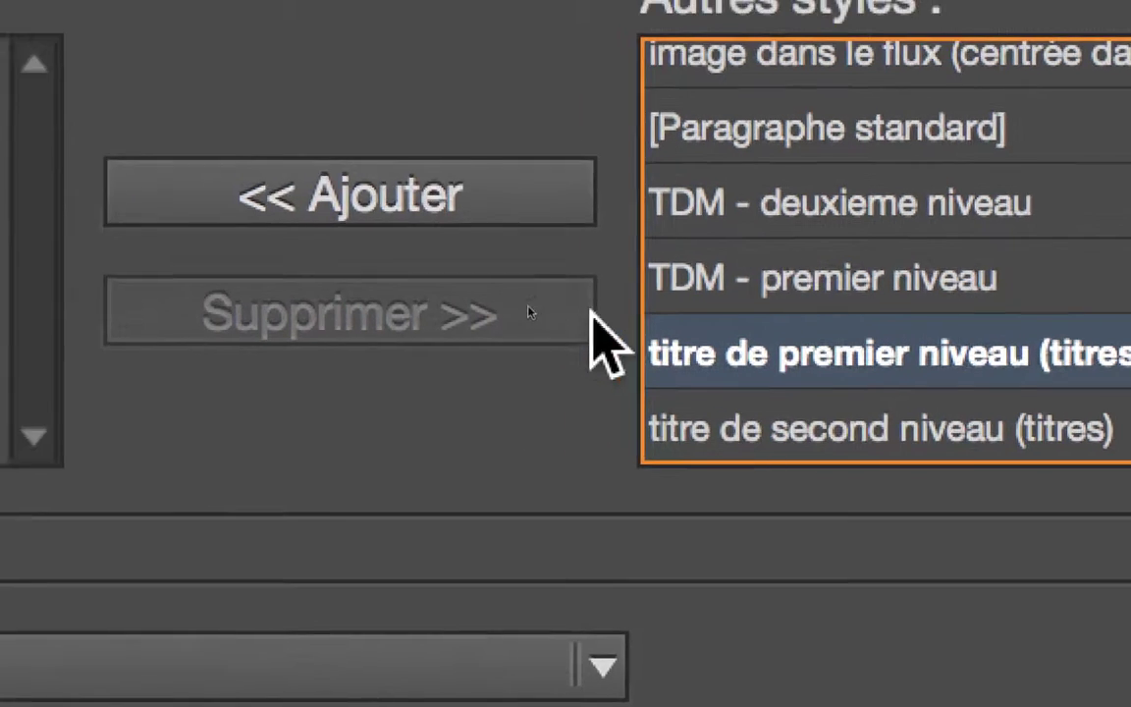
click(365, 211)
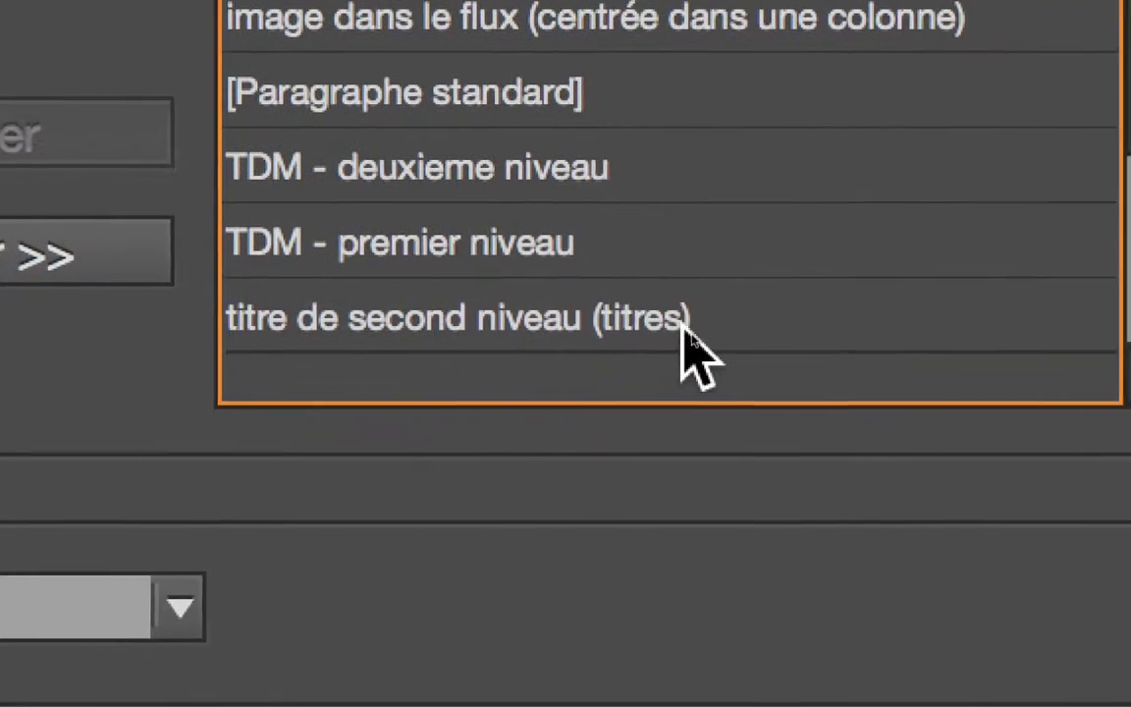
click(865, 370)
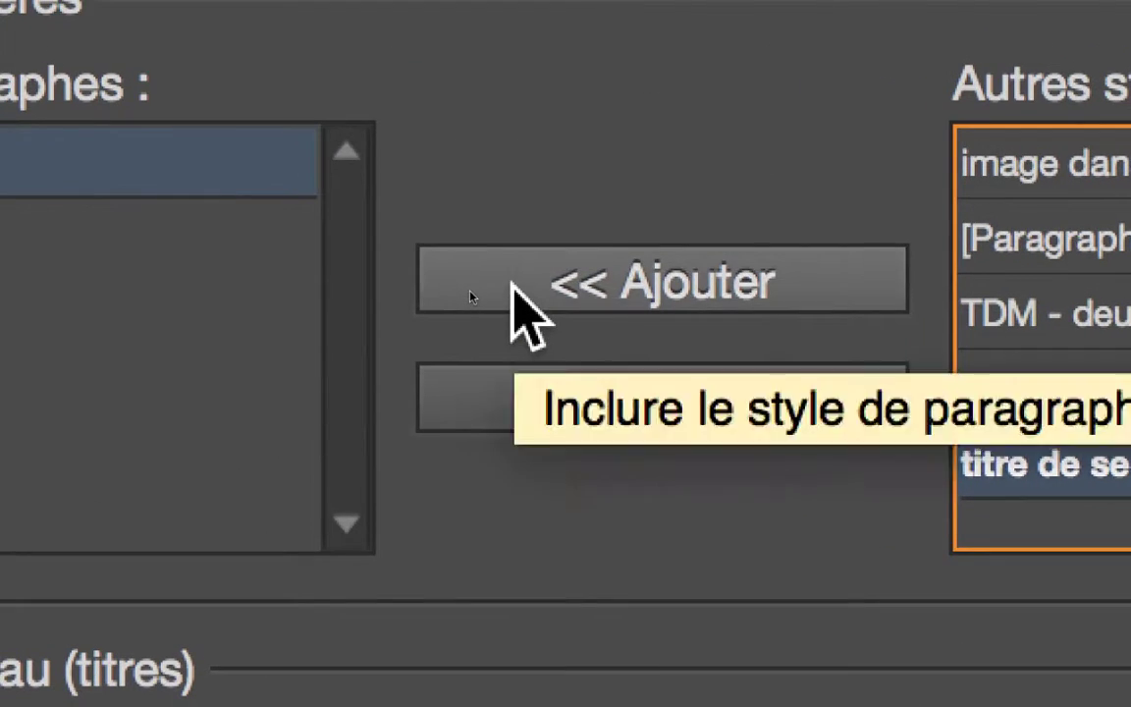
click(513, 284)
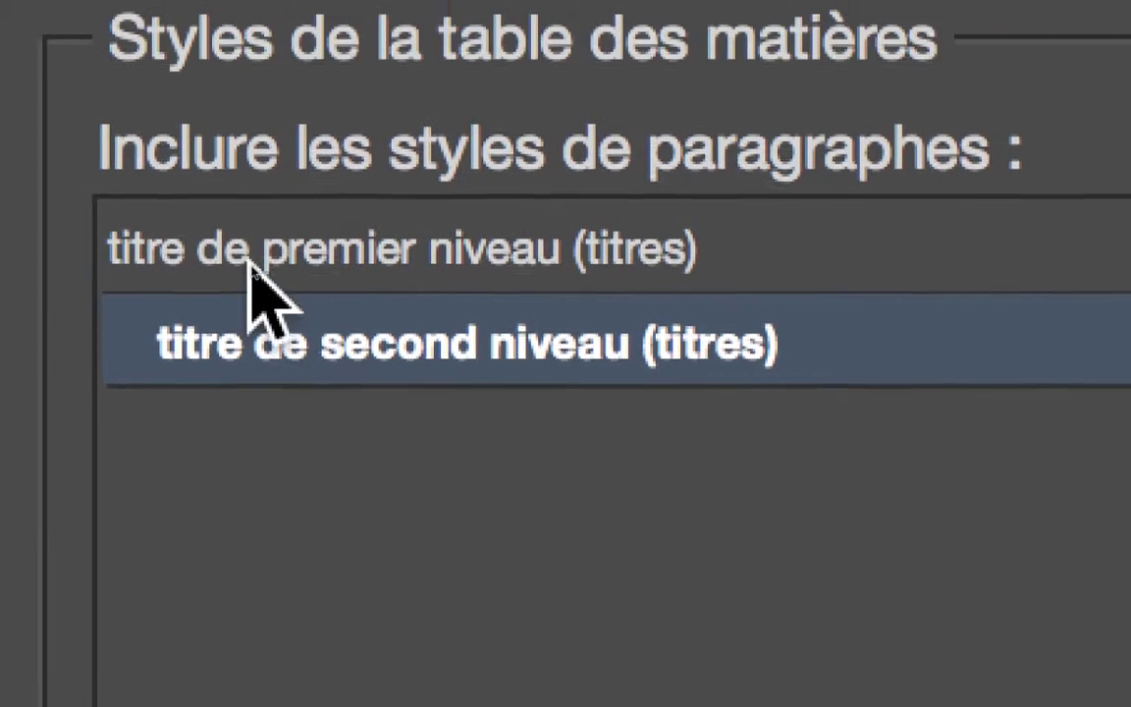
click(263, 152)
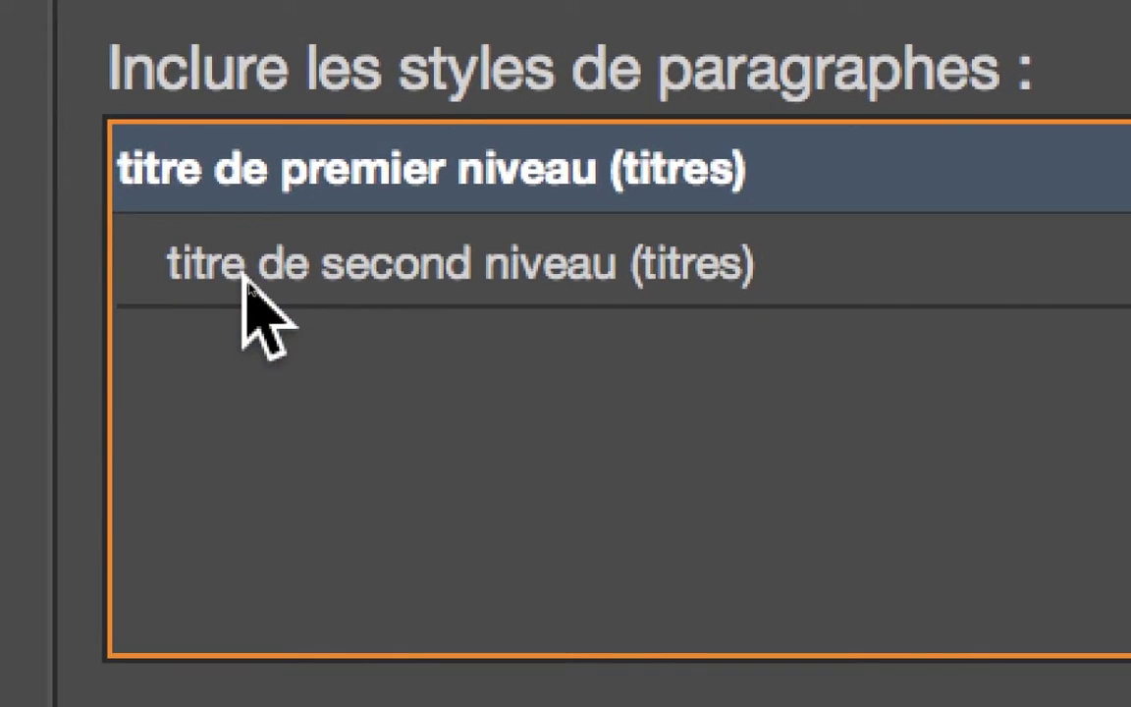
click(261, 231)
click(253, 216)
click(260, 306)
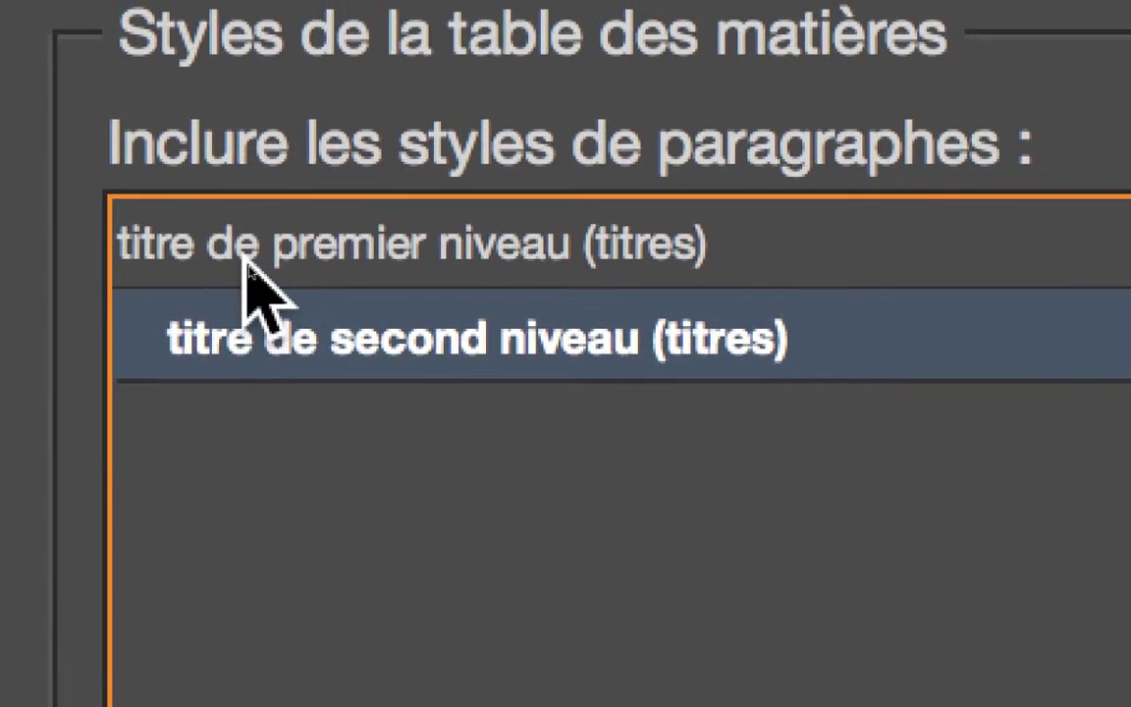
click(245, 267)
click(263, 339)
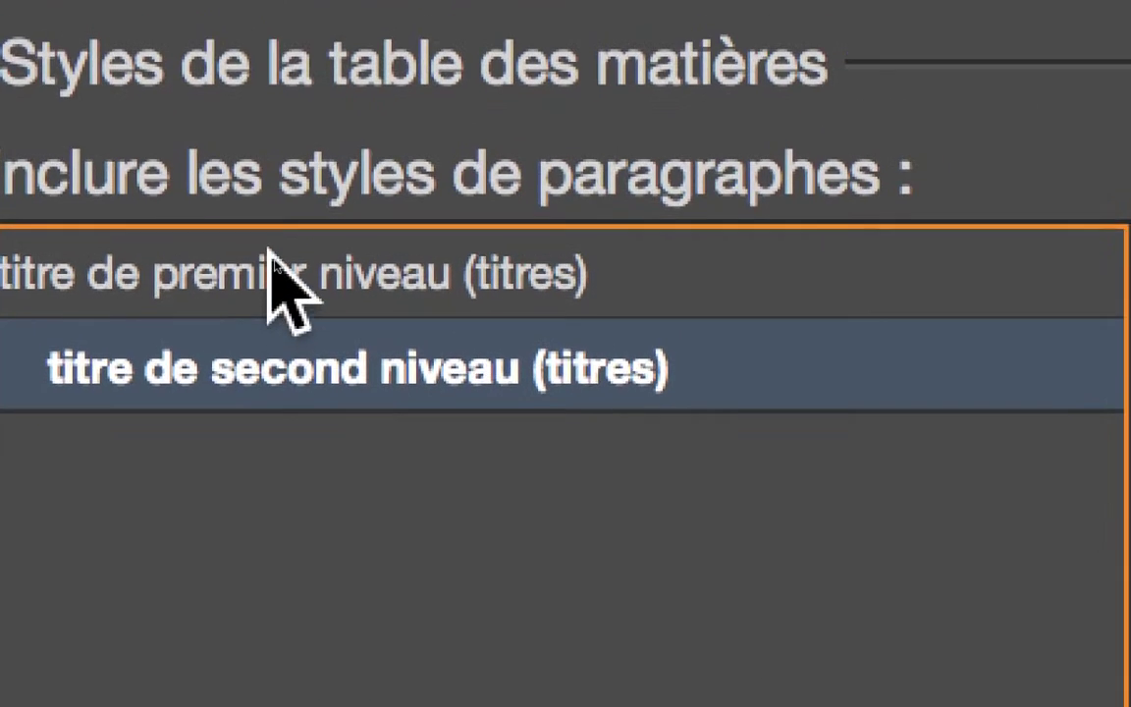
click(253, 142)
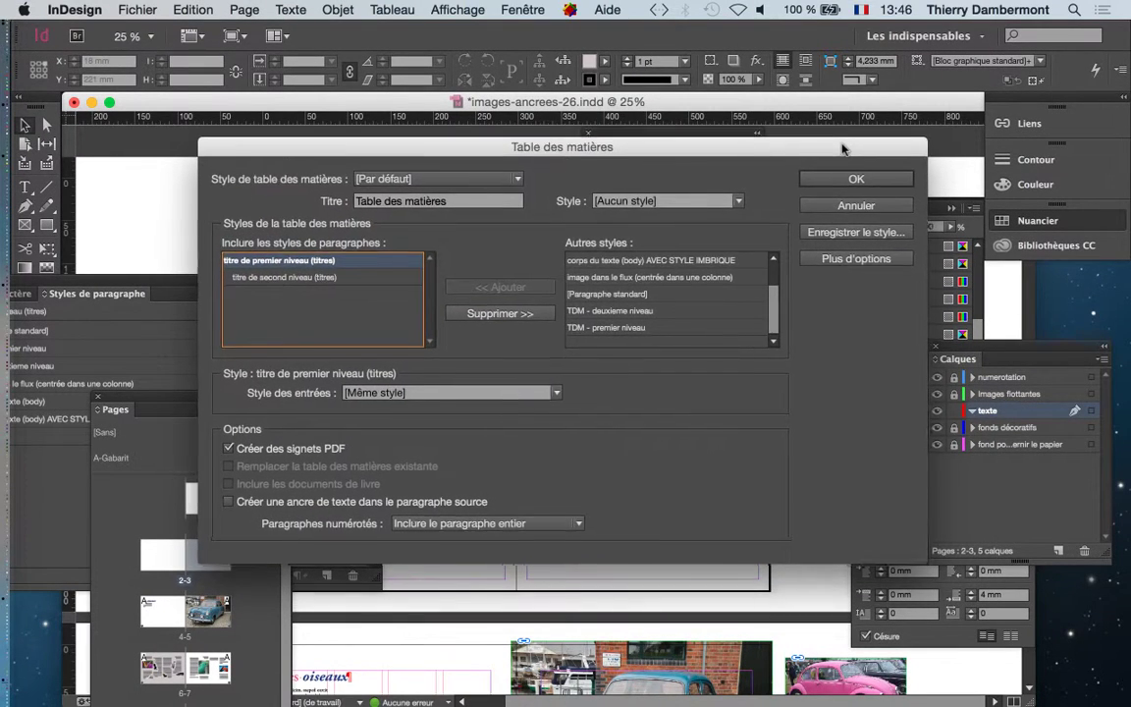
- Move the table of contents dialog higher and expand its additional options
drag(565, 149, 499, 88)
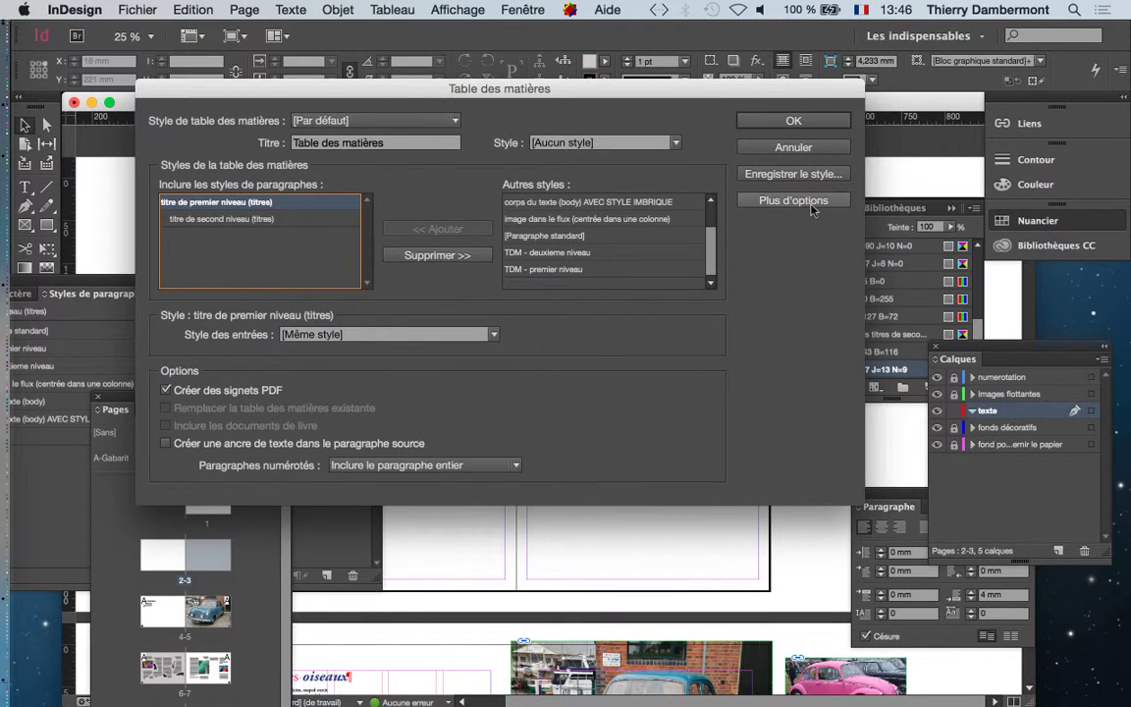
key(alt)
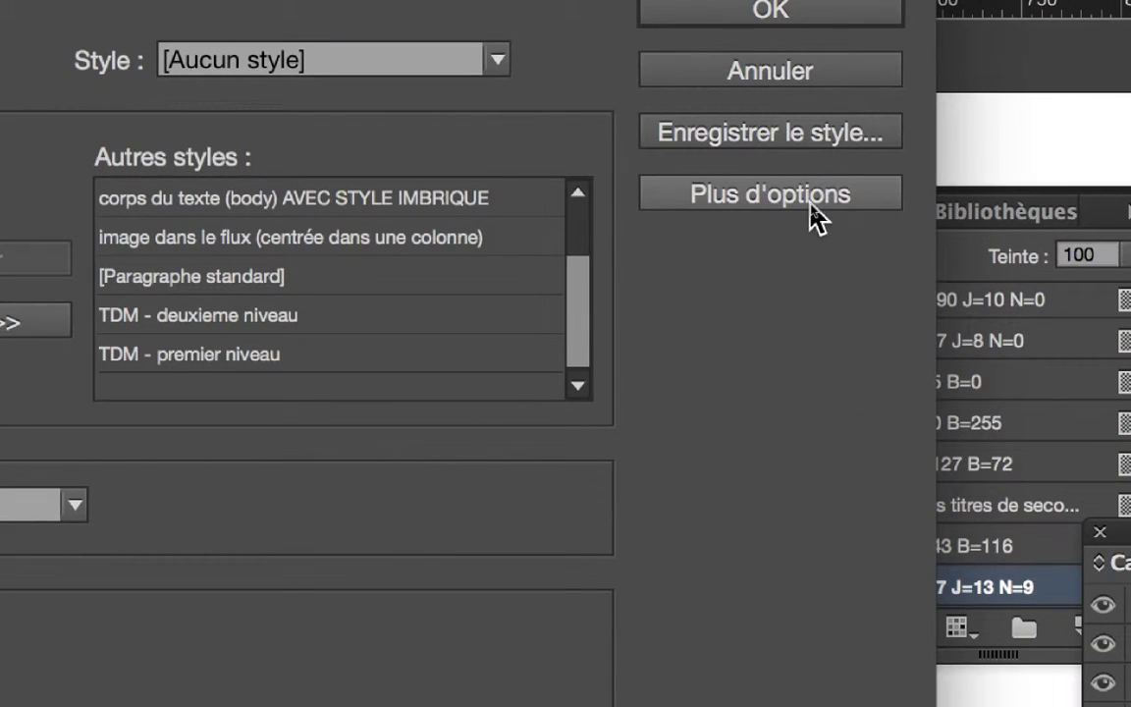
click(770, 199)
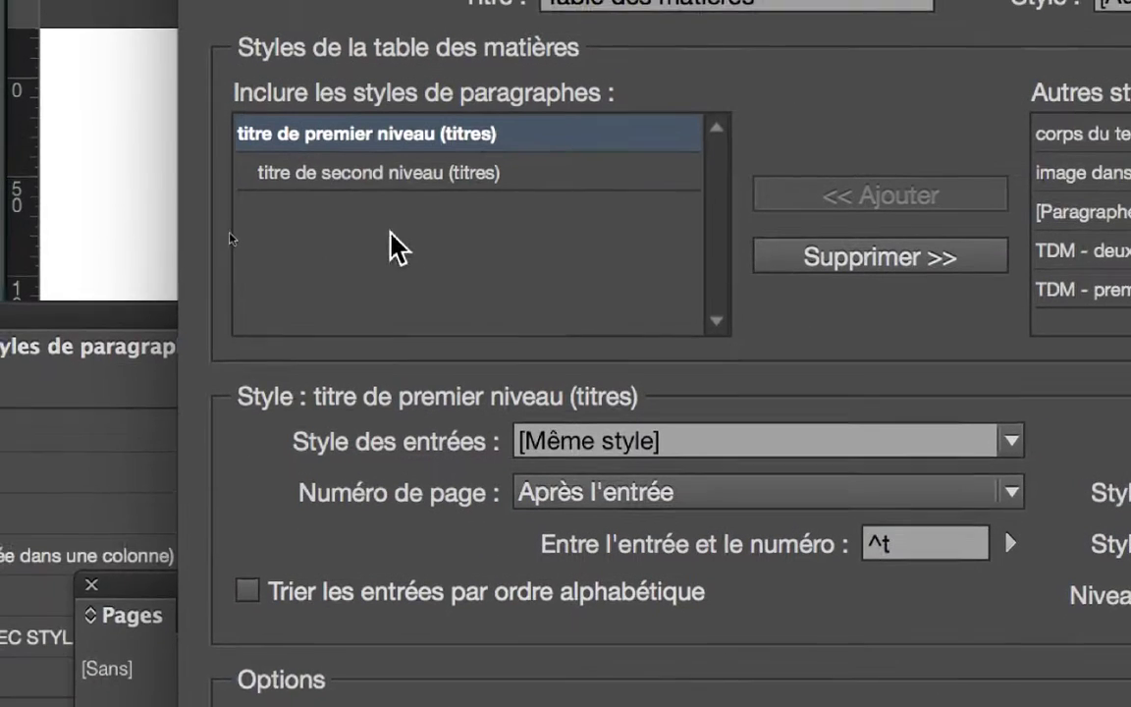
- Set the entry style for titre de premier niveau to TDM - premier niveau
click(422, 175)
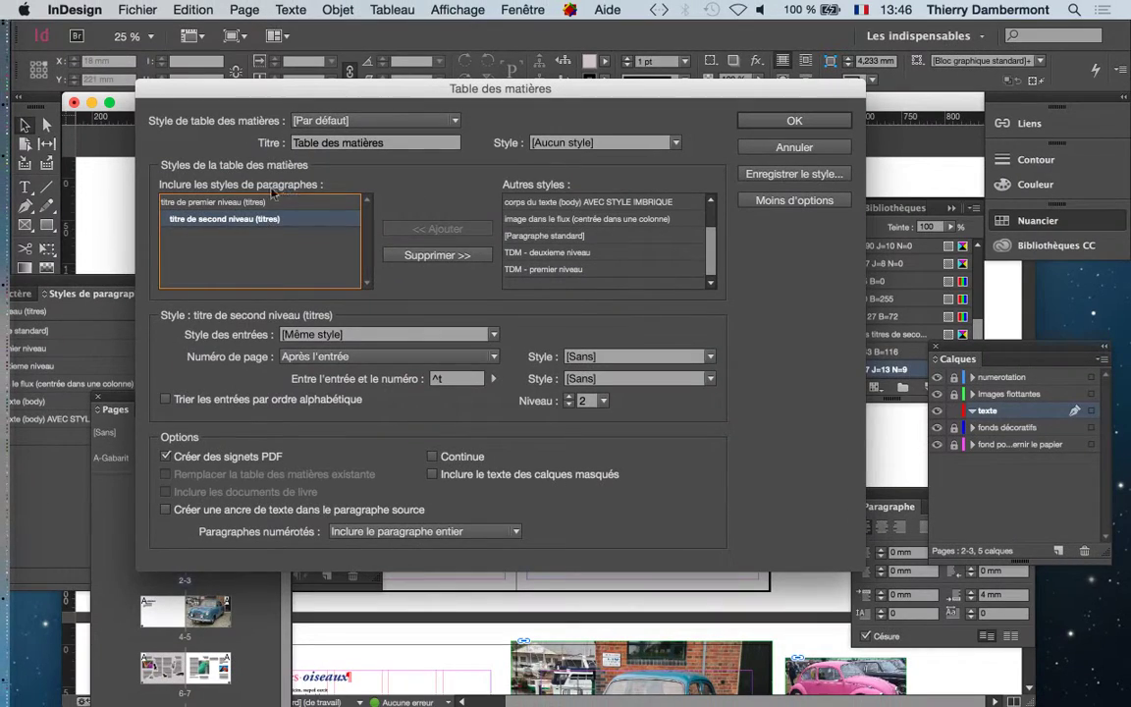
click(275, 201)
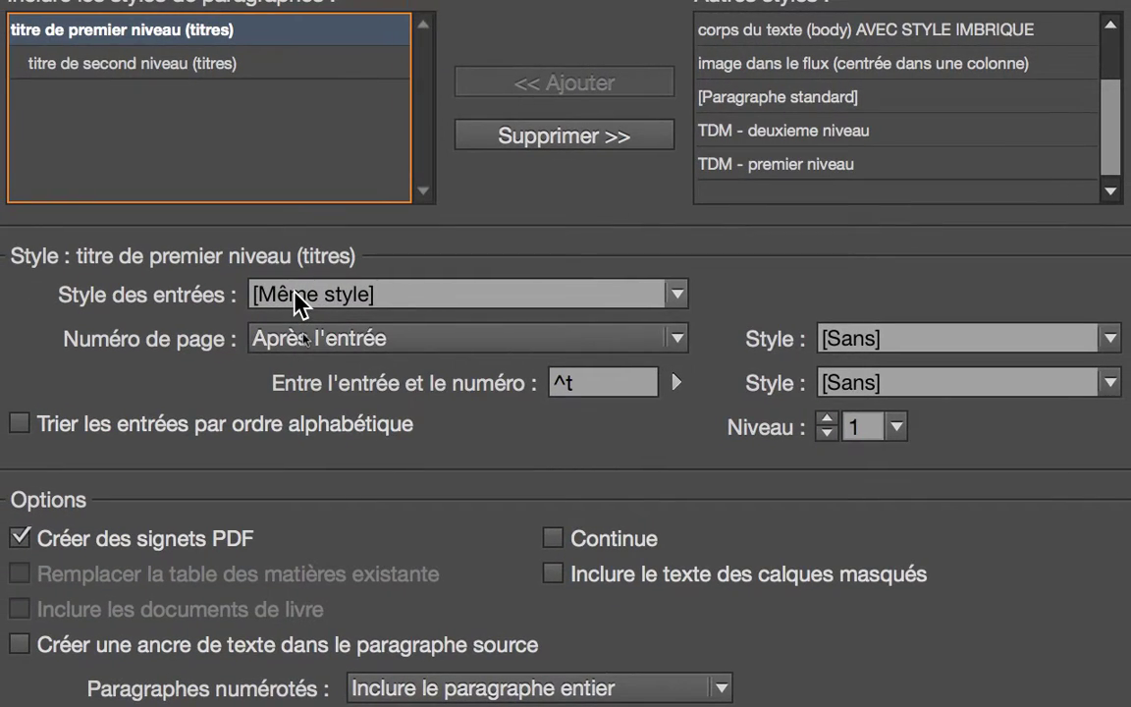
click(294, 295)
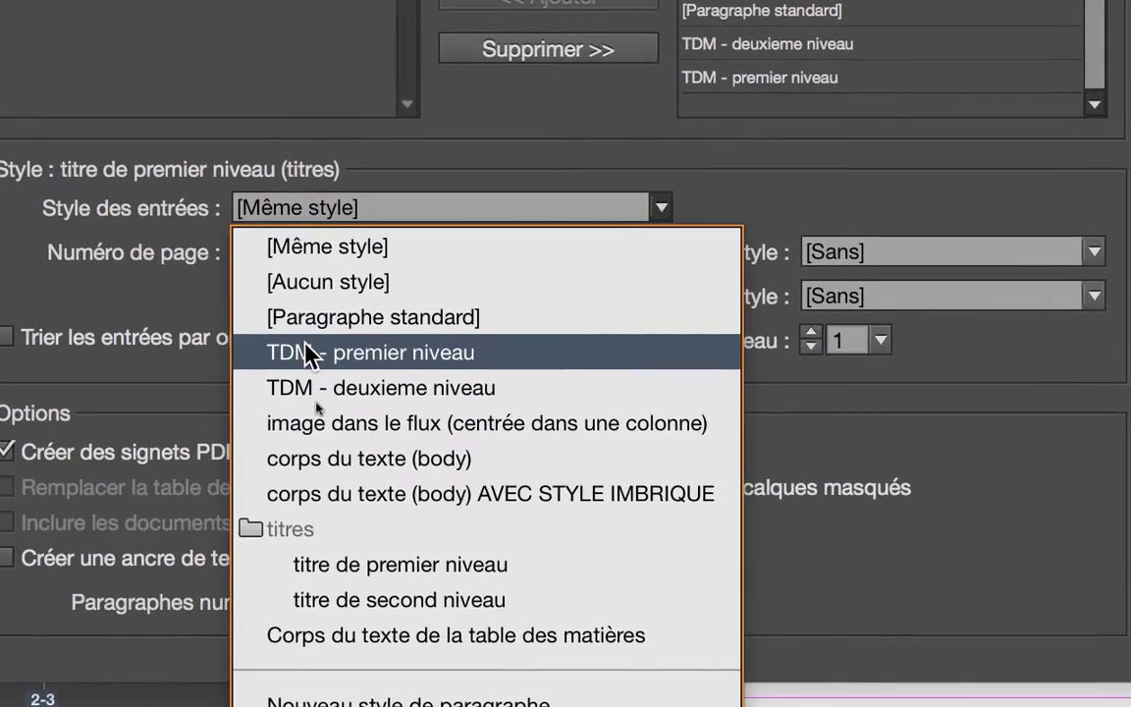
click(309, 352)
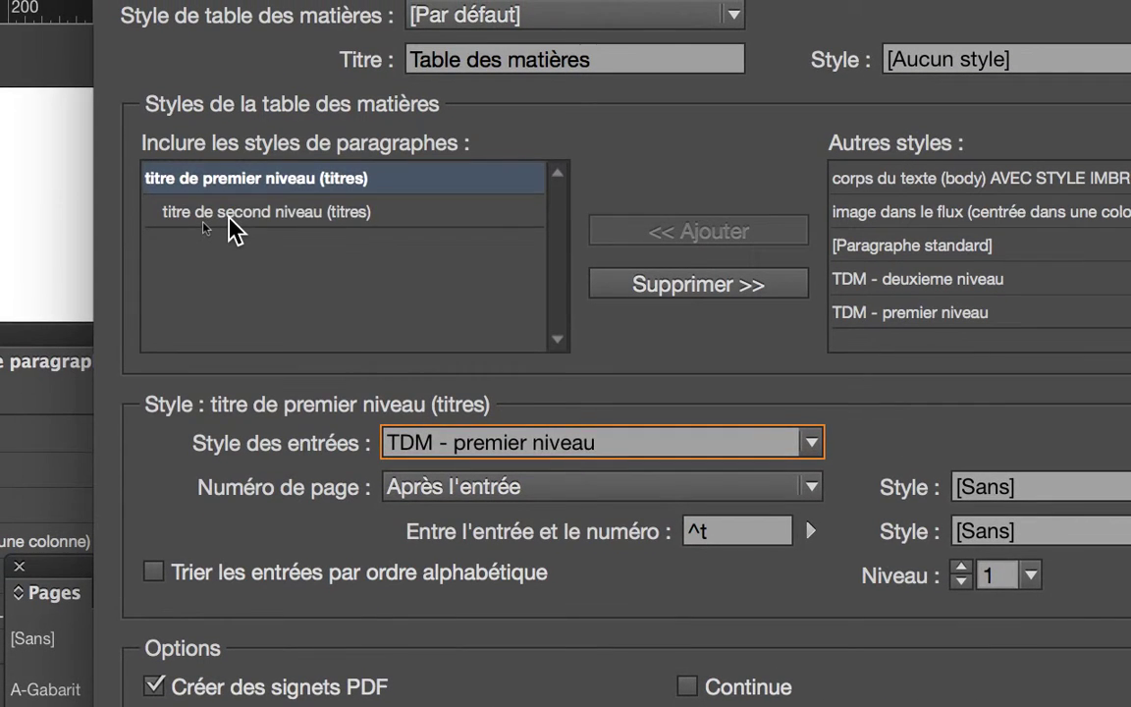
- Set the entry style for titre de second niveau to TDM - deuxieme niveau
click(39, 69)
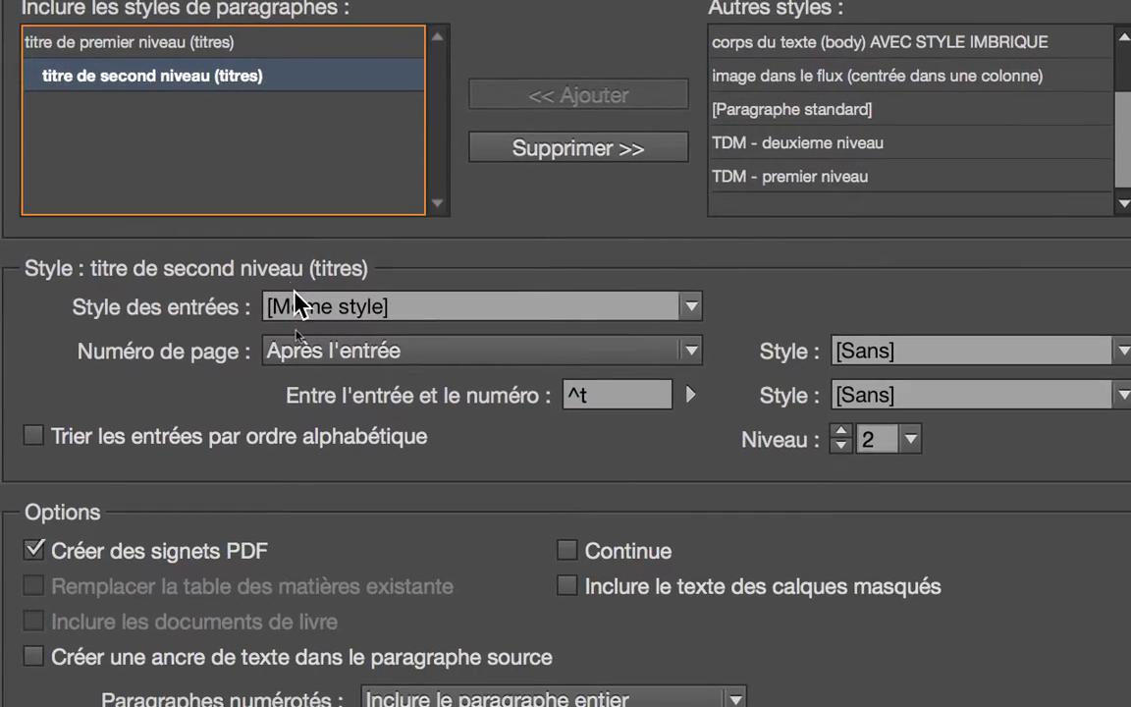
click(394, 443)
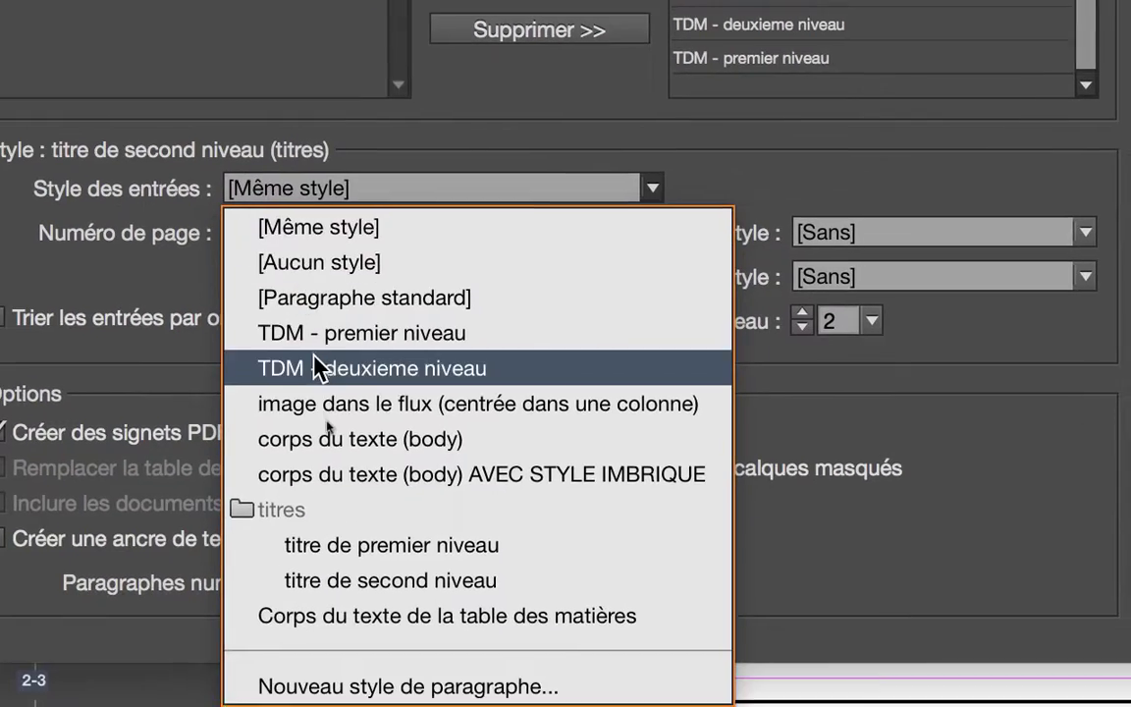
click(337, 444)
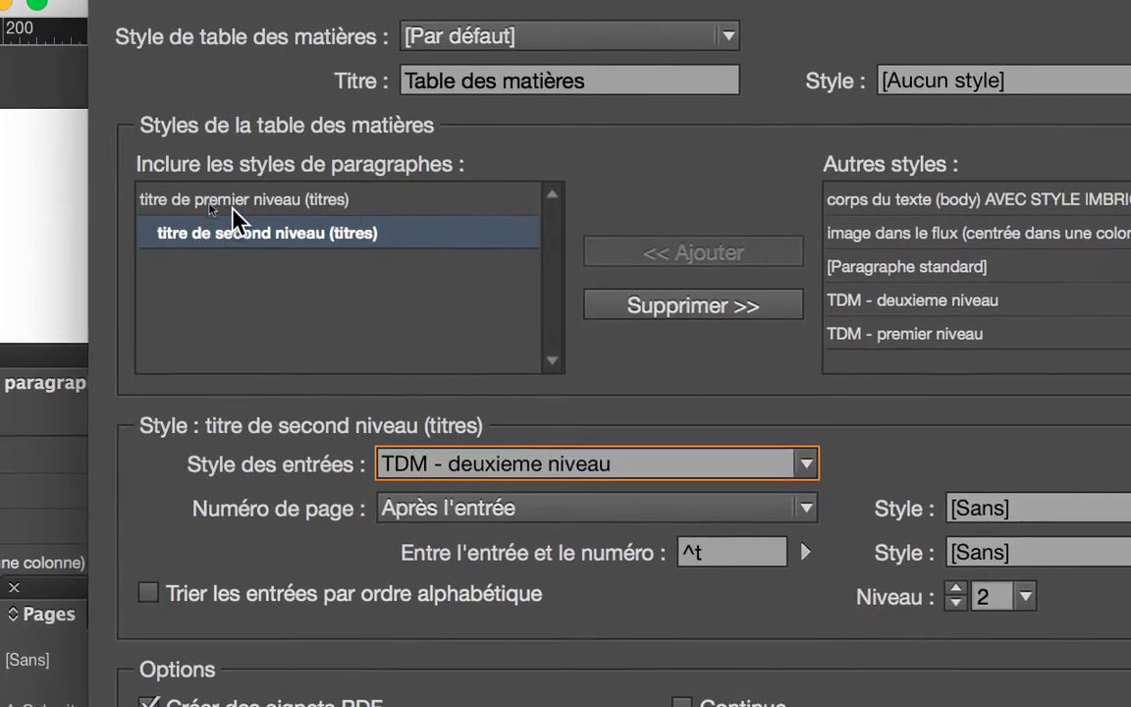
- Check the entry style and level assigned to each of the two included title styles
click(119, 32)
click(289, 237)
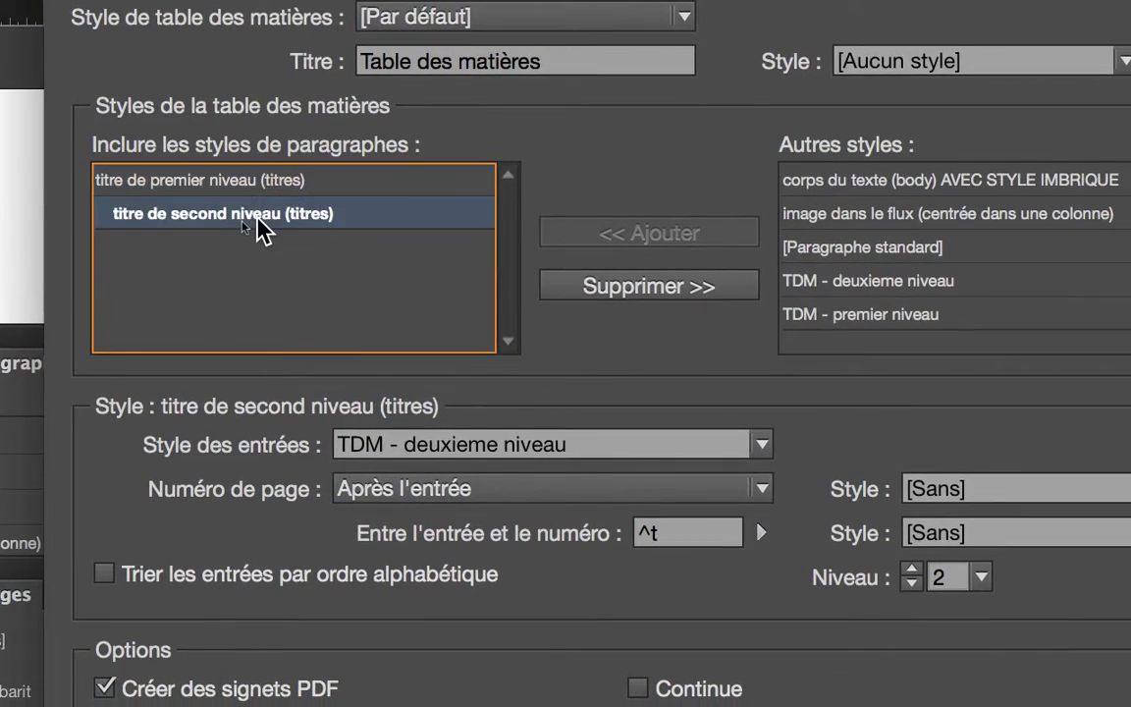
click(257, 208)
click(265, 233)
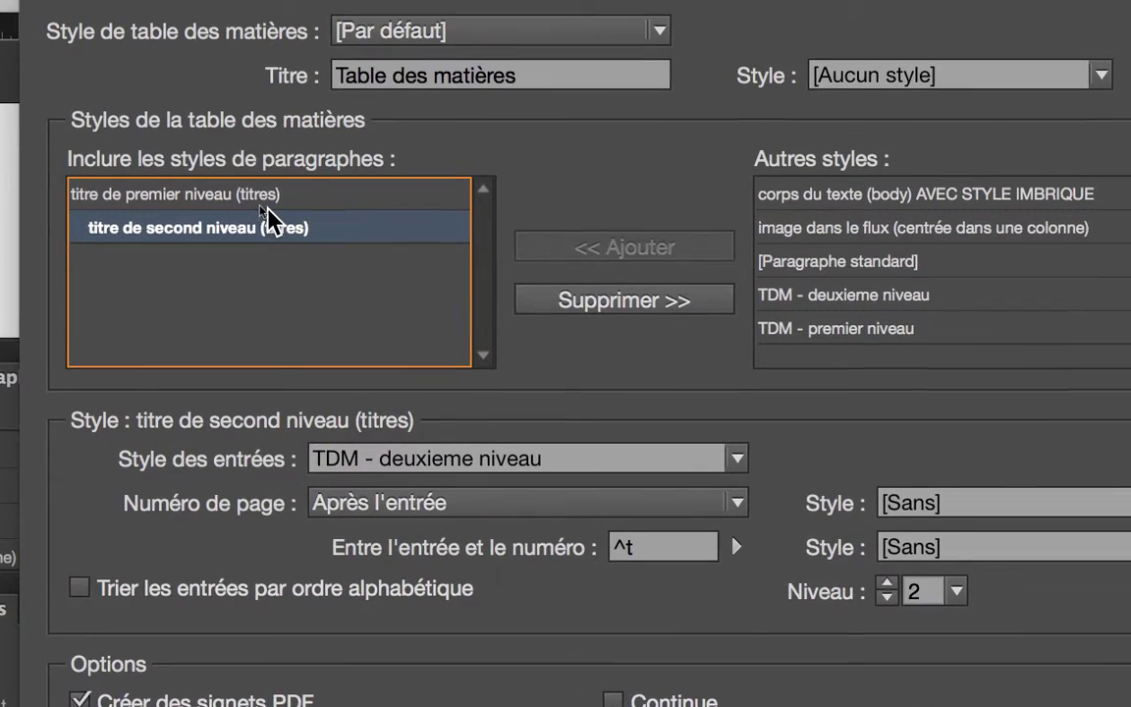
click(197, 34)
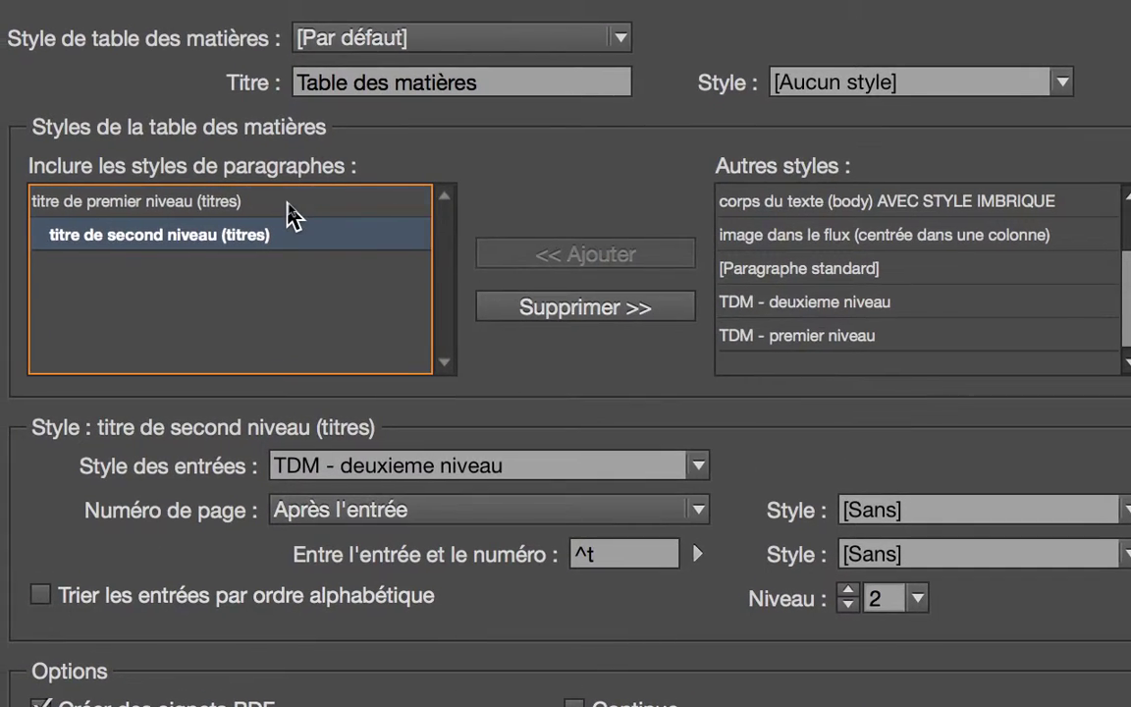
click(293, 196)
click(299, 219)
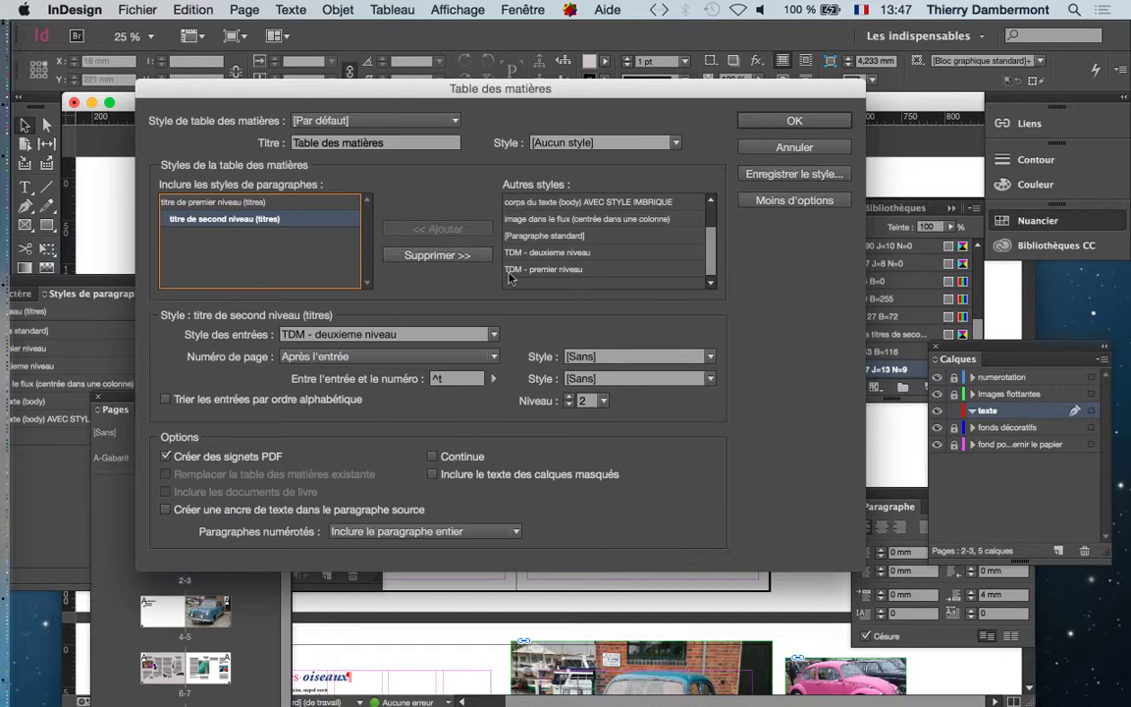
- Generate the table of contents and place it in a text frame drawn across the margin area of page 3
click(794, 121)
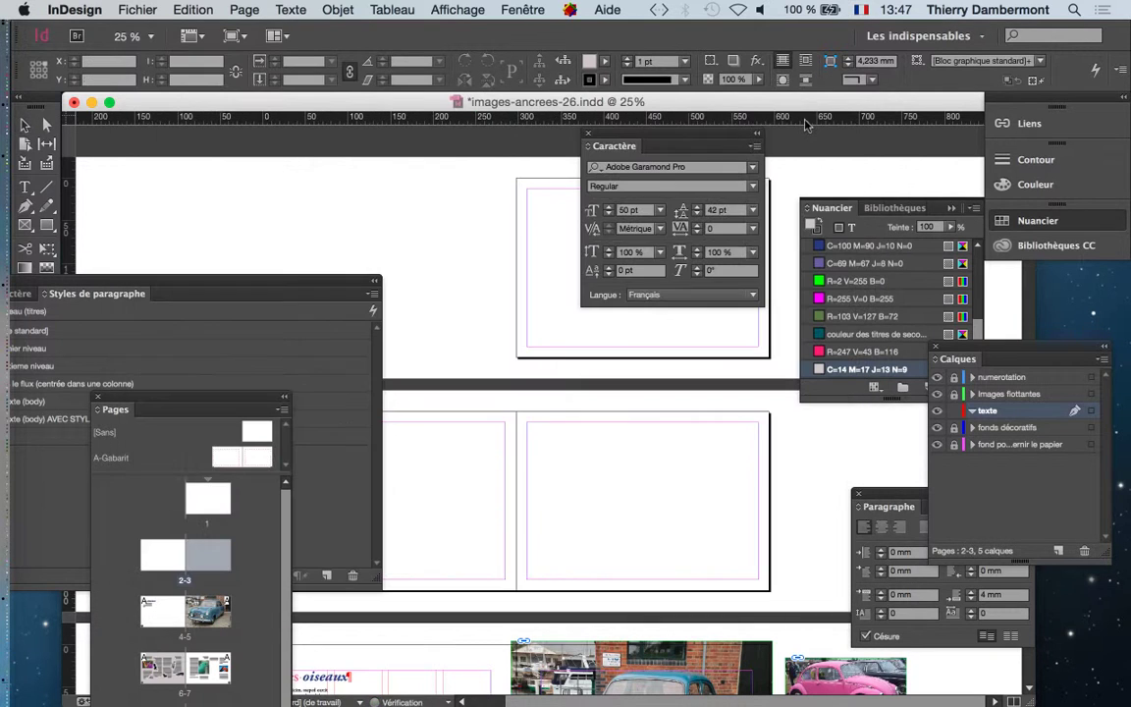
click(548, 450)
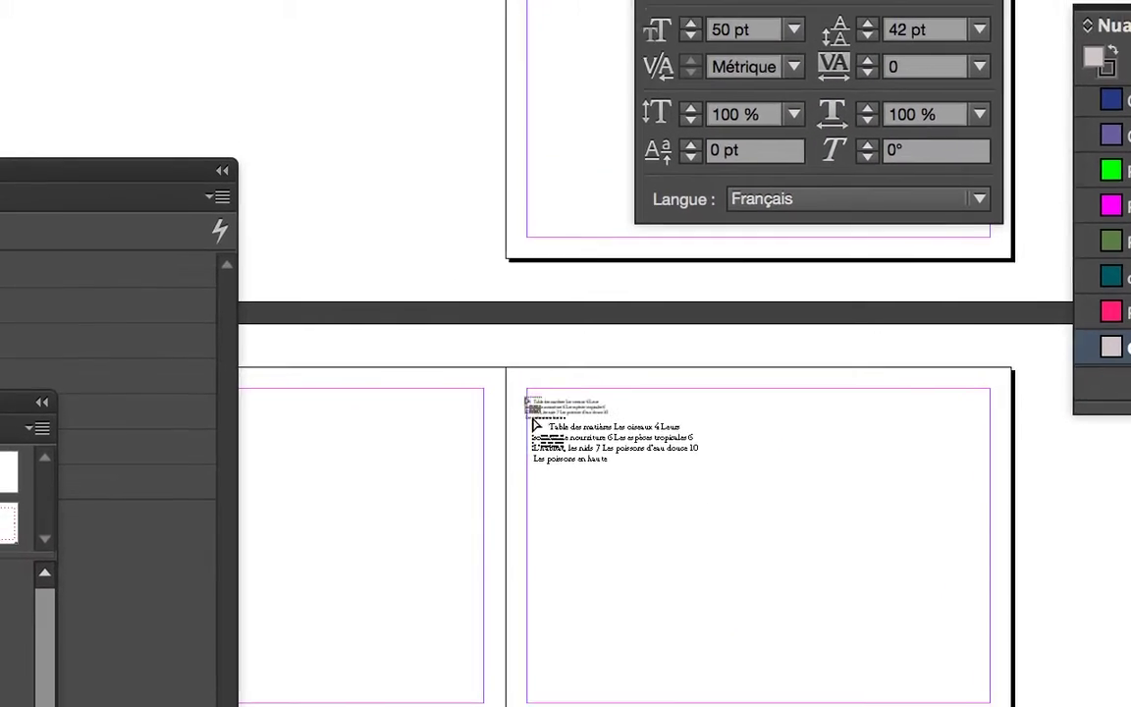
drag(527, 384, 964, 694)
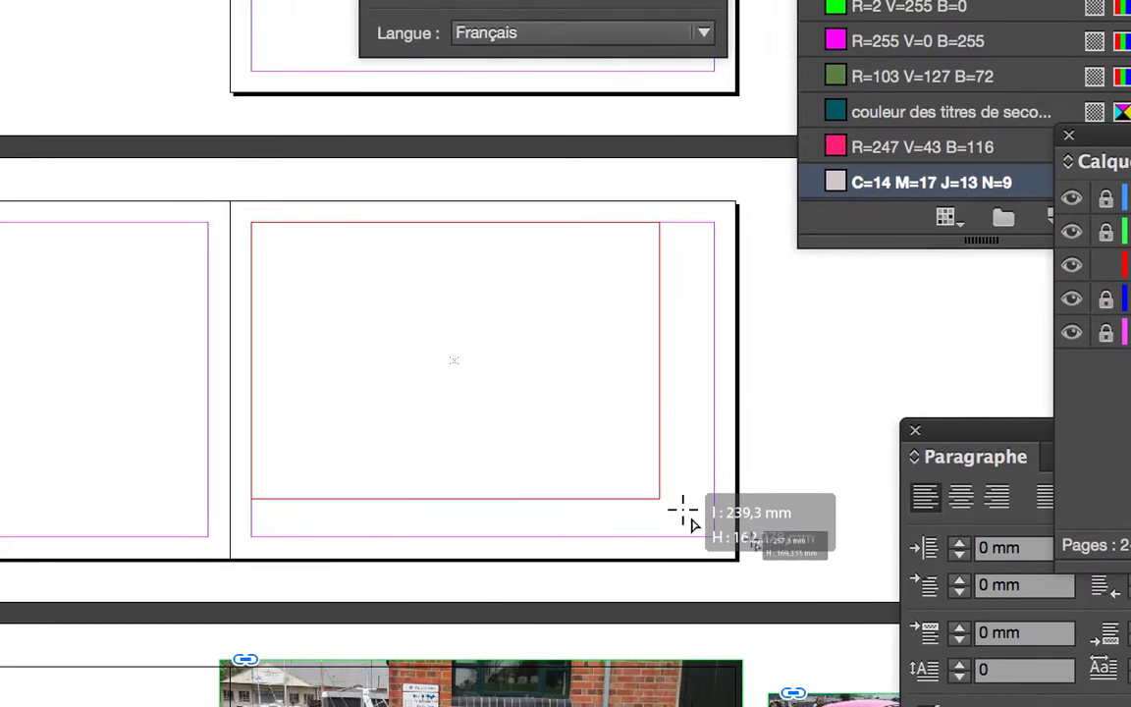
- Finish drawing the contents frame, about 271.6 × 183.4 mm, across page 3's margin area, and move it onto page 2
drag(683, 511, 702, 529)
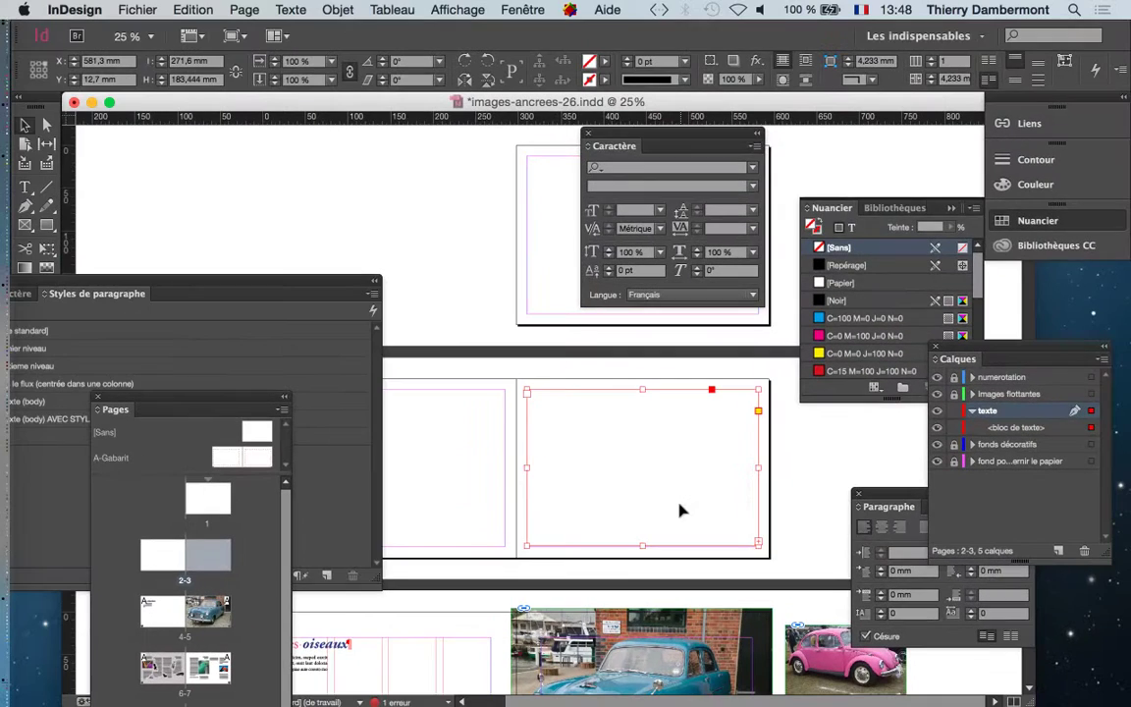
key(super+equal)
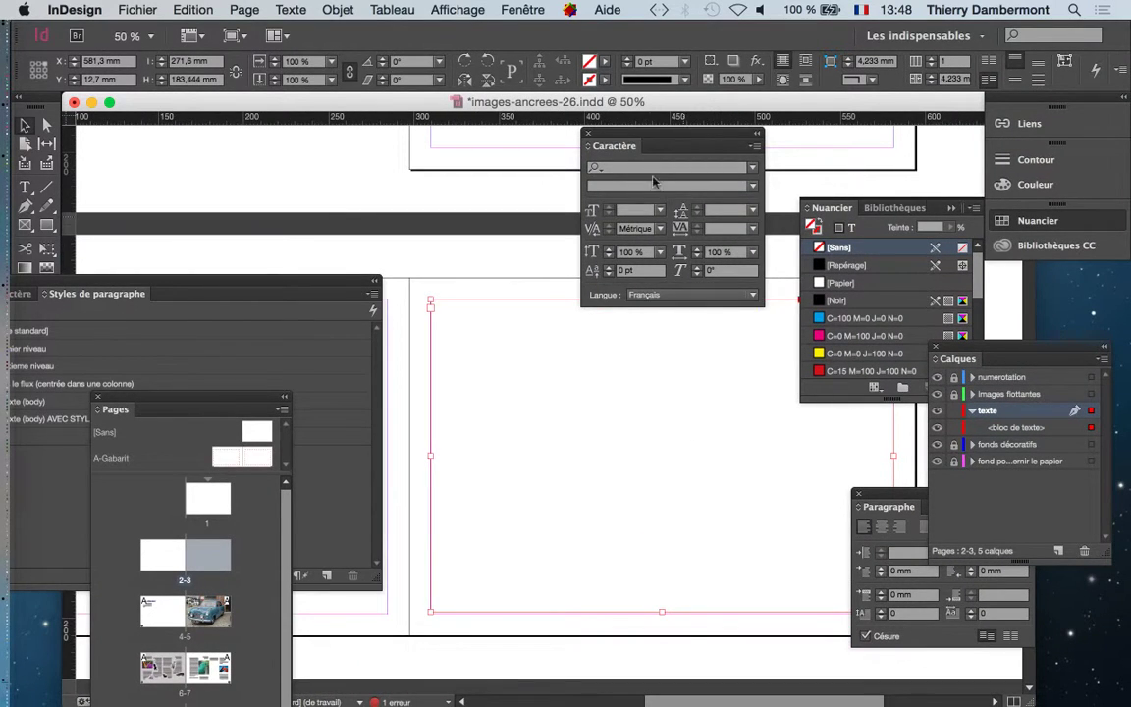
drag(660, 136, 227, 125)
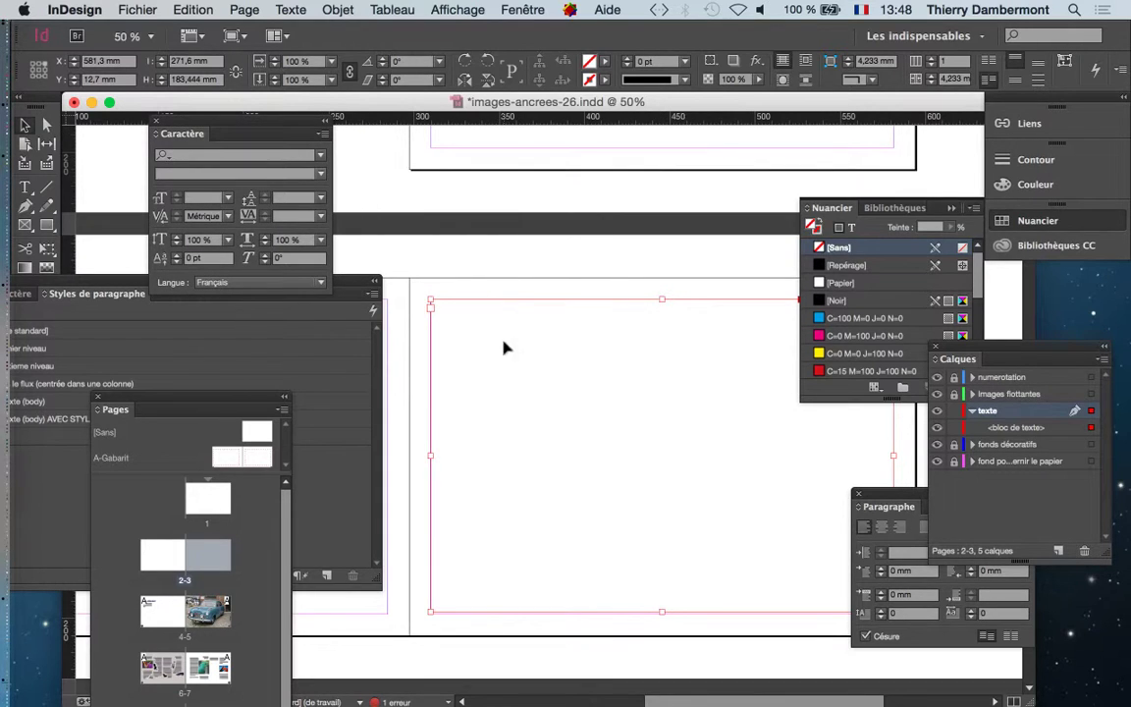
key(super+minus)
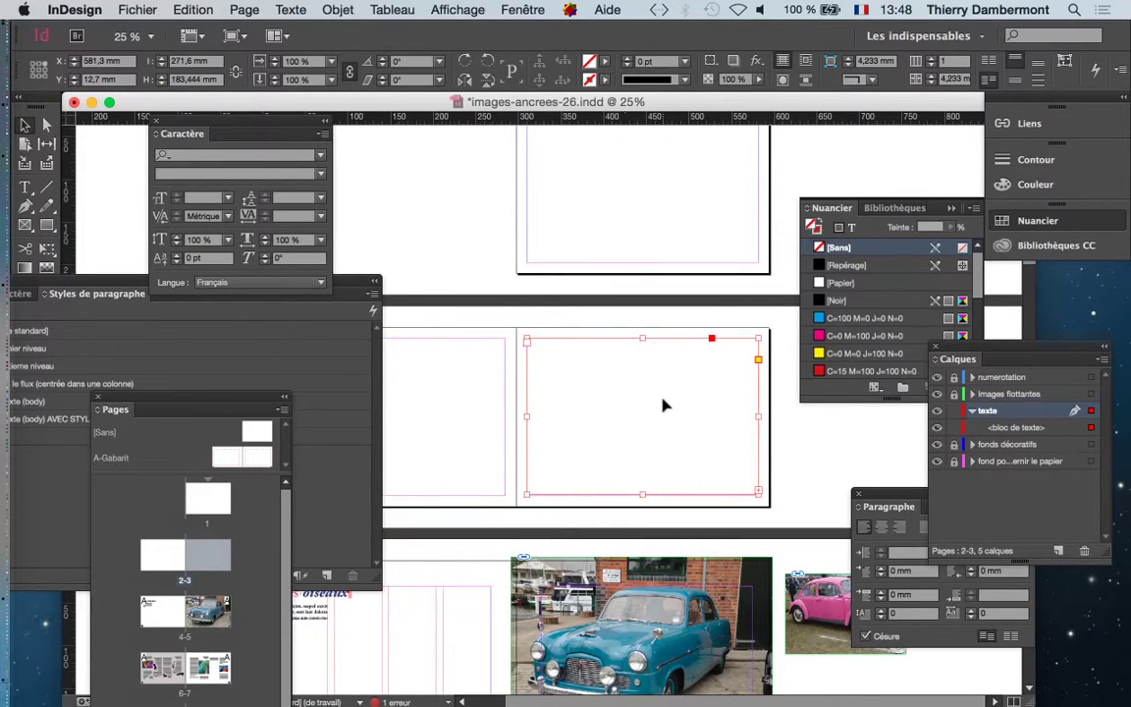
drag(505, 274, 703, 181)
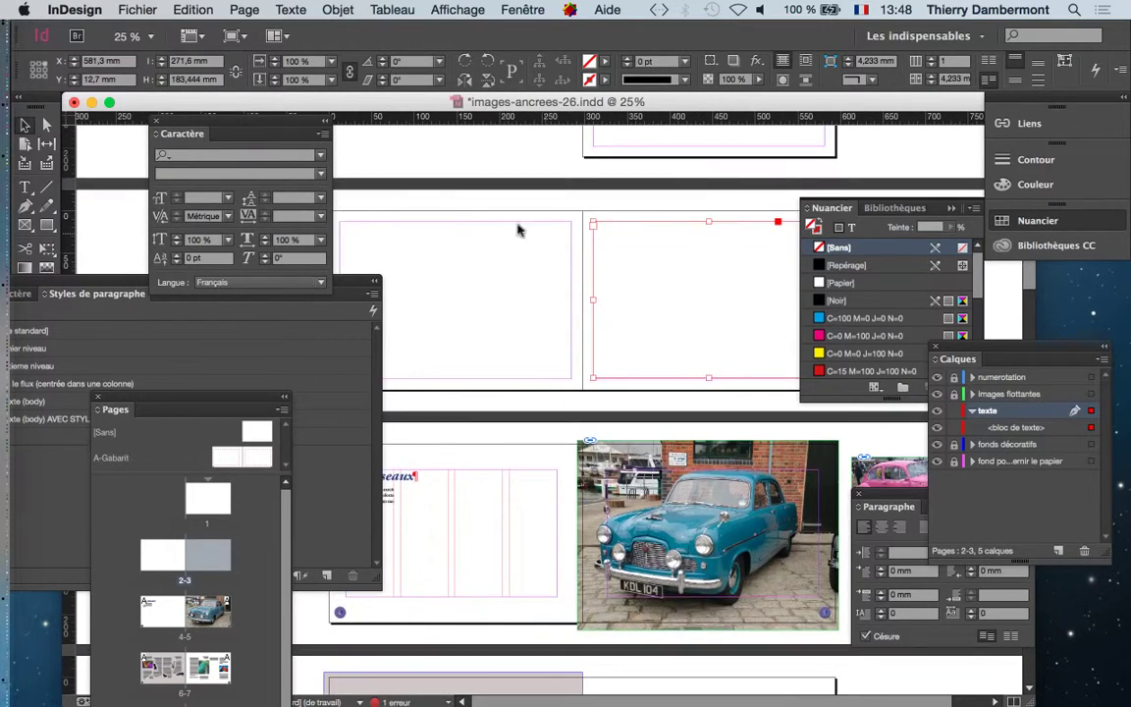
drag(286, 125, 597, 455)
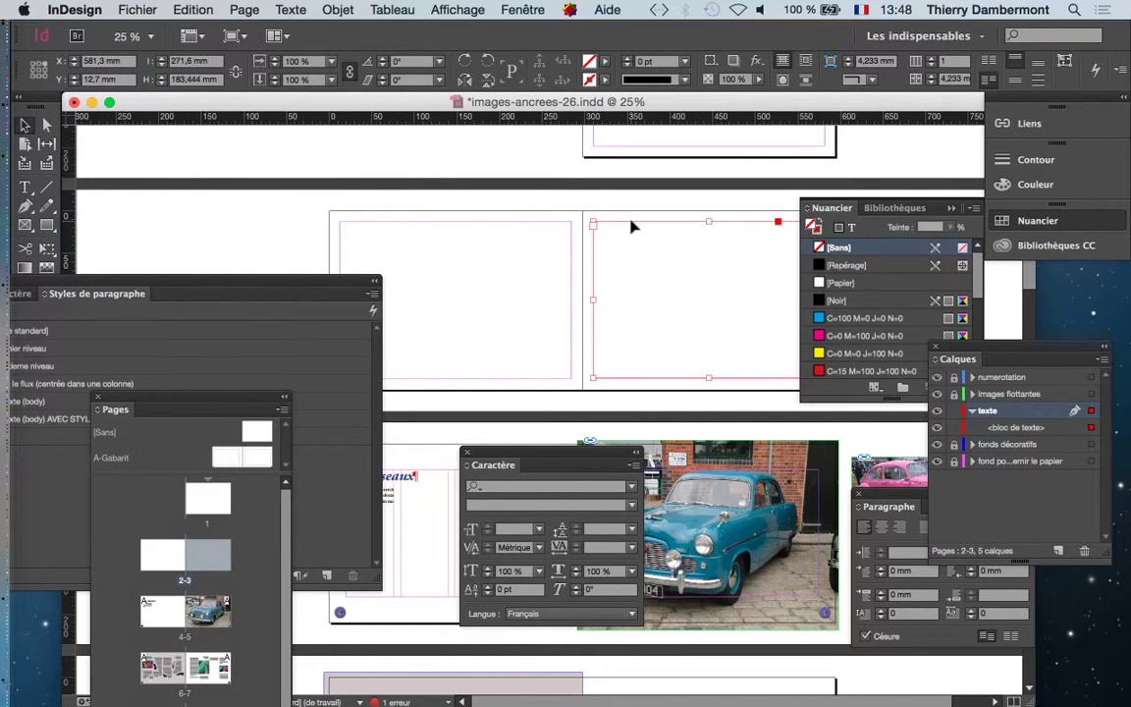
drag(632, 227, 376, 222)
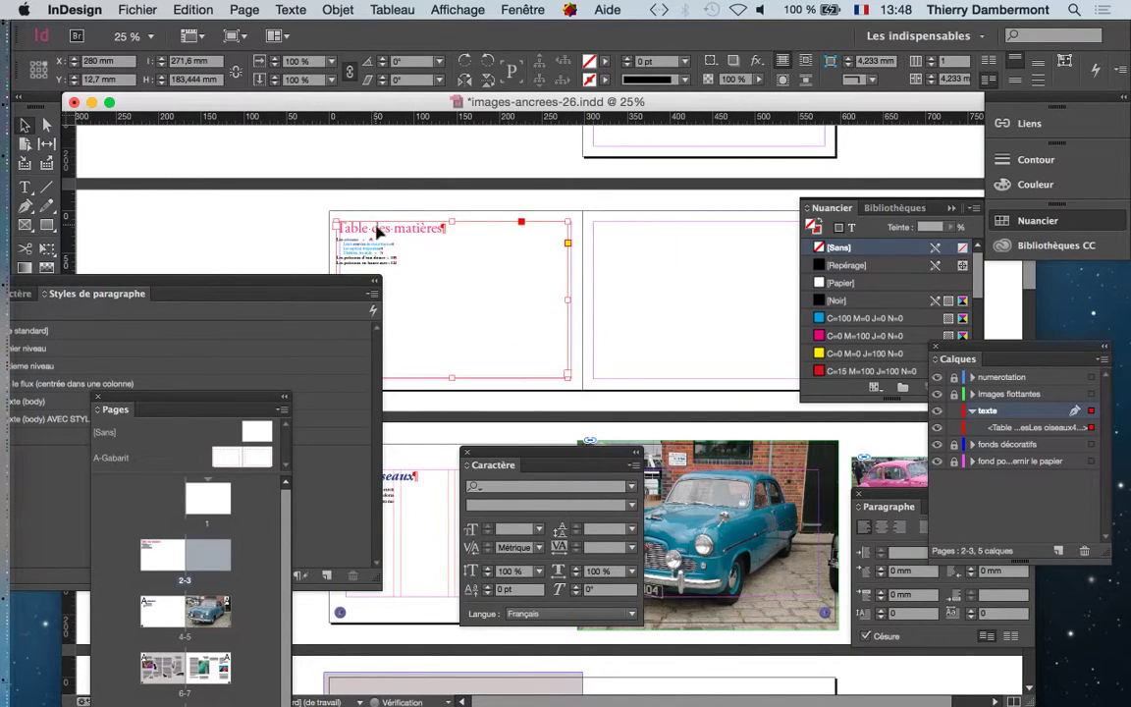
- Examine the generated table of contents on page 2 at actual size and delete its frame
drag(321, 282, 829, 488)
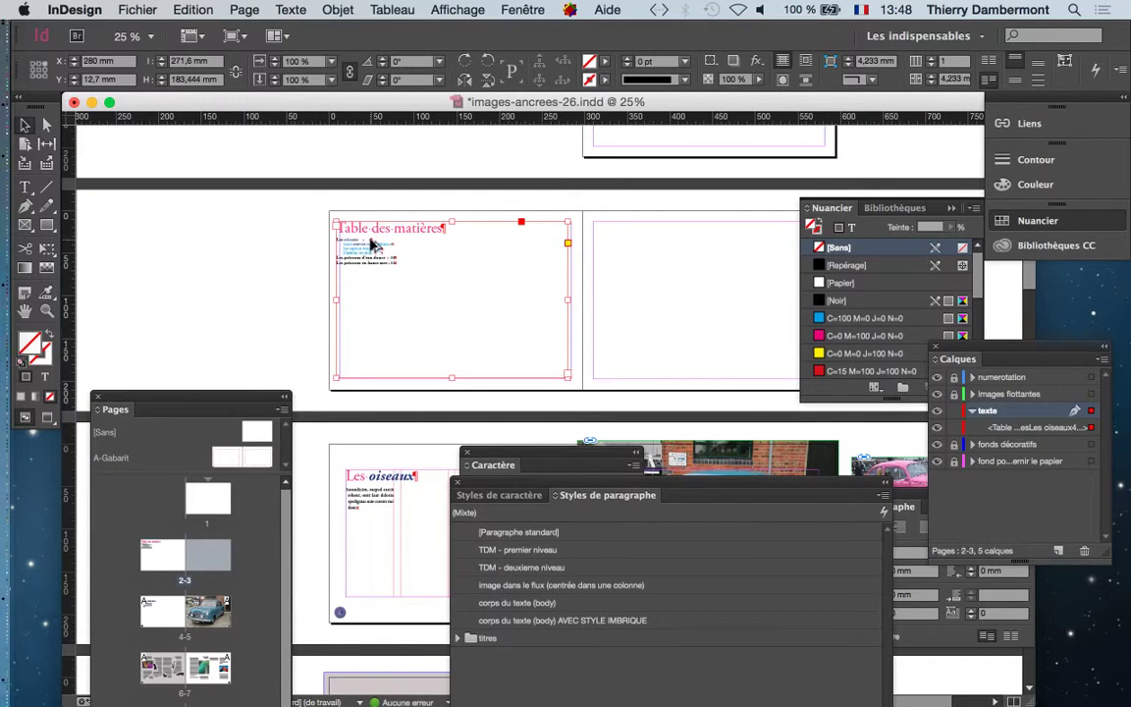
key(super+1)
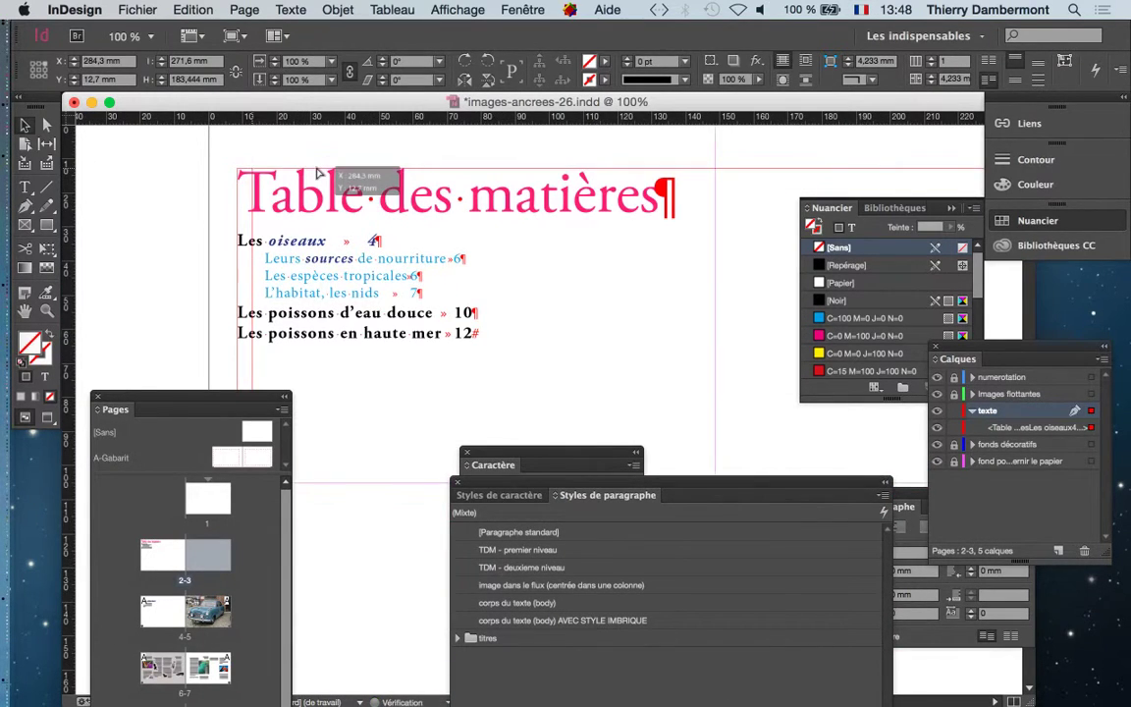
scroll(439, 258, down, 2)
scroll(439, 258, down, 1)
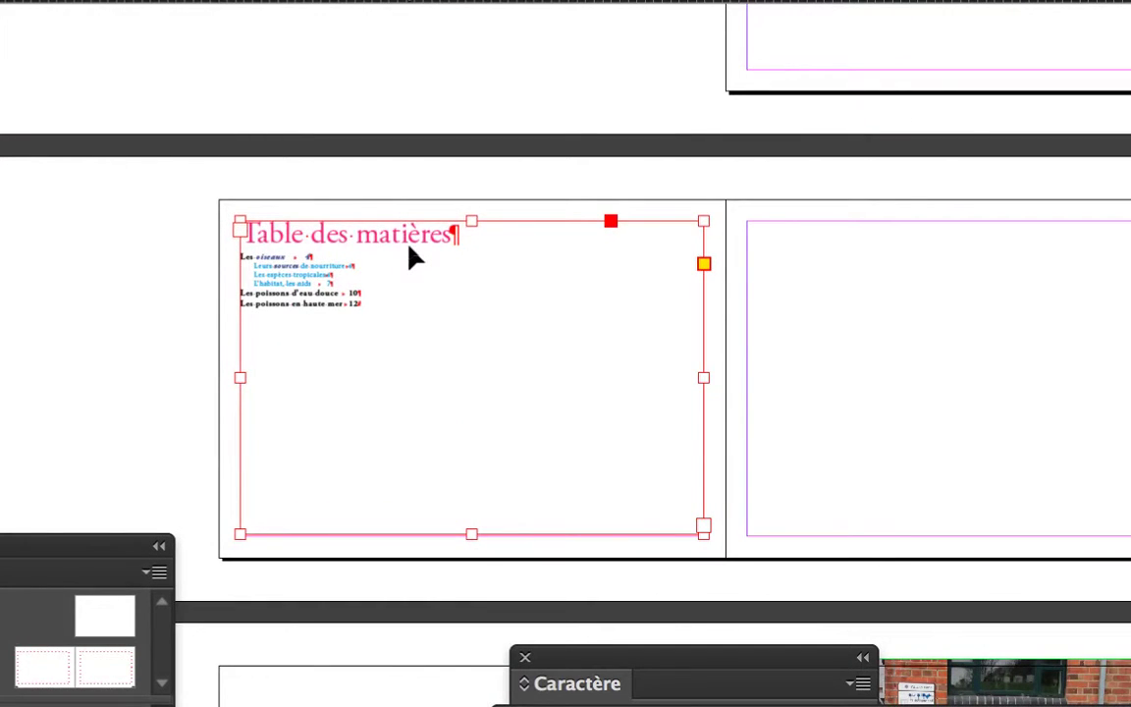
key(Delete)
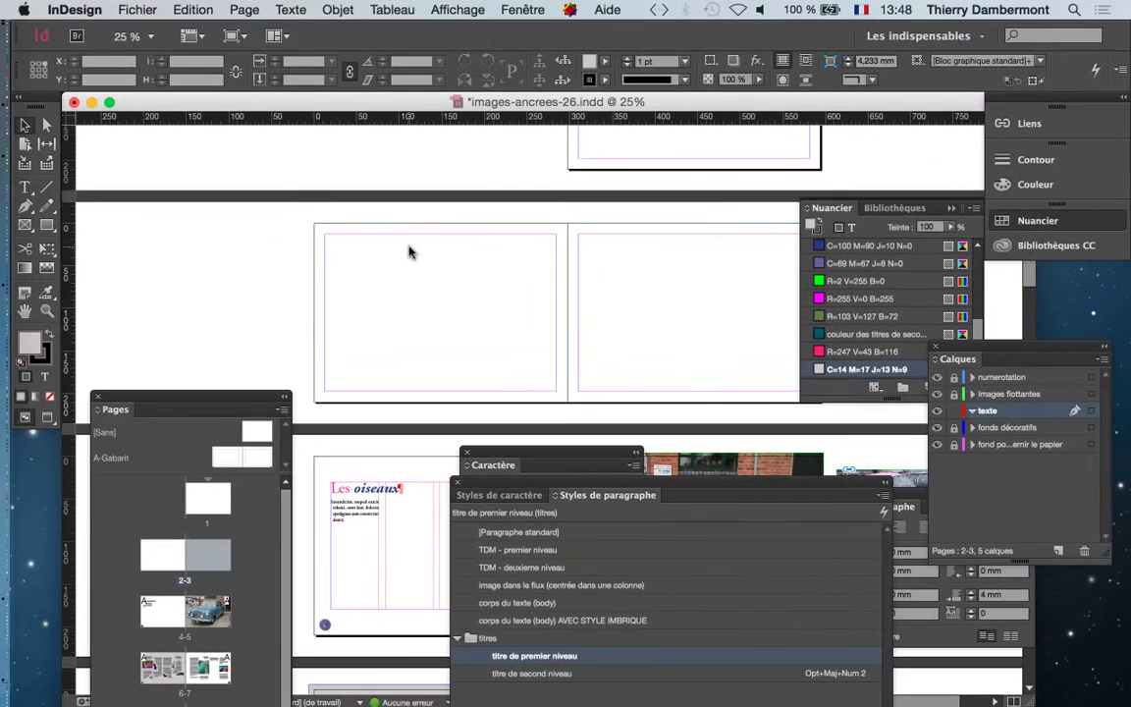
- Reopen the table of contents settings and set the title to "Le contenu de ce document ..."
click(242, 9)
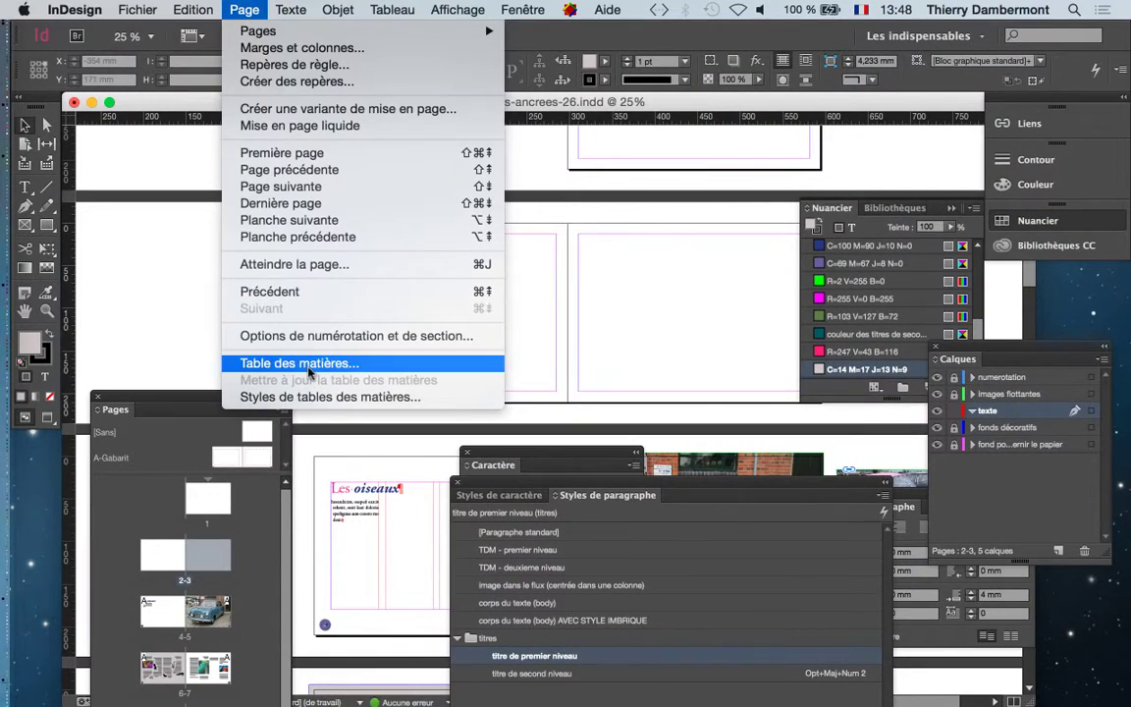
click(300, 362)
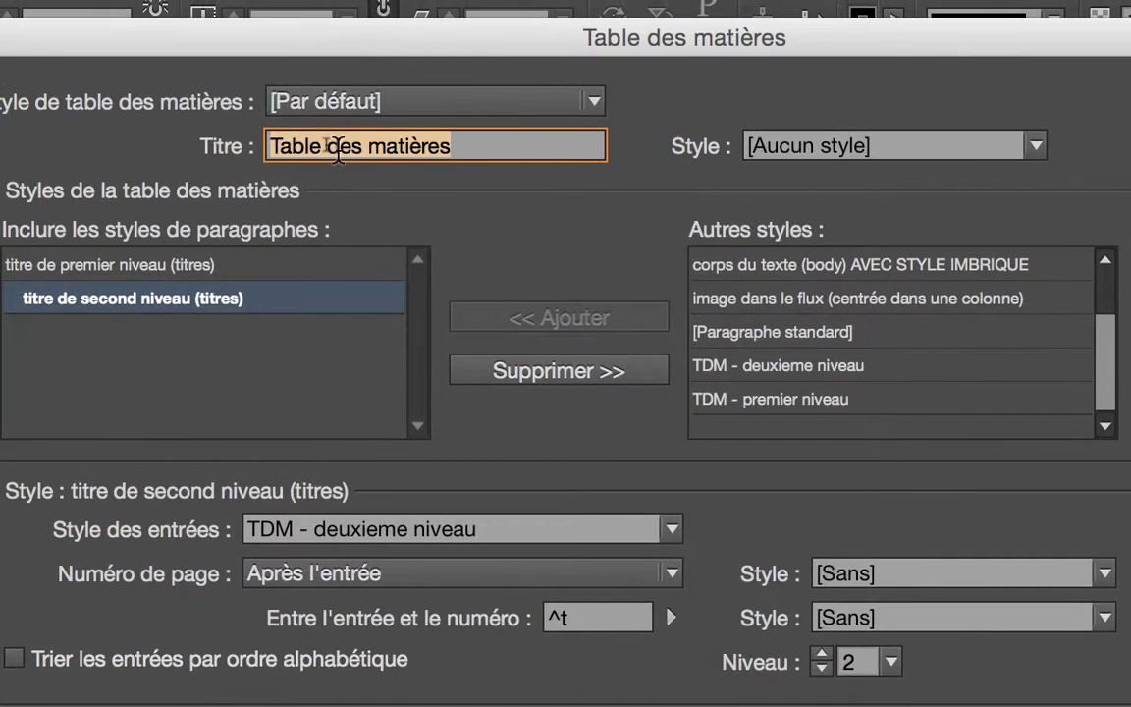
click(329, 144)
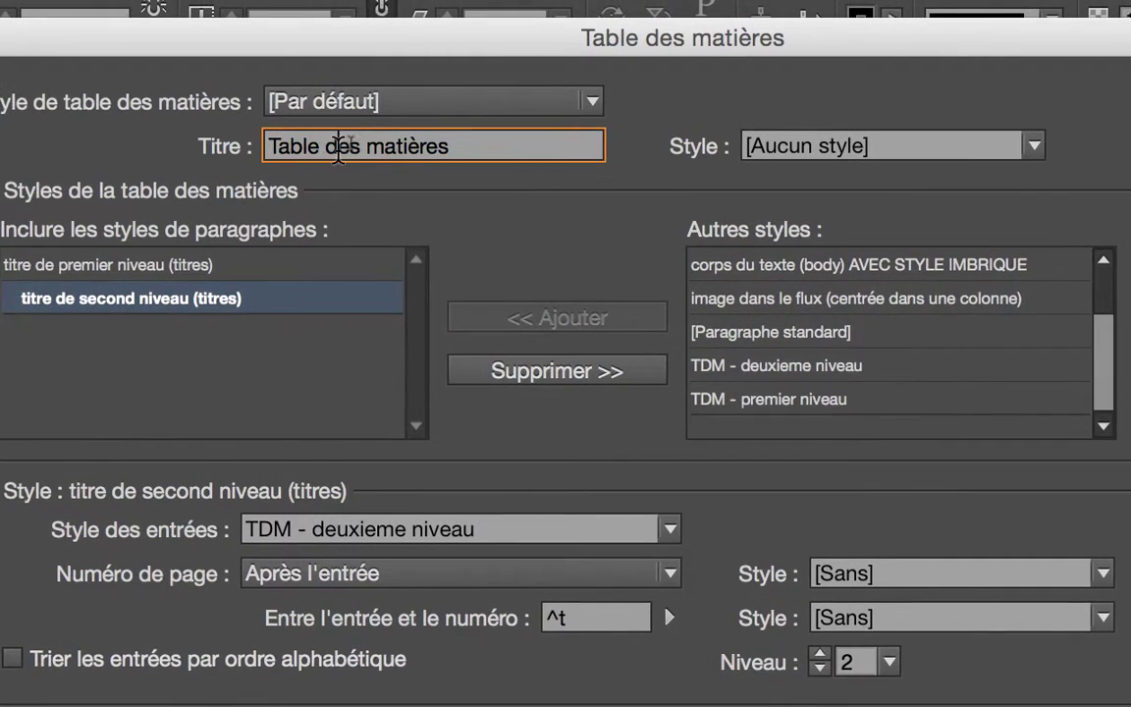
drag(381, 147, 145, 150)
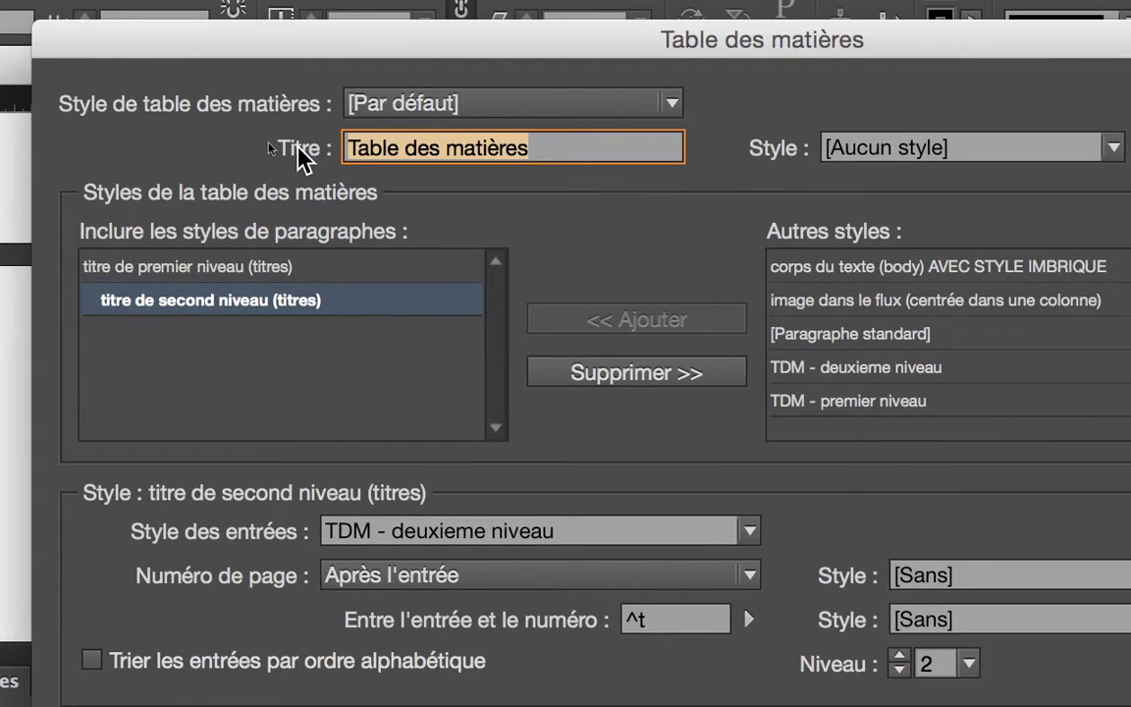
text(Le contenu de ce document ...)
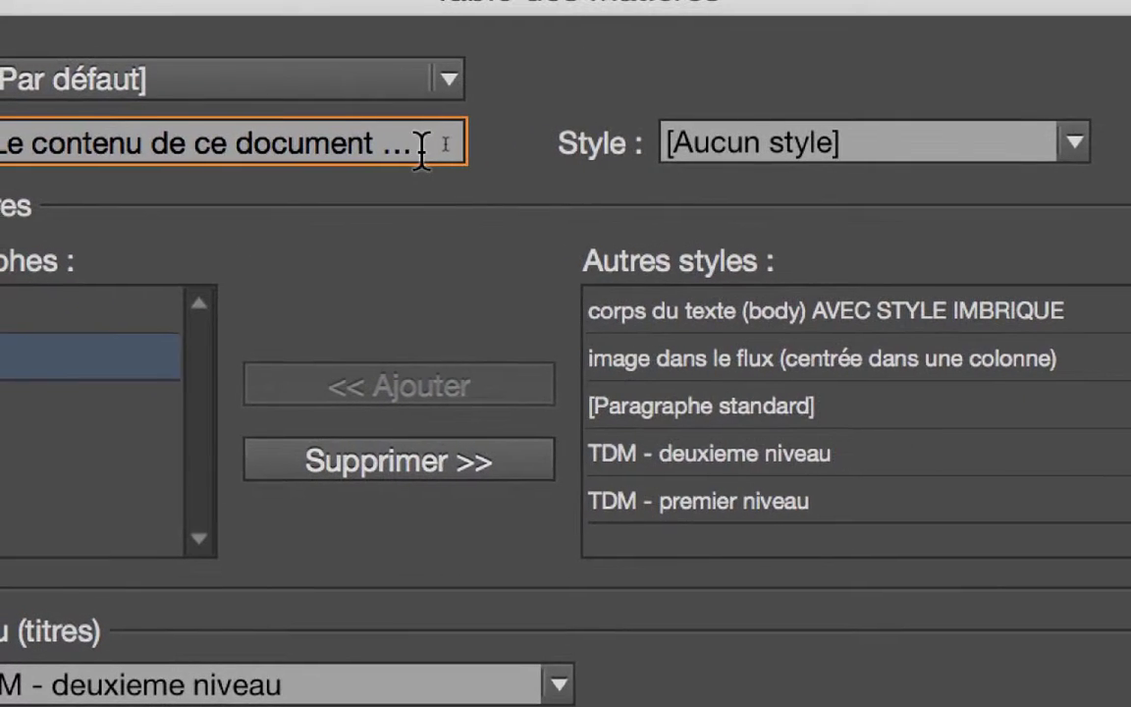
- Replace the ellipsis ending the table of contents title with a colon: "Le contenu de ce document :"
double_click(380, 137)
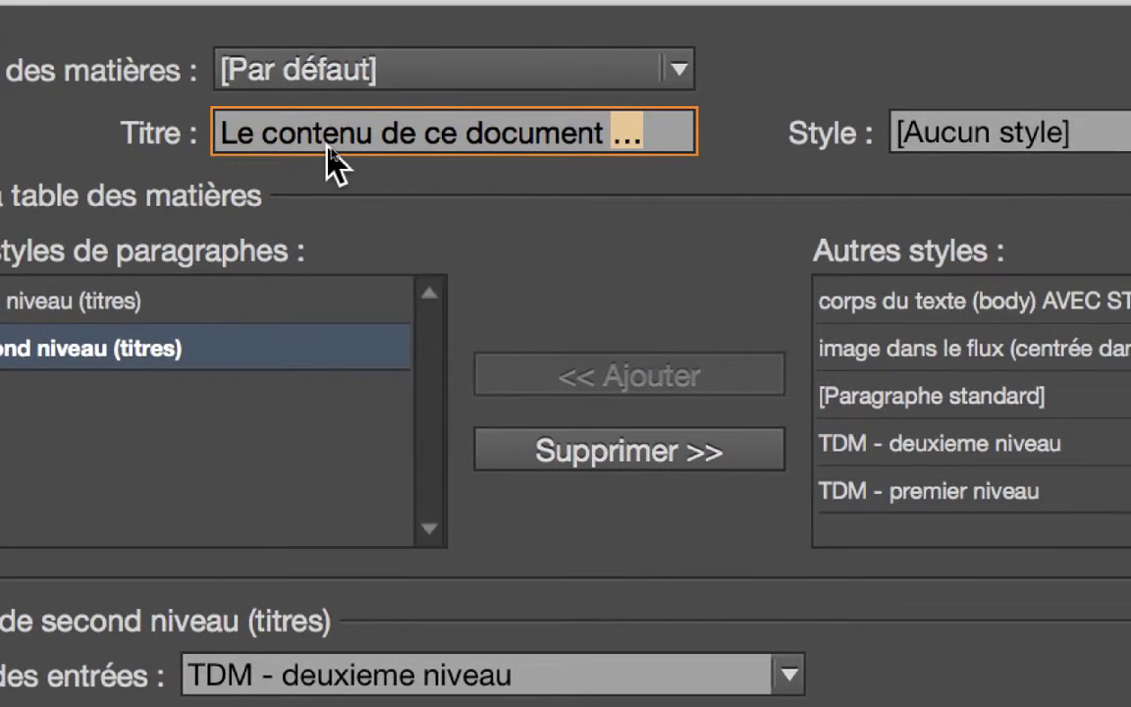
click(494, 137)
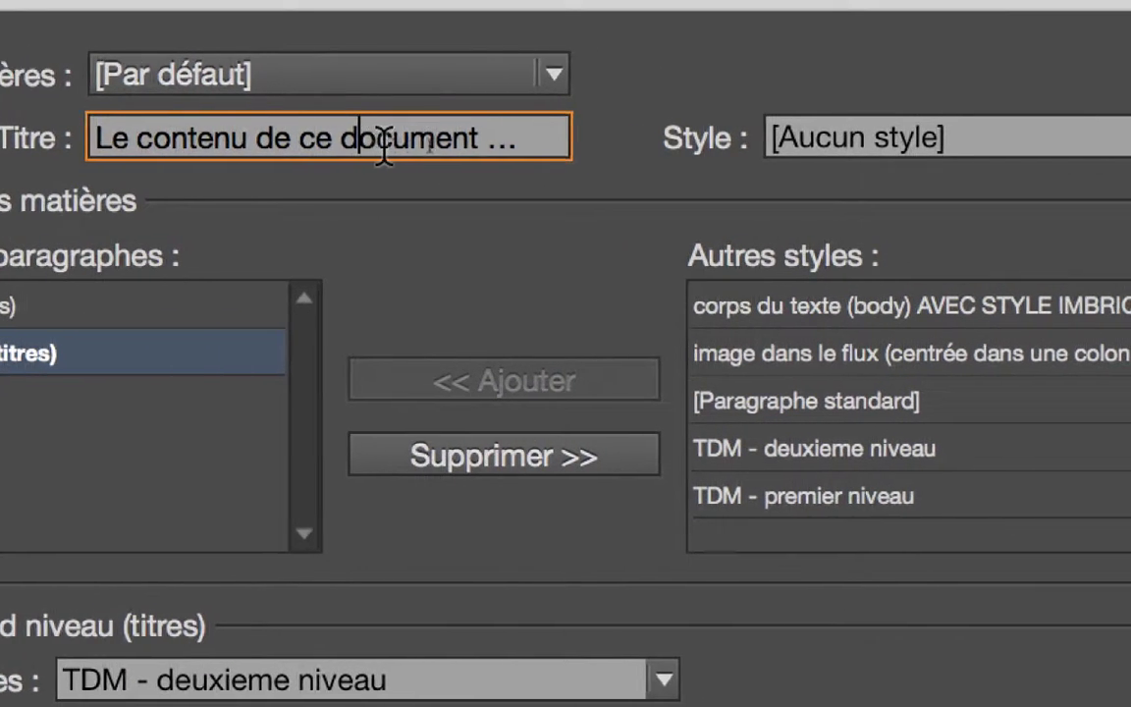
double_click(513, 138)
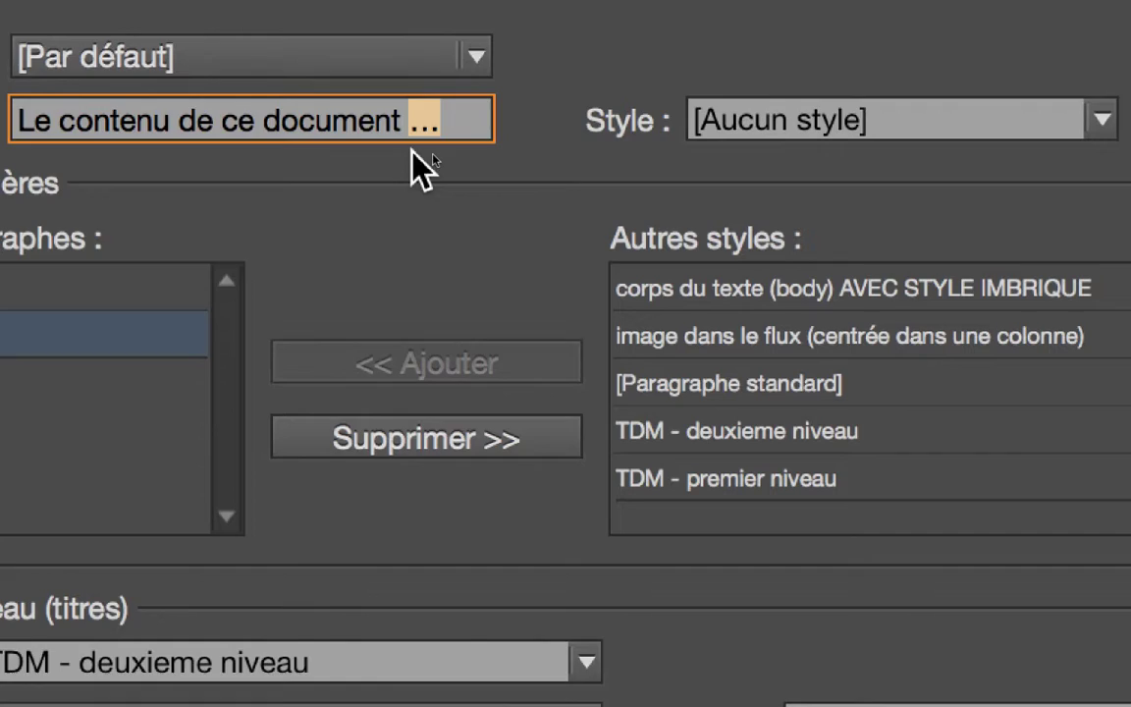
click(440, 124)
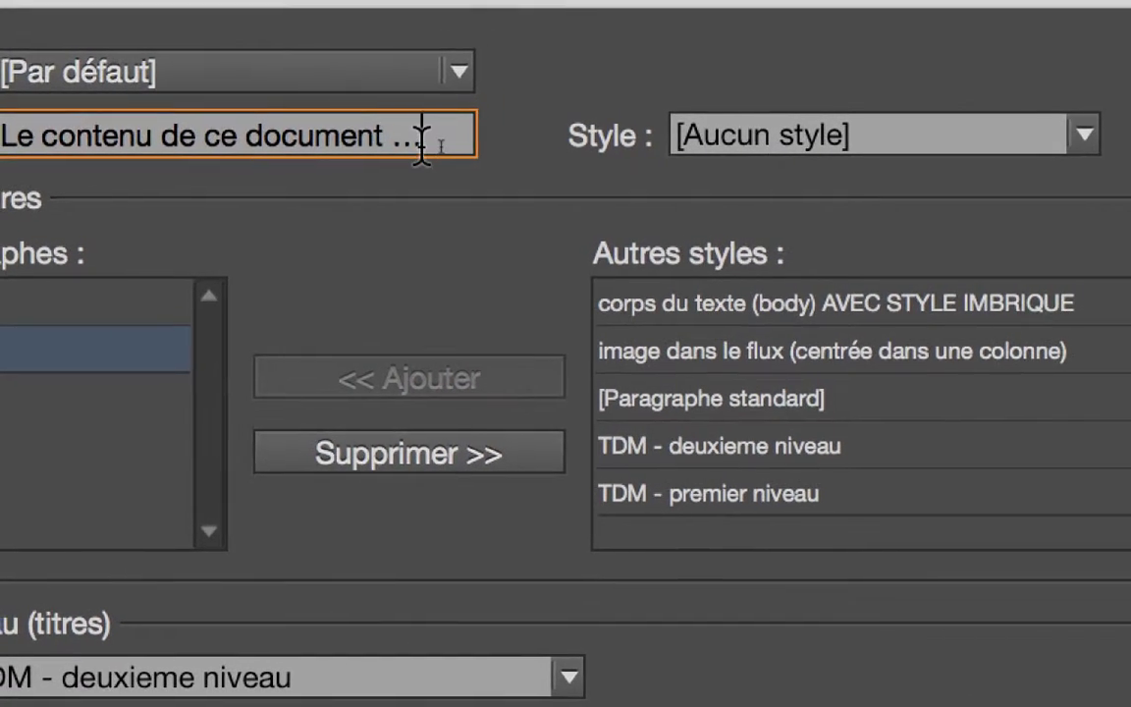
double_click(422, 137)
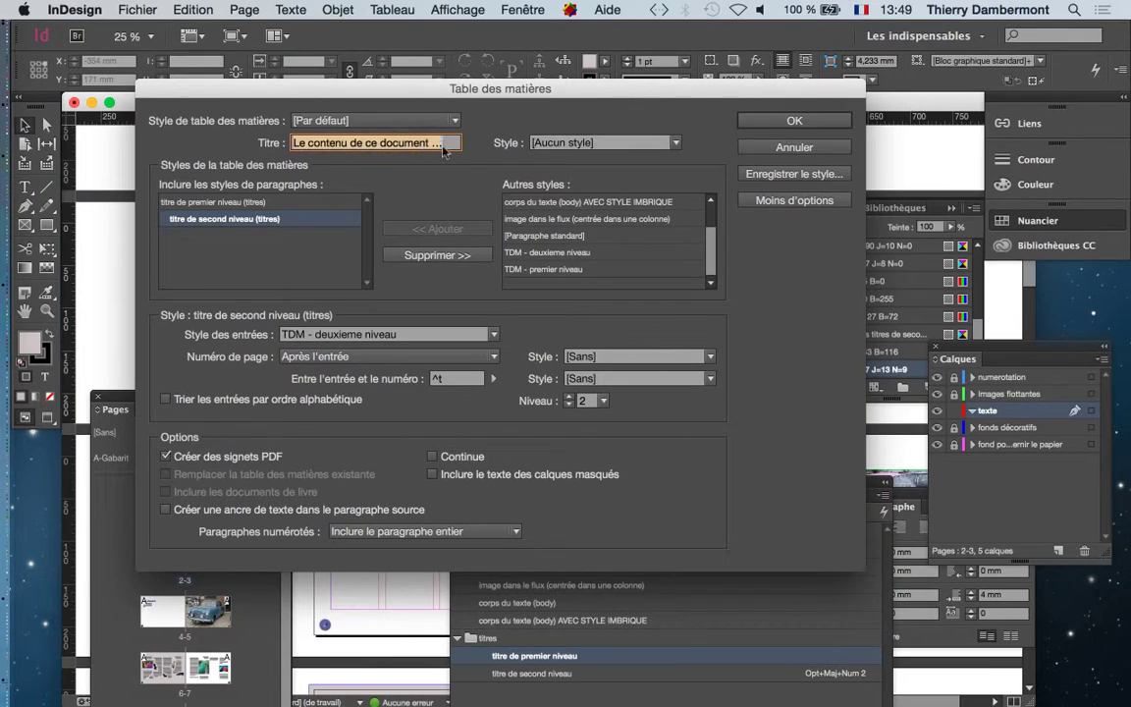
click(442, 146)
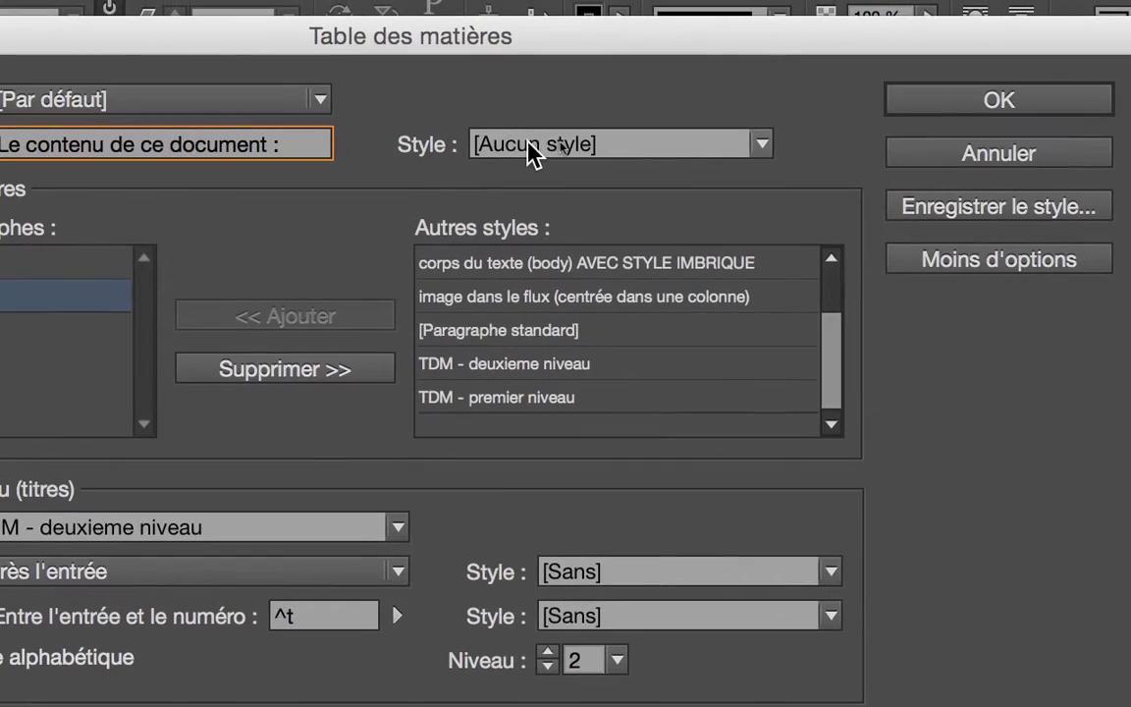
- Create a paragraph style named Titre TDM for the table of contents title, based on [Aucun style]
click(801, 138)
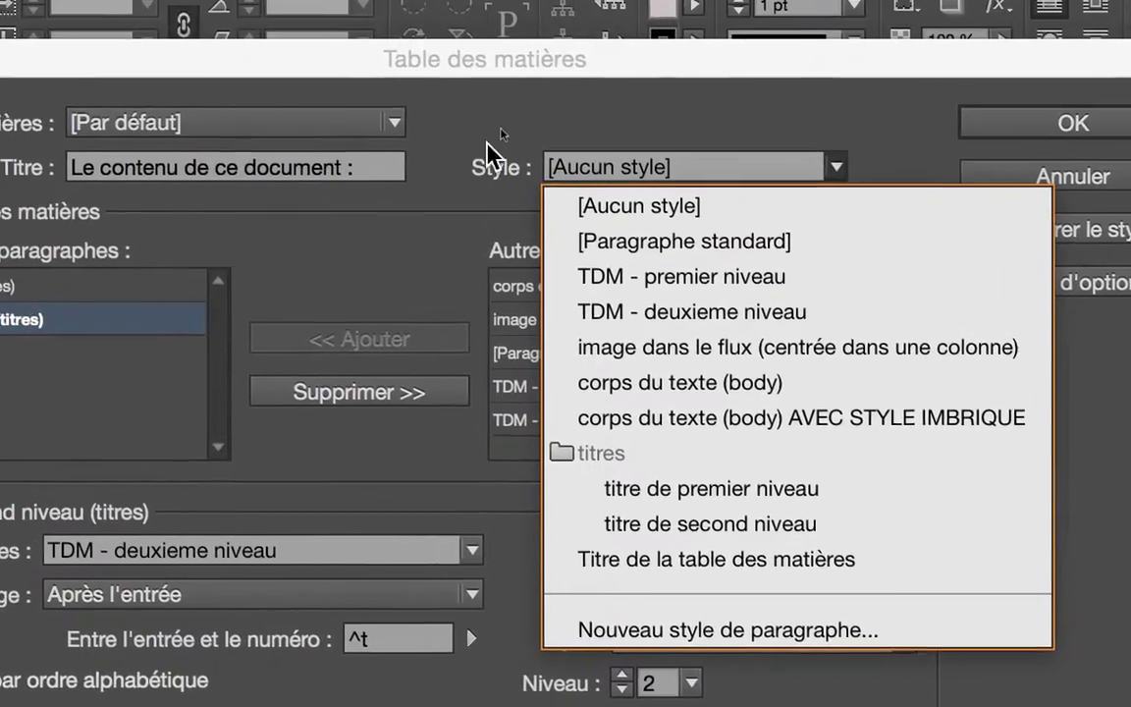
click(491, 152)
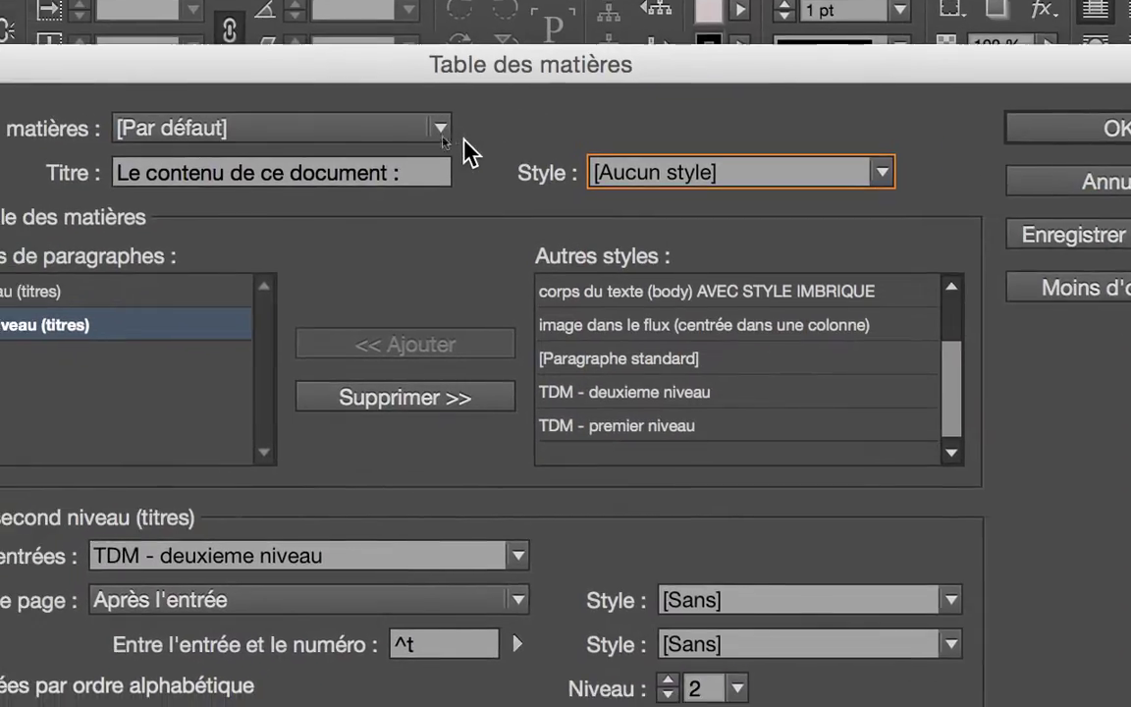
click(560, 169)
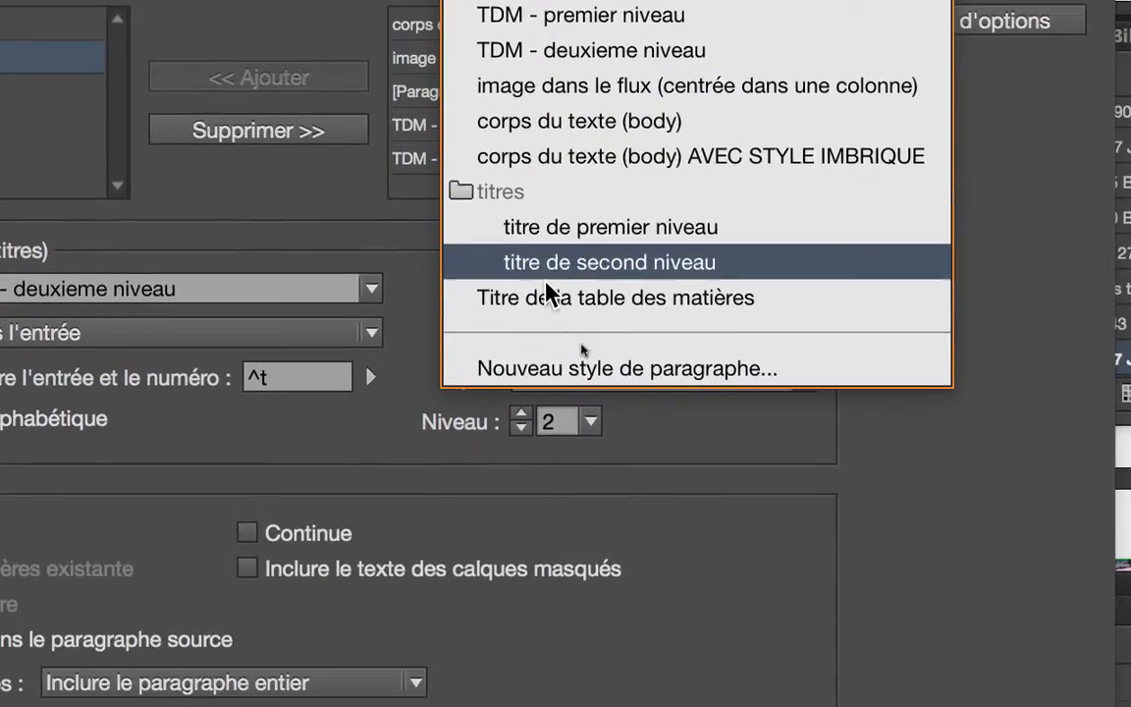
click(552, 314)
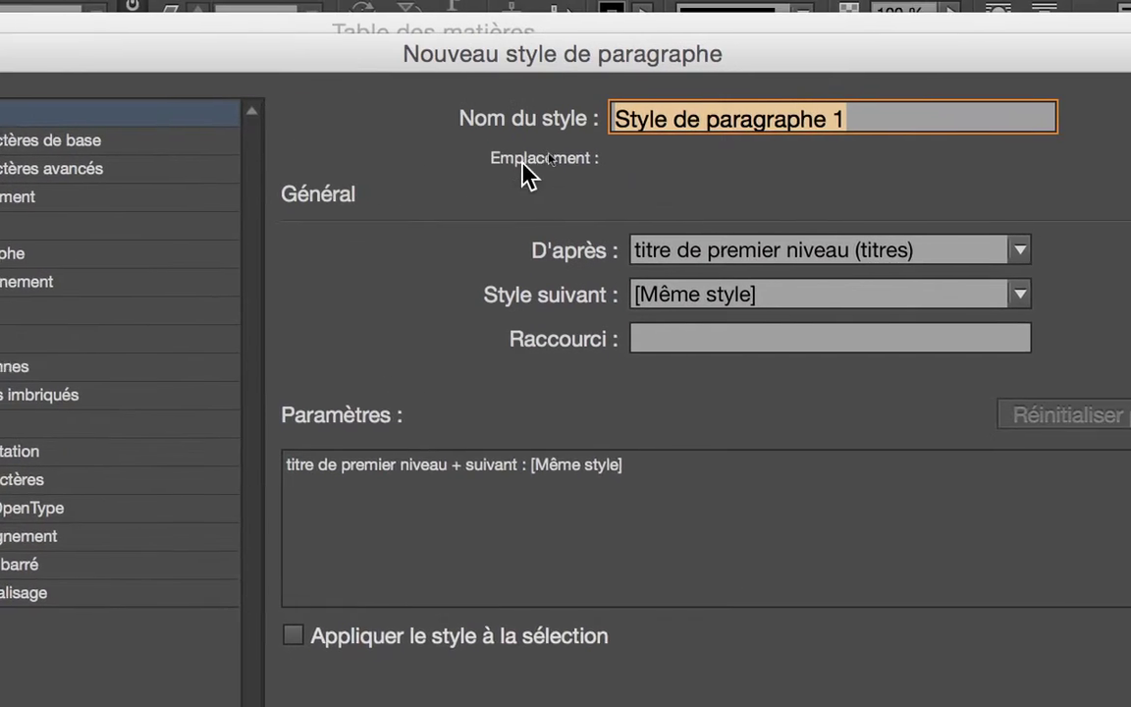
text(Titre TDM)
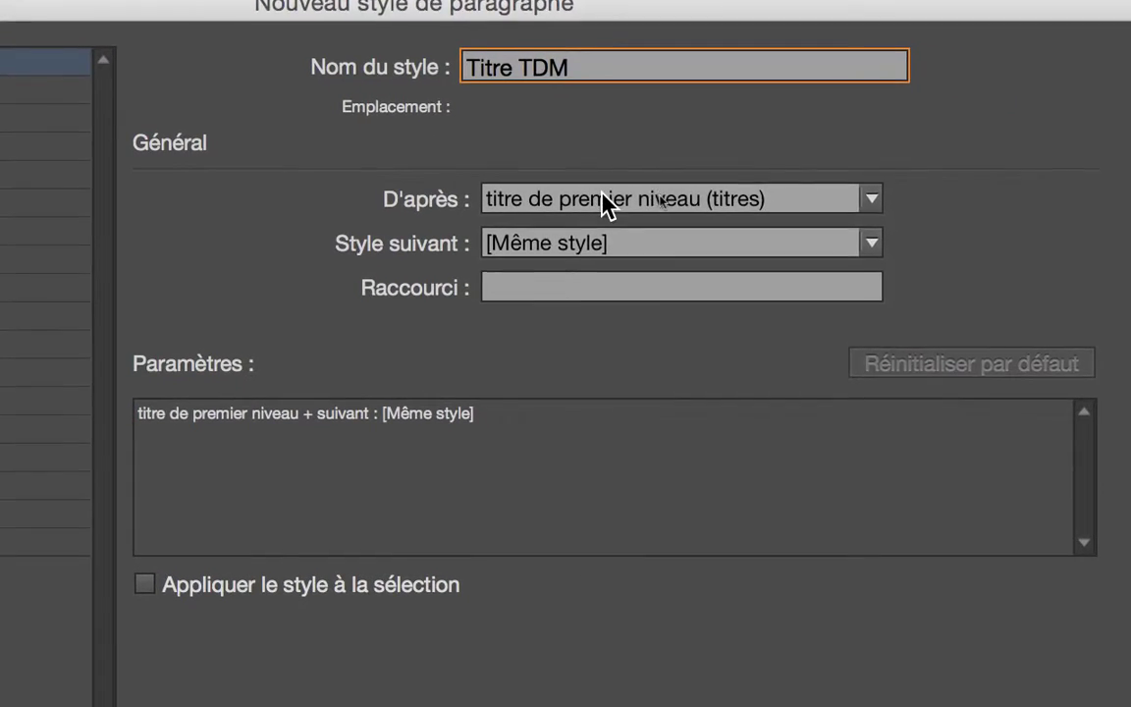
click(710, 258)
click(603, 224)
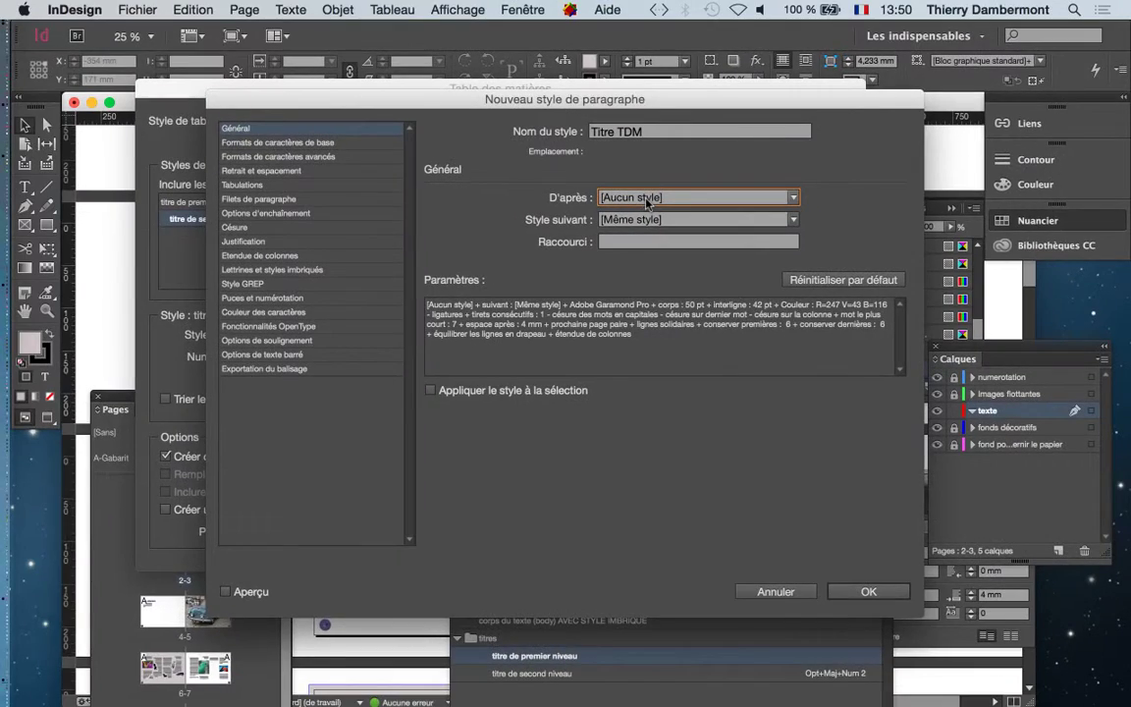
click(868, 592)
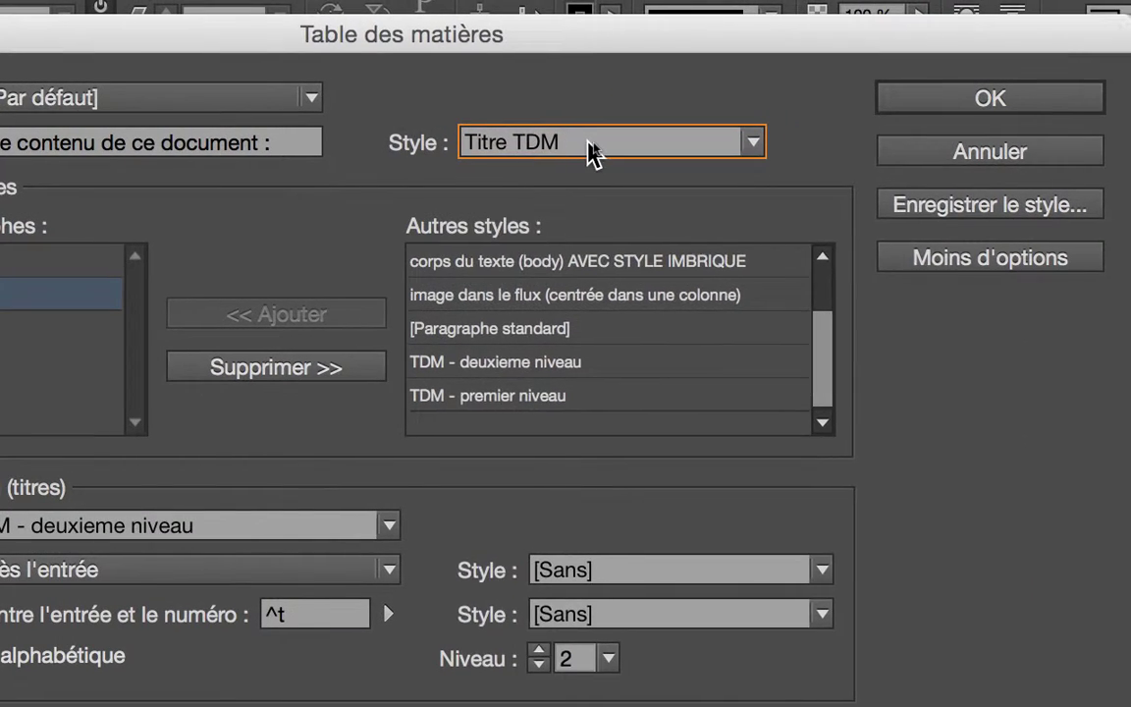
- Check the paragraph style assigned to the table of contents title and the wording of that title
click(579, 142)
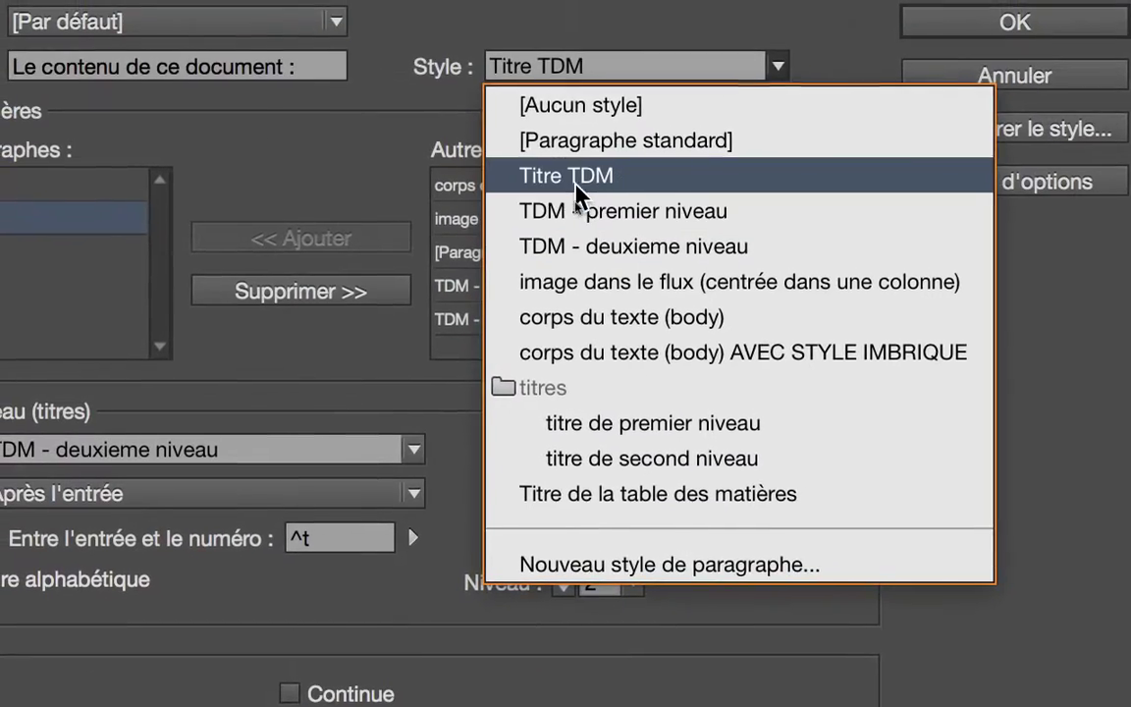
click(584, 186)
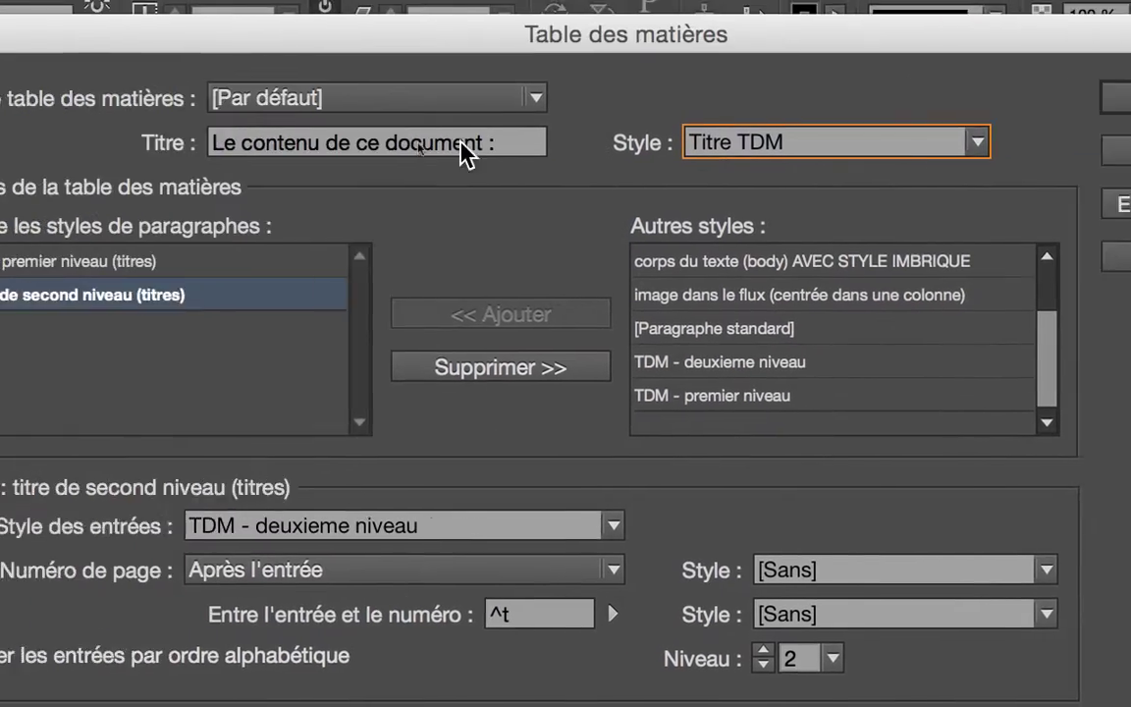
click(265, 144)
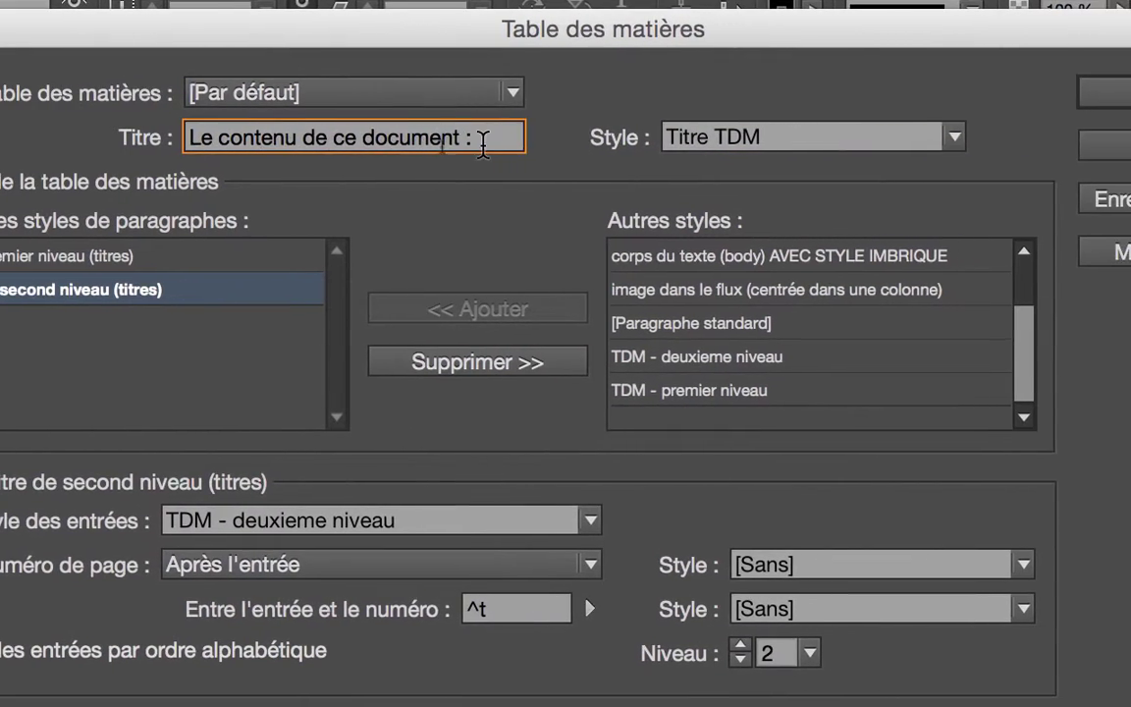
drag(483, 144, 180, 140)
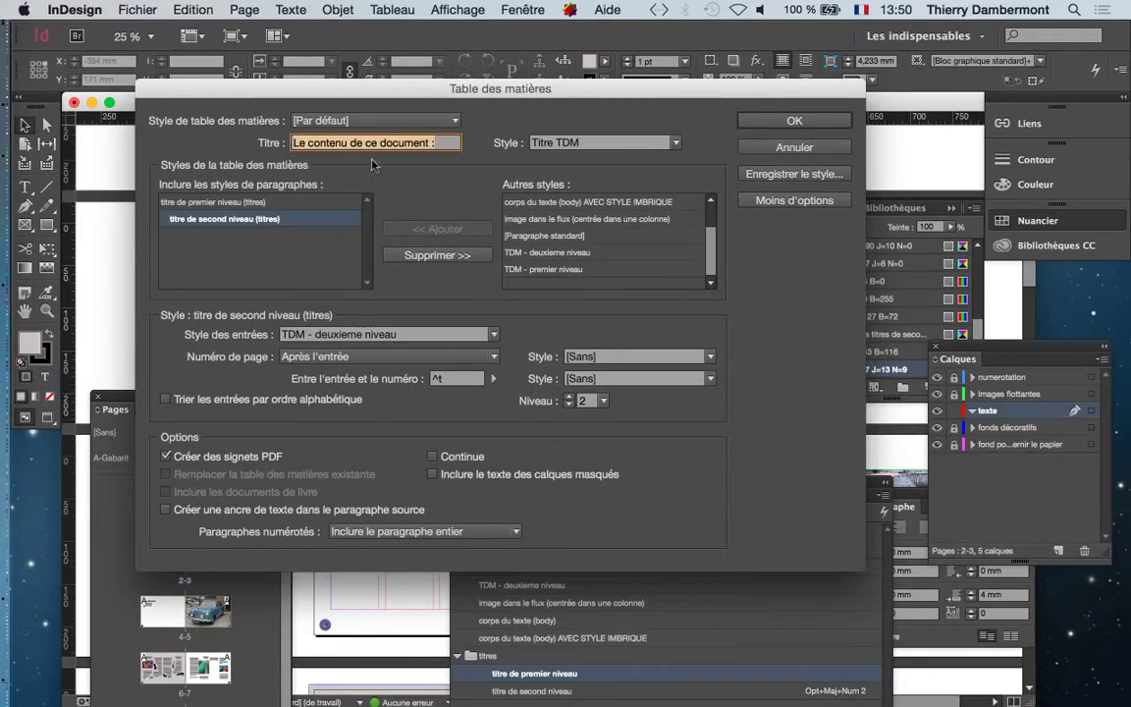
- Generate the table of contents and place it in a frame about 271.6 × 184.6 mm across page 3's margin area
click(829, 126)
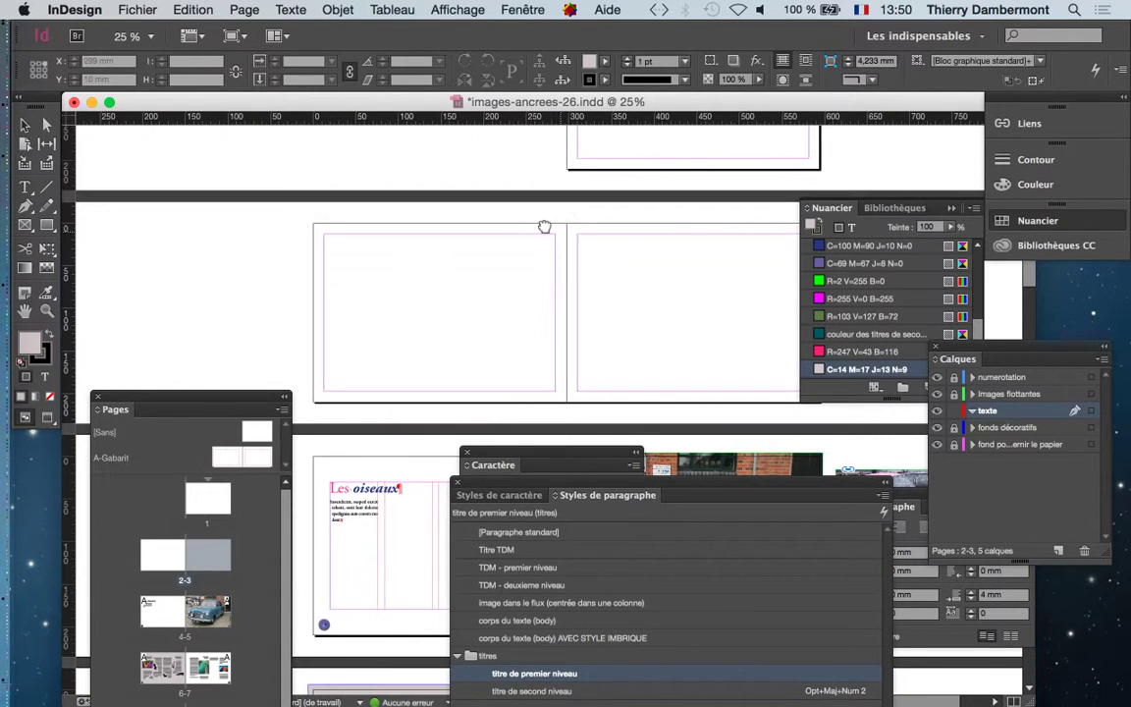
scroll(543, 227, down, 2)
drag(526, 161, 760, 320)
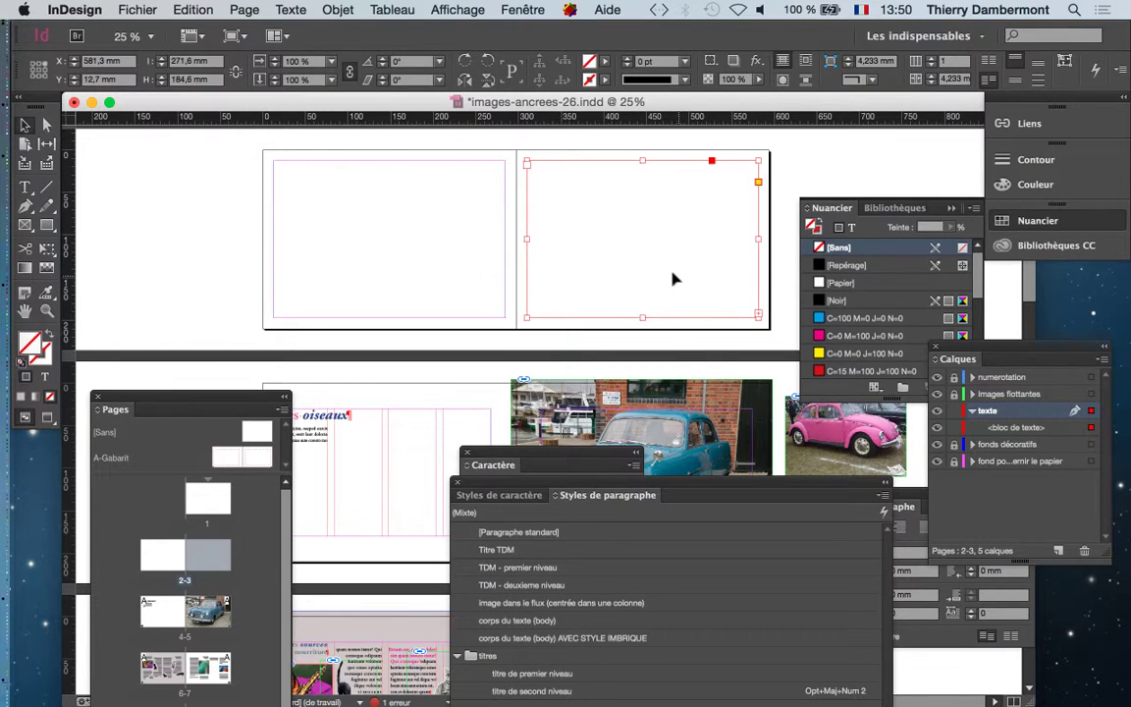
- Move the empty-looking table of contents frame from page 3 onto page 2's margin area
scroll(667, 278, up, 1)
scroll(549, 221, down, 1)
scroll(550, 221, down, 1)
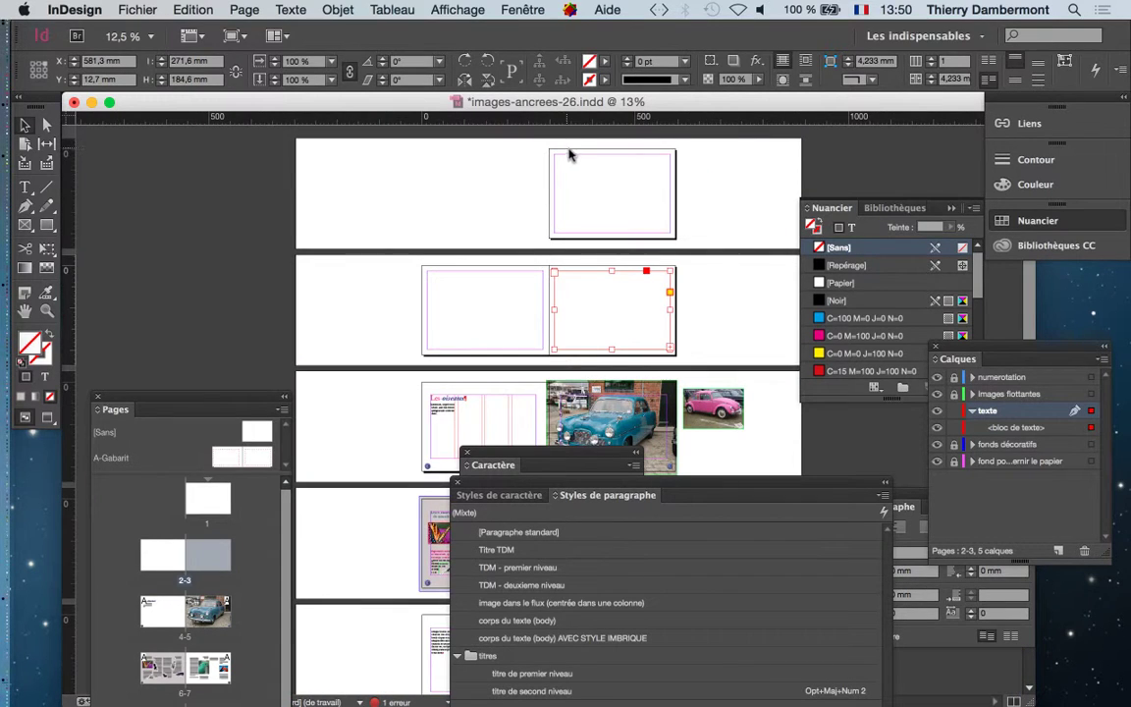
scroll(602, 284, up, 1)
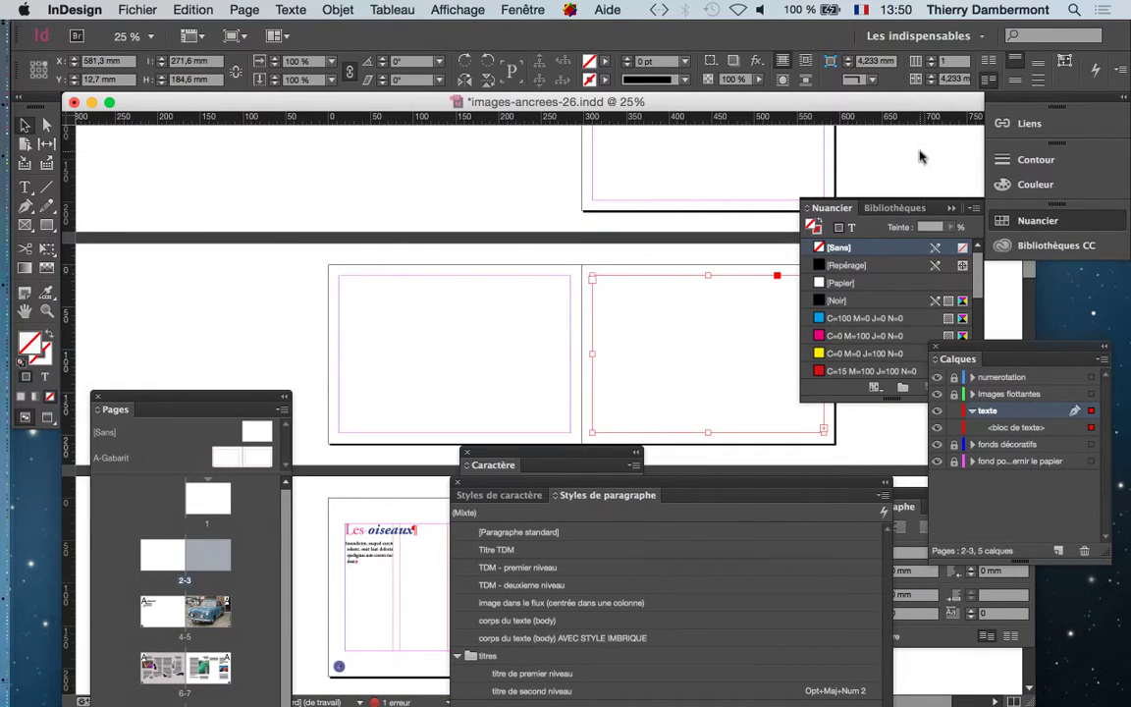
drag(649, 281, 395, 282)
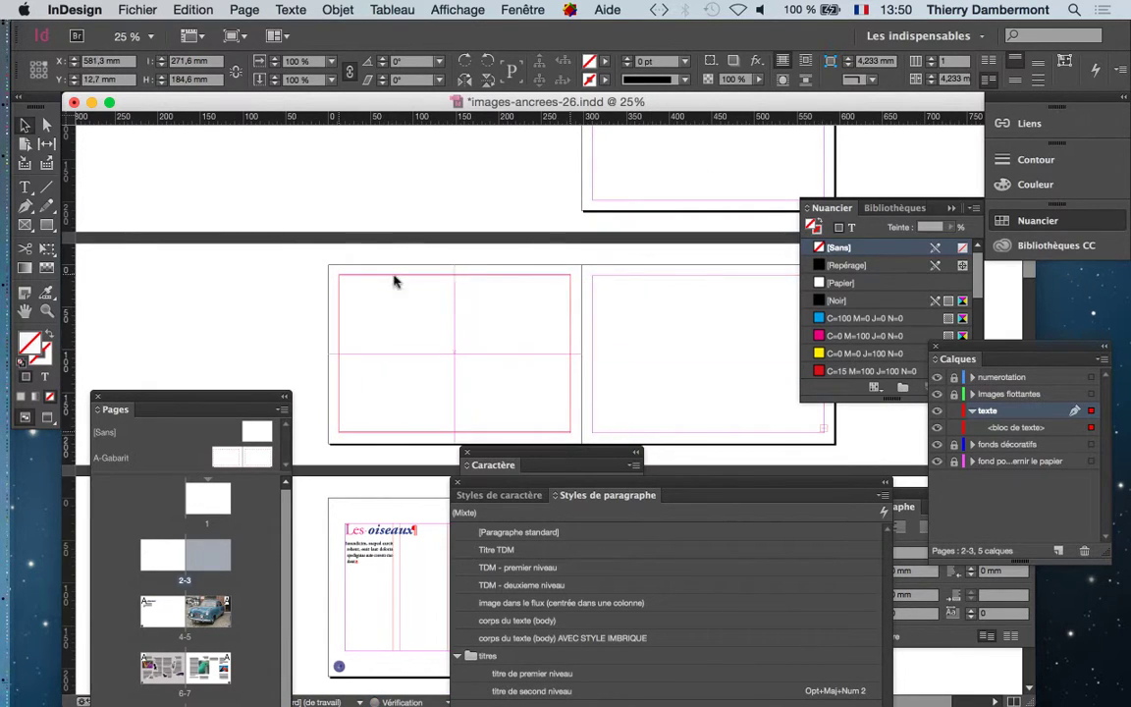
scroll(391, 297, up, 1)
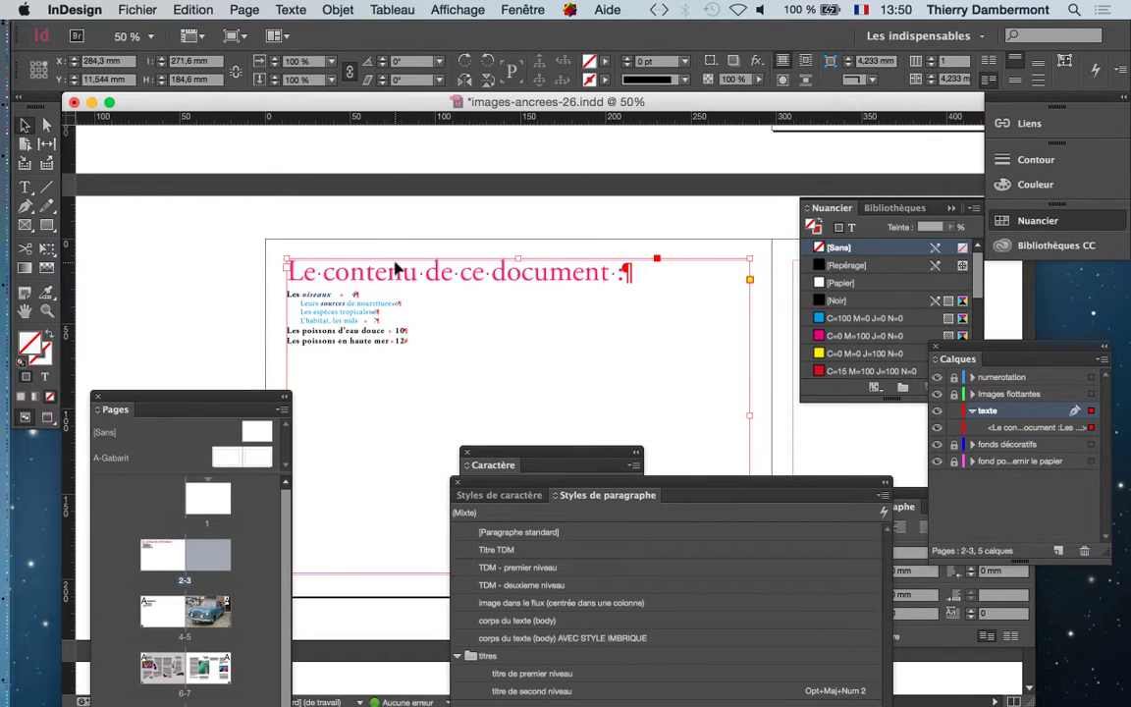
- Delete the table of contents frame from page 2 and reopen the table of contents settings
key(BackSpace)
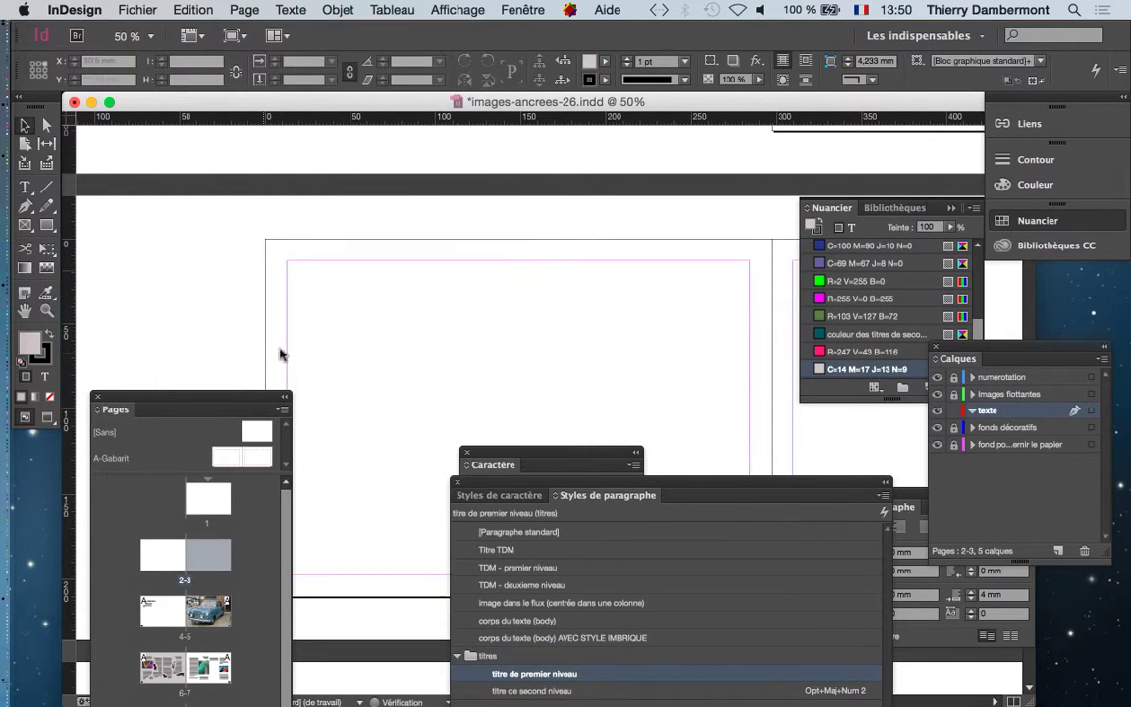
click(235, 9)
click(452, 364)
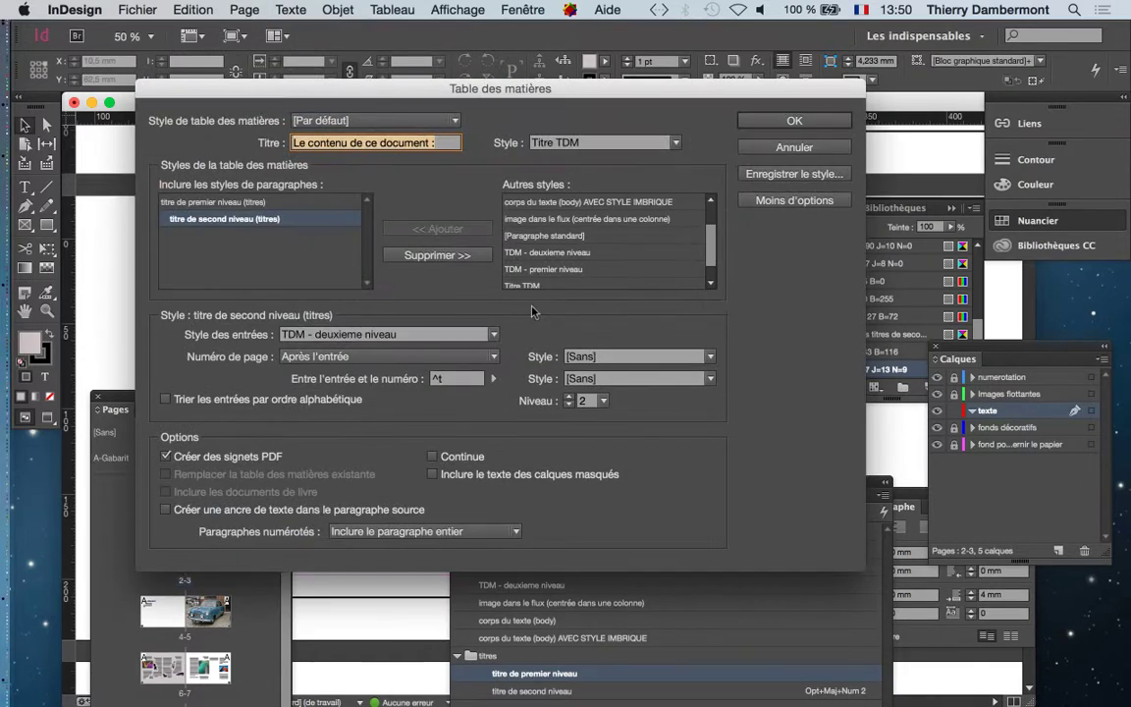
- Check the first-level entry settings, the style choices for the table of contents title and the other available paragraph styles
click(239, 203)
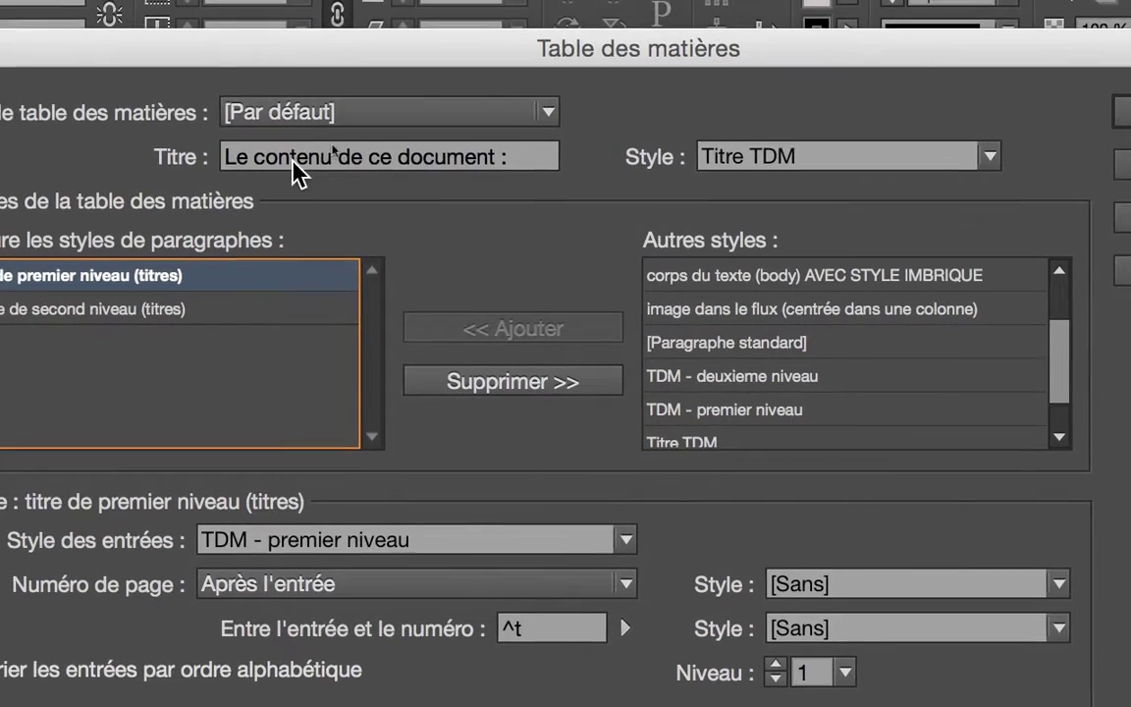
click(314, 158)
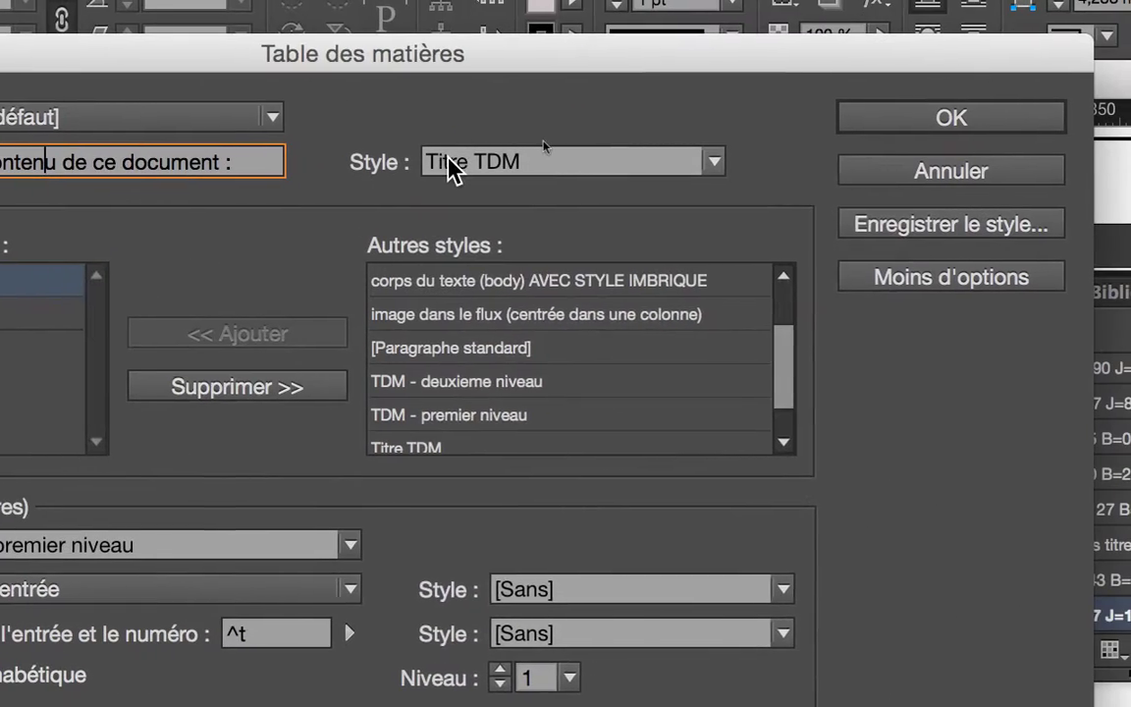
click(454, 169)
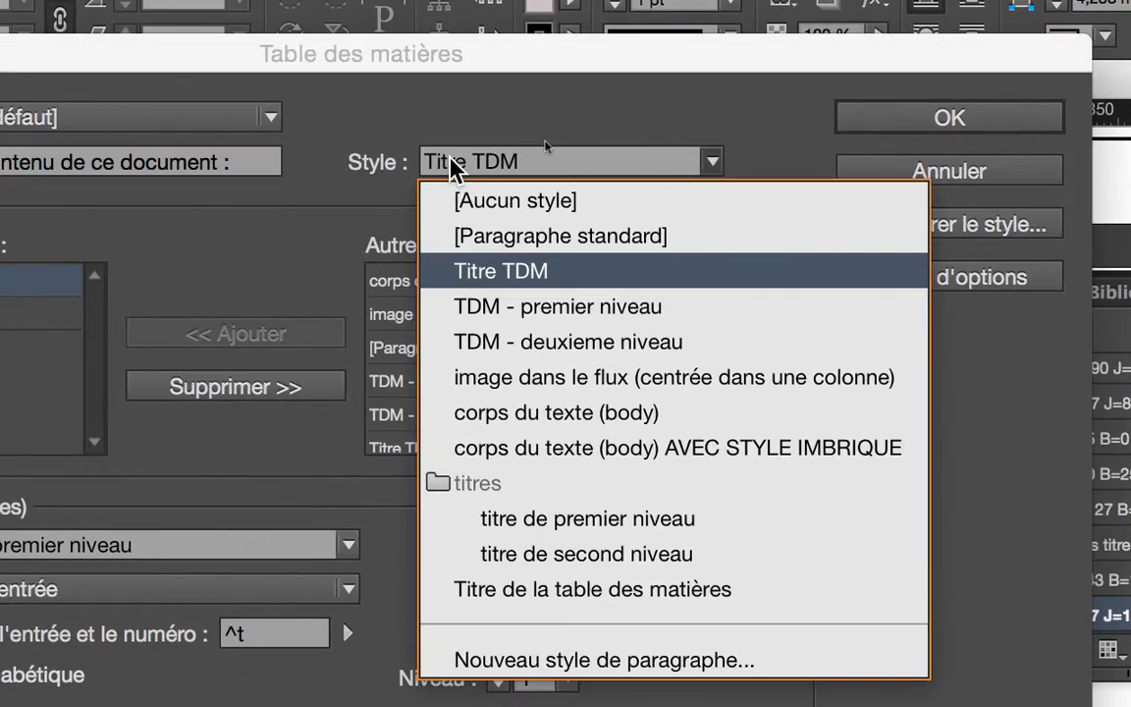
click(454, 169)
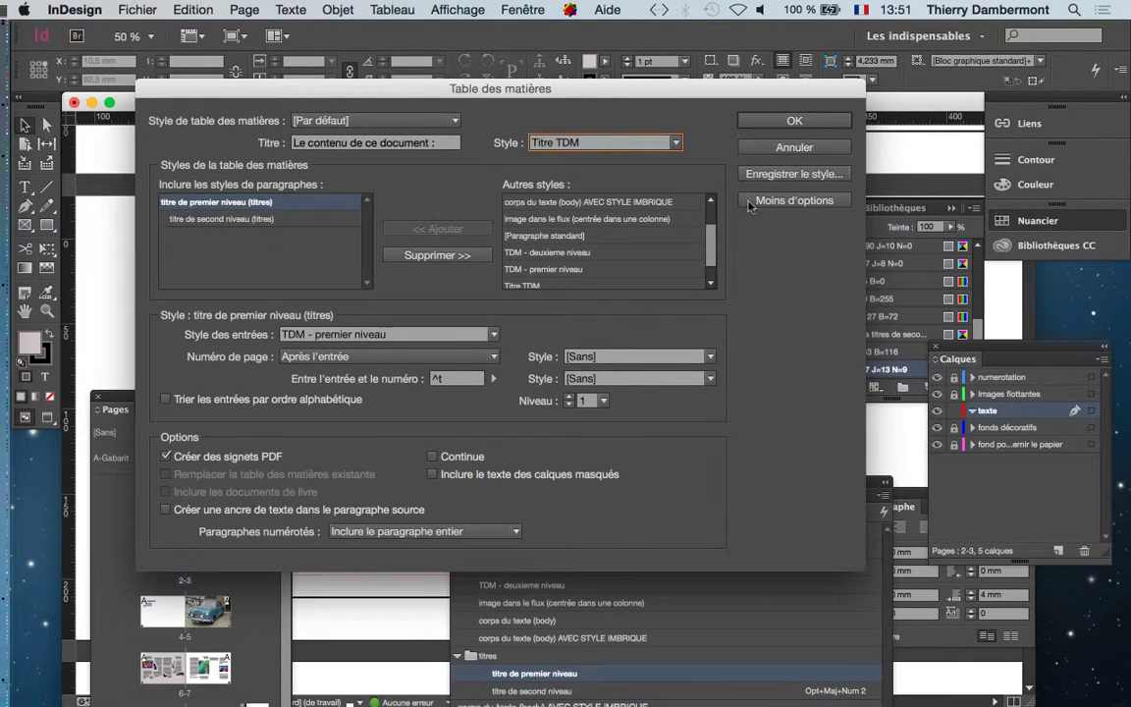
drag(716, 244, 722, 214)
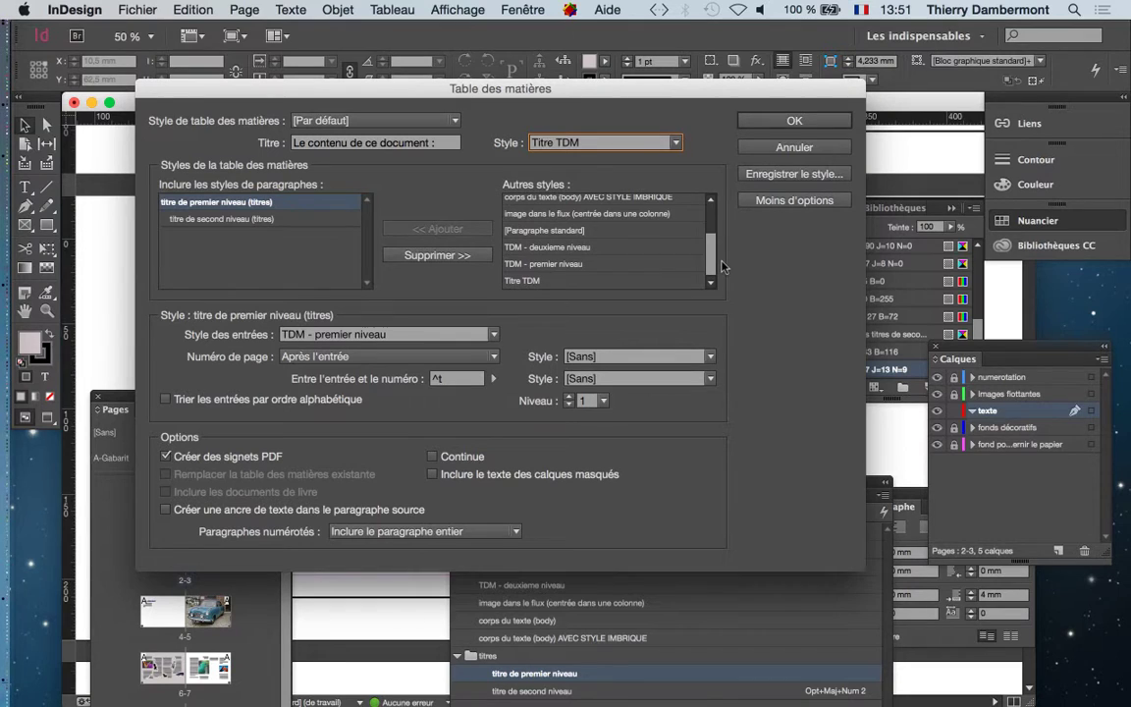
drag(721, 261, 728, 200)
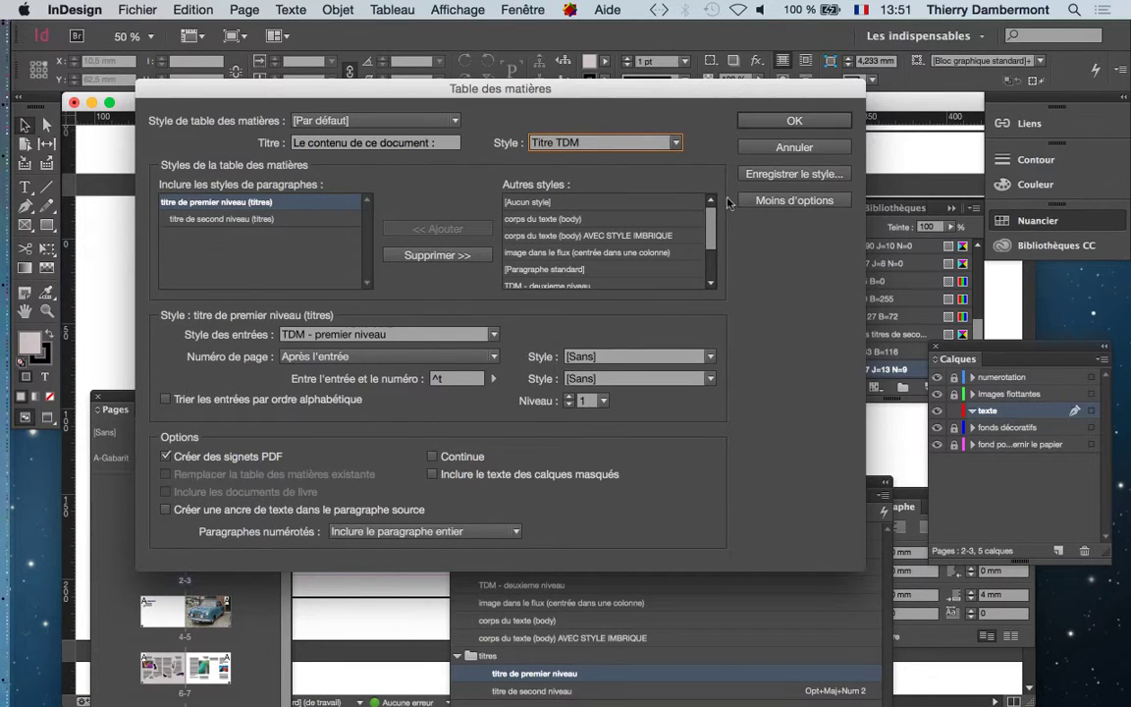
- Set the table of contents title's style to [Aucun style] and generate the table of contents
click(618, 145)
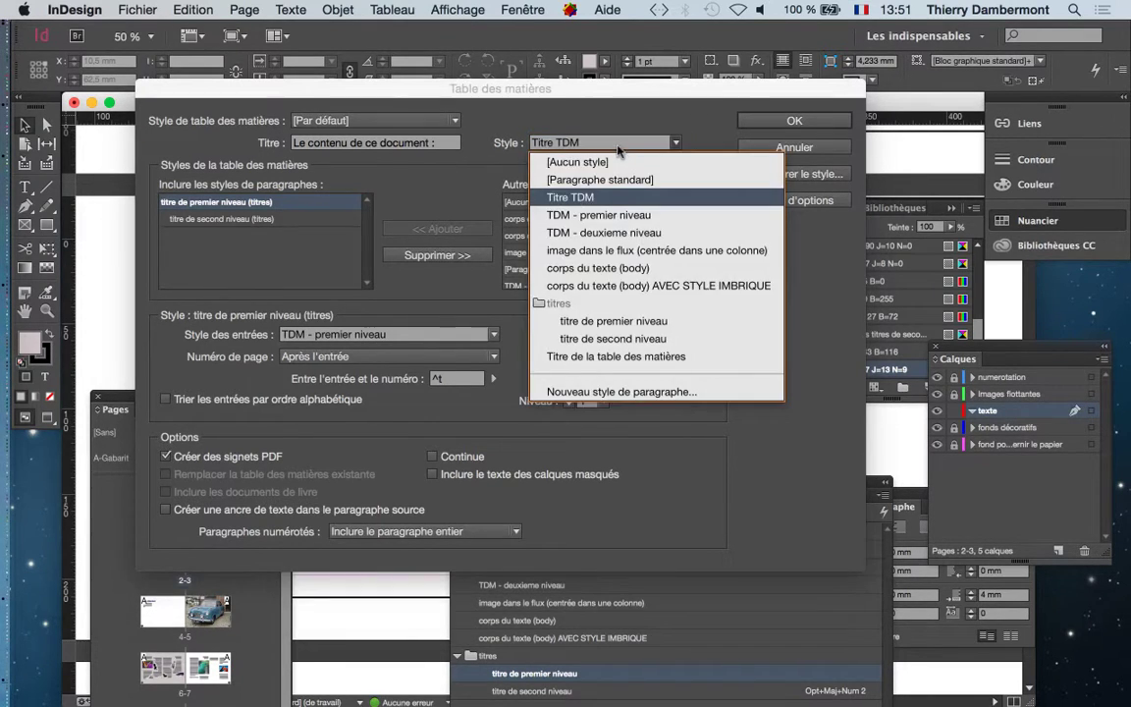
click(560, 158)
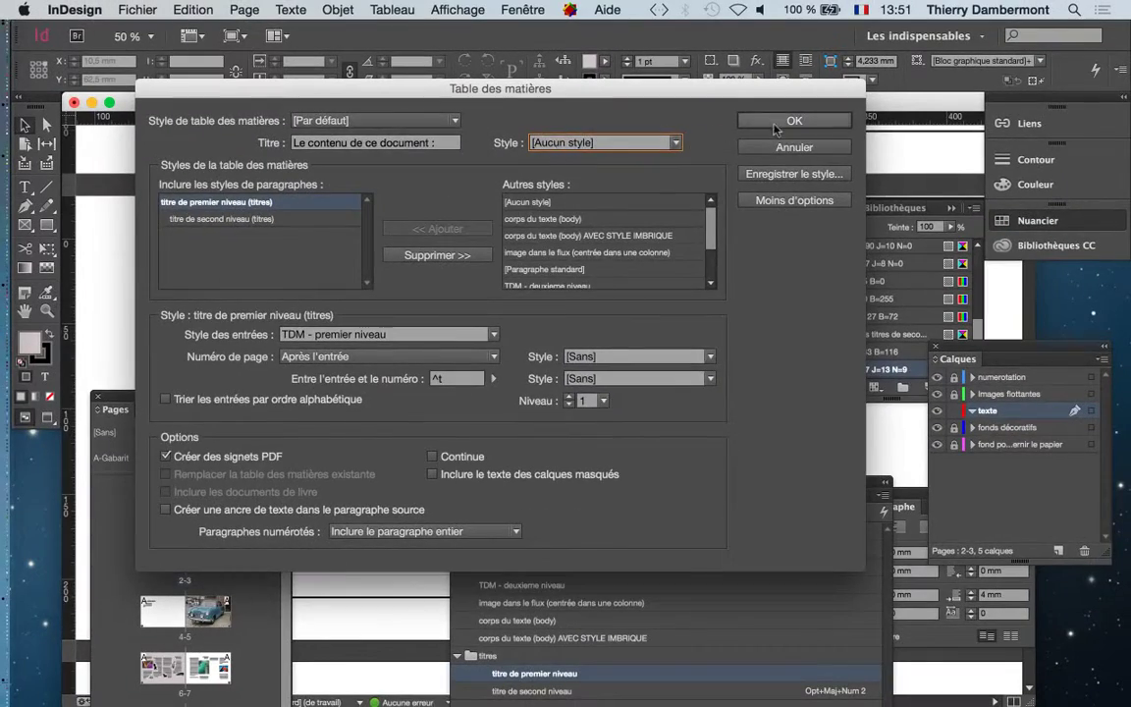
key(Return)
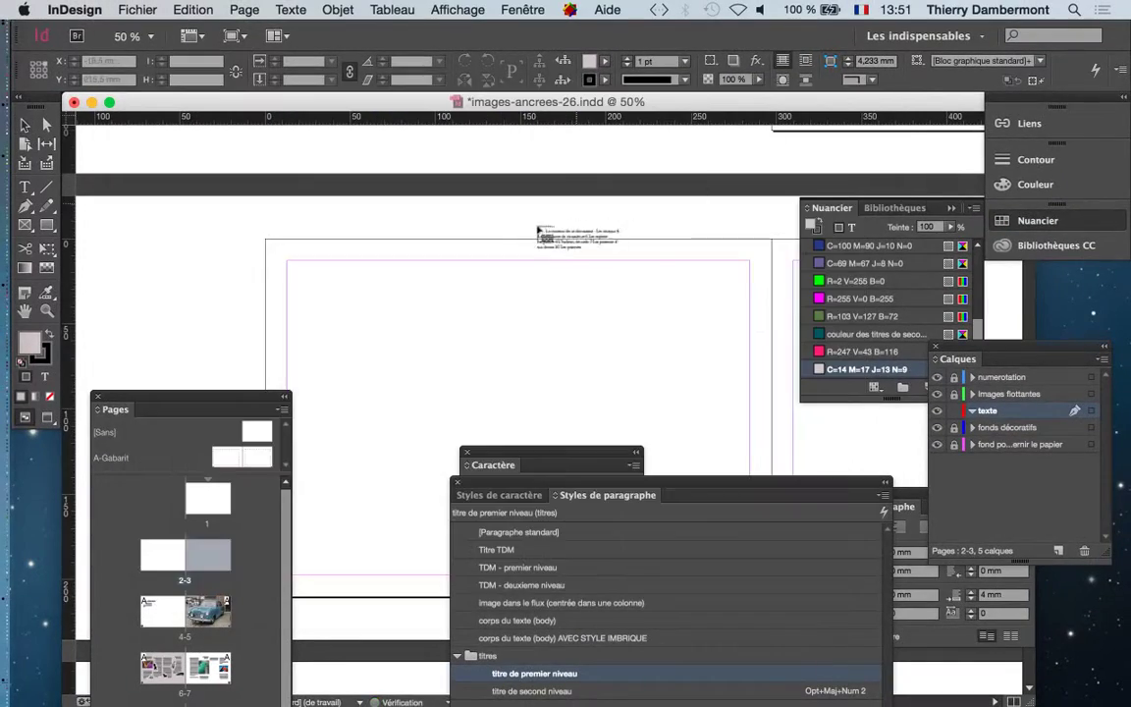
- Place the table of contents in a frame about 271.6 × 184.6 mm over page 3's margin area, and move it to page 2
key(super+minus)
scroll(520, 221, down, 3)
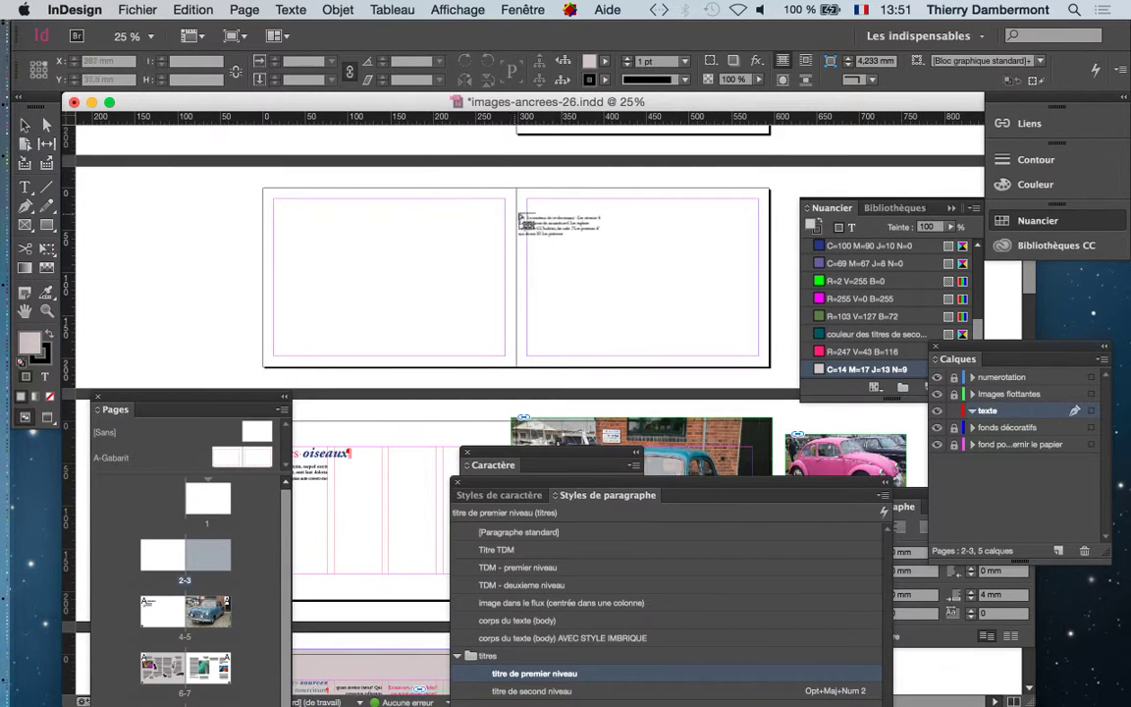
drag(527, 200, 758, 355)
drag(616, 203, 355, 204)
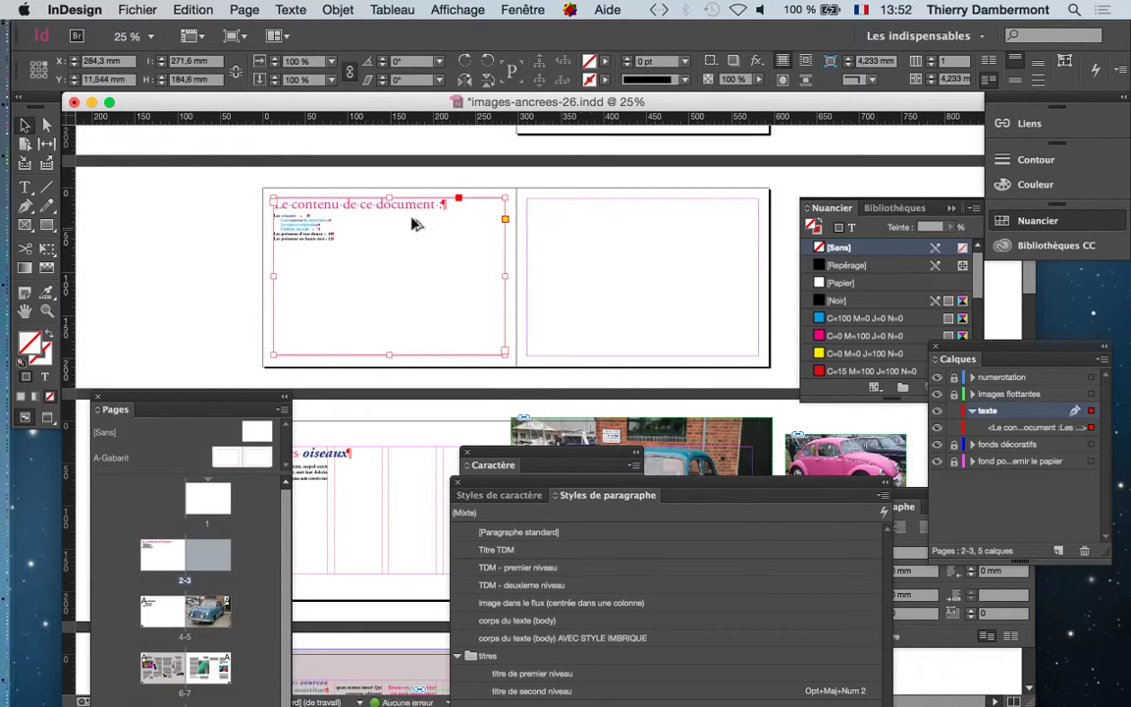
scroll(342, 212, up, 2)
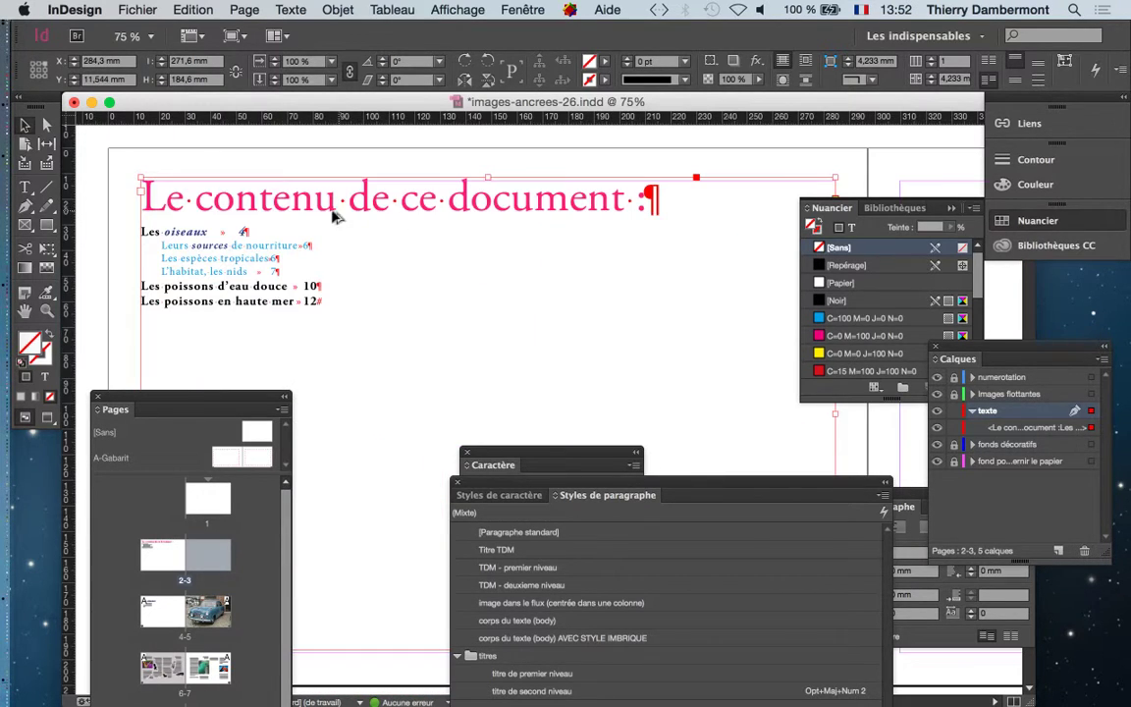
- Check which paragraph style is applied to the table of contents title on page 2
click(26, 187)
click(448, 196)
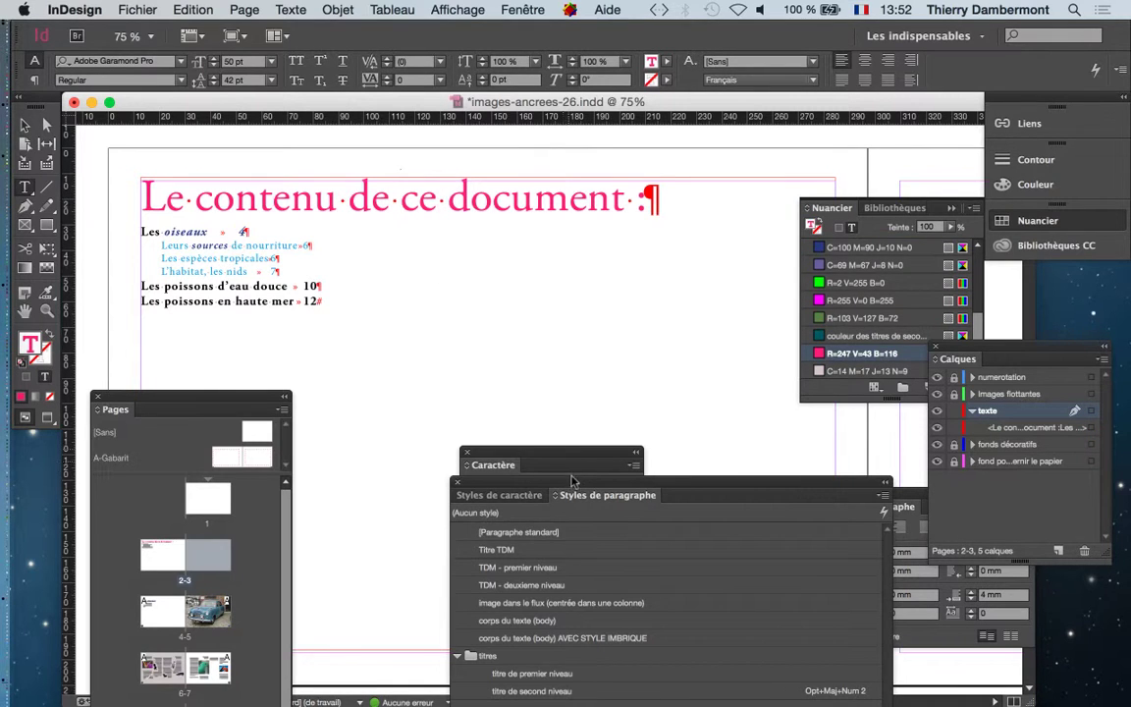
drag(573, 480, 675, 283)
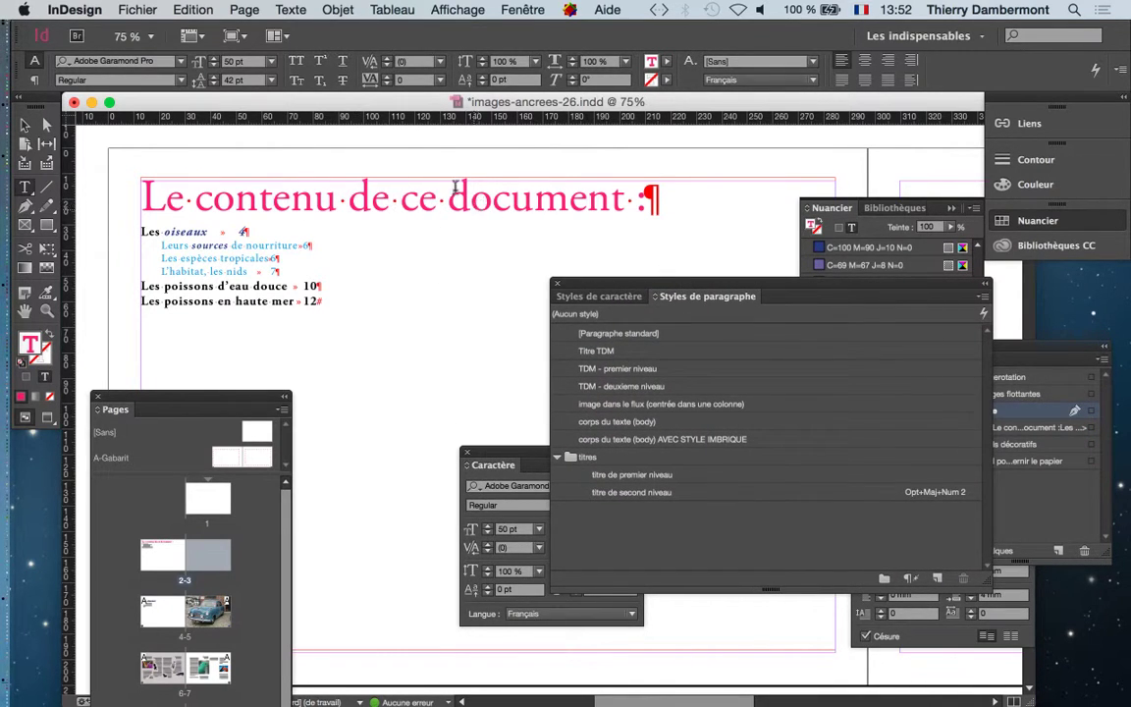
- Set the title paragraph's Début du paragraphe option to N'importe où in its Options d'enchaînement
click(278, 10)
click(329, 109)
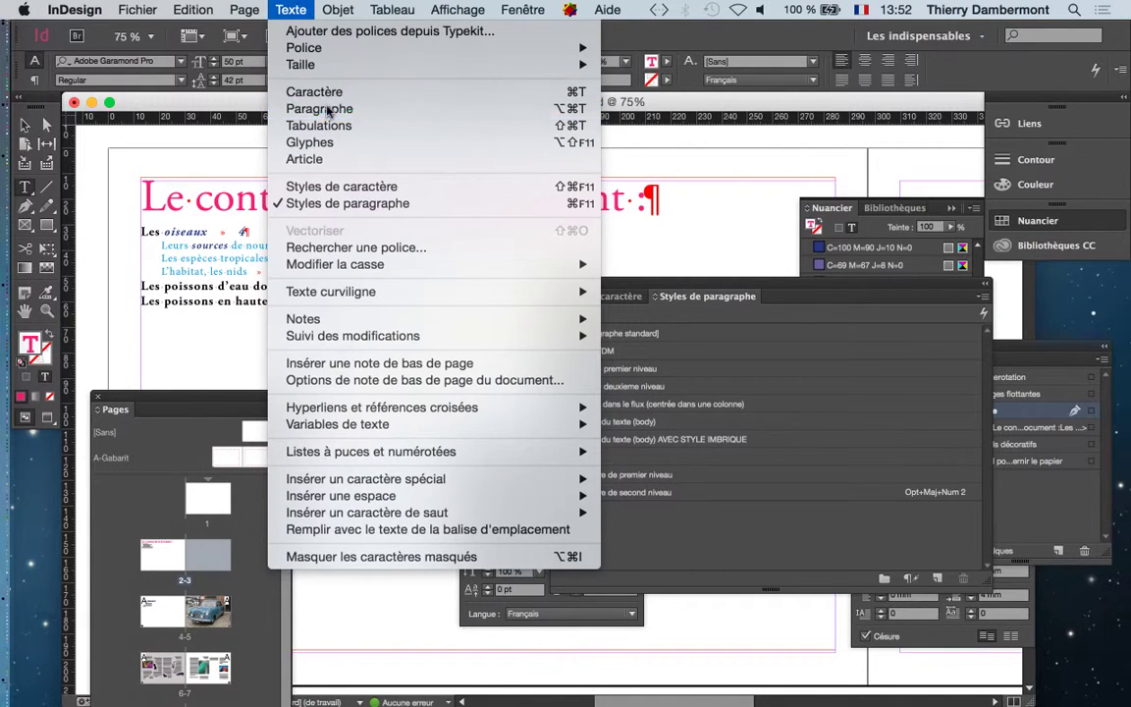
drag(930, 502, 358, 256)
click(453, 265)
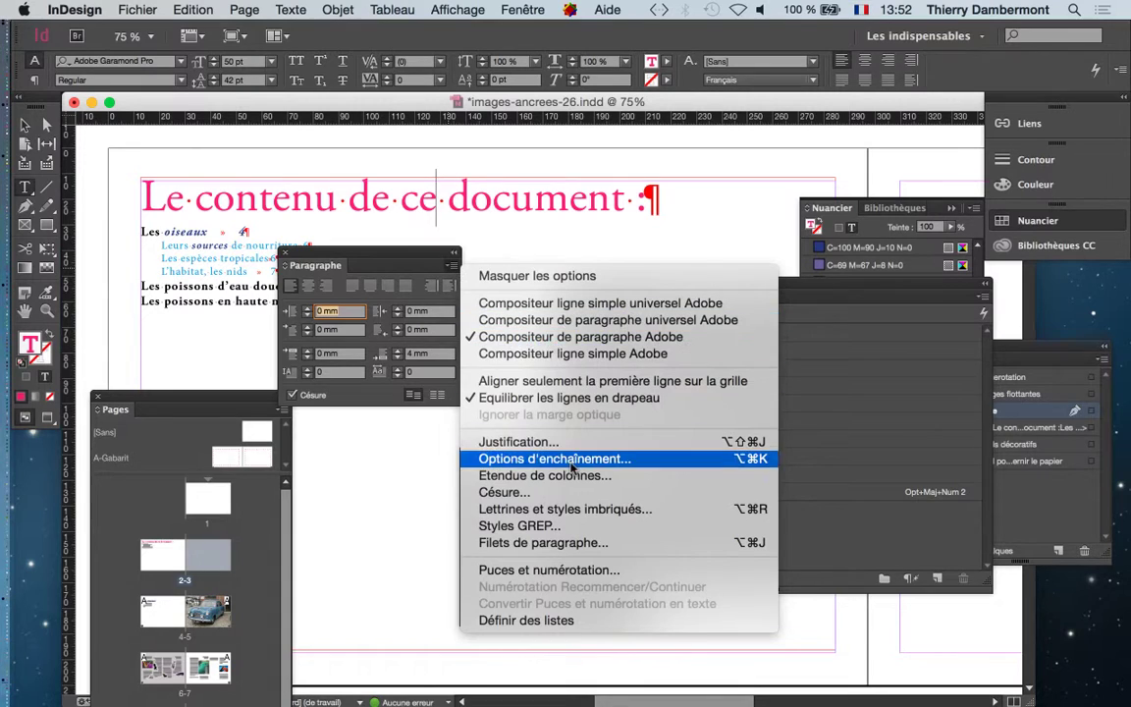
click(535, 458)
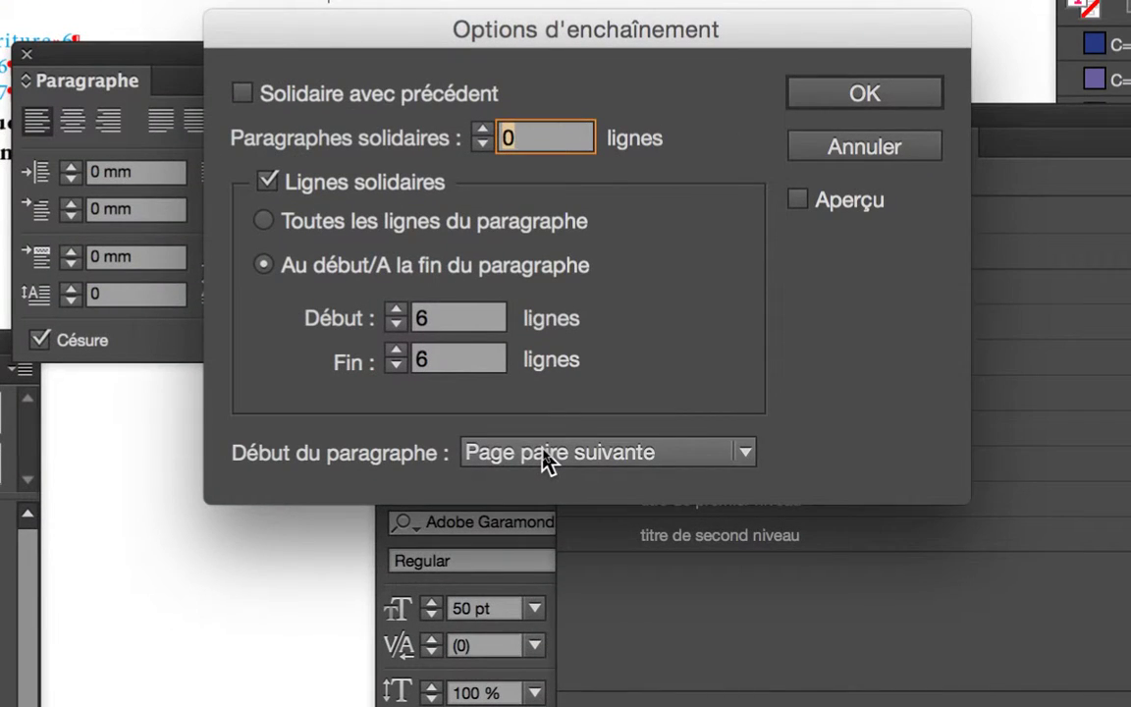
click(546, 462)
click(503, 484)
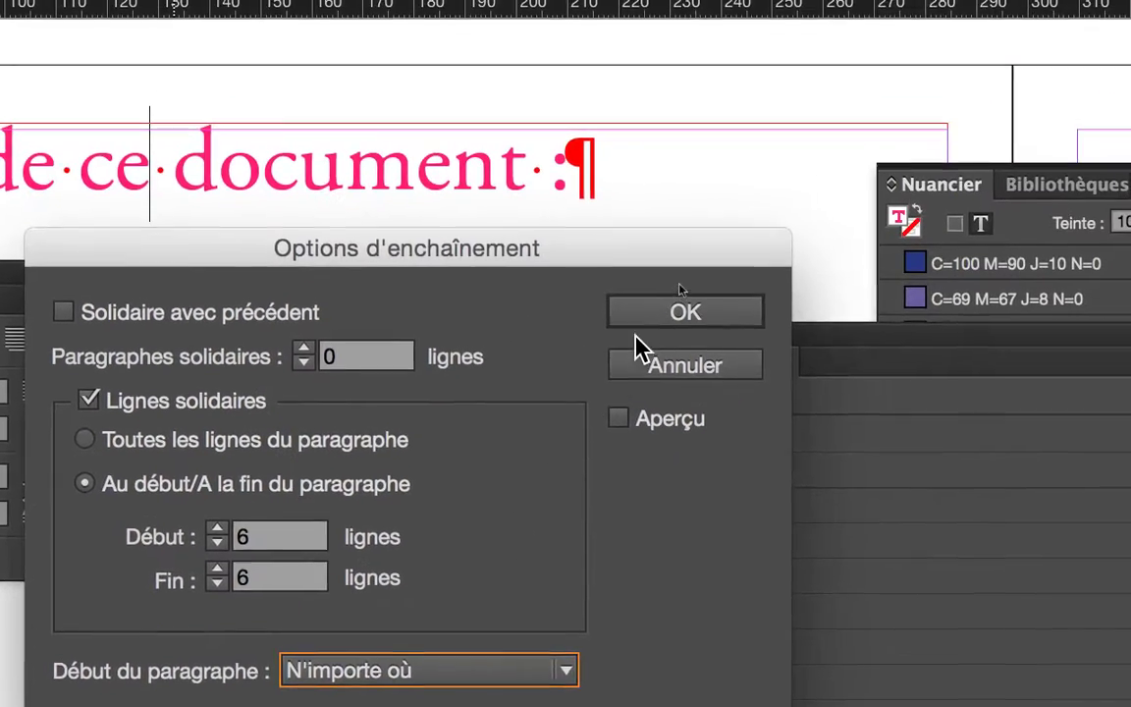
click(818, 73)
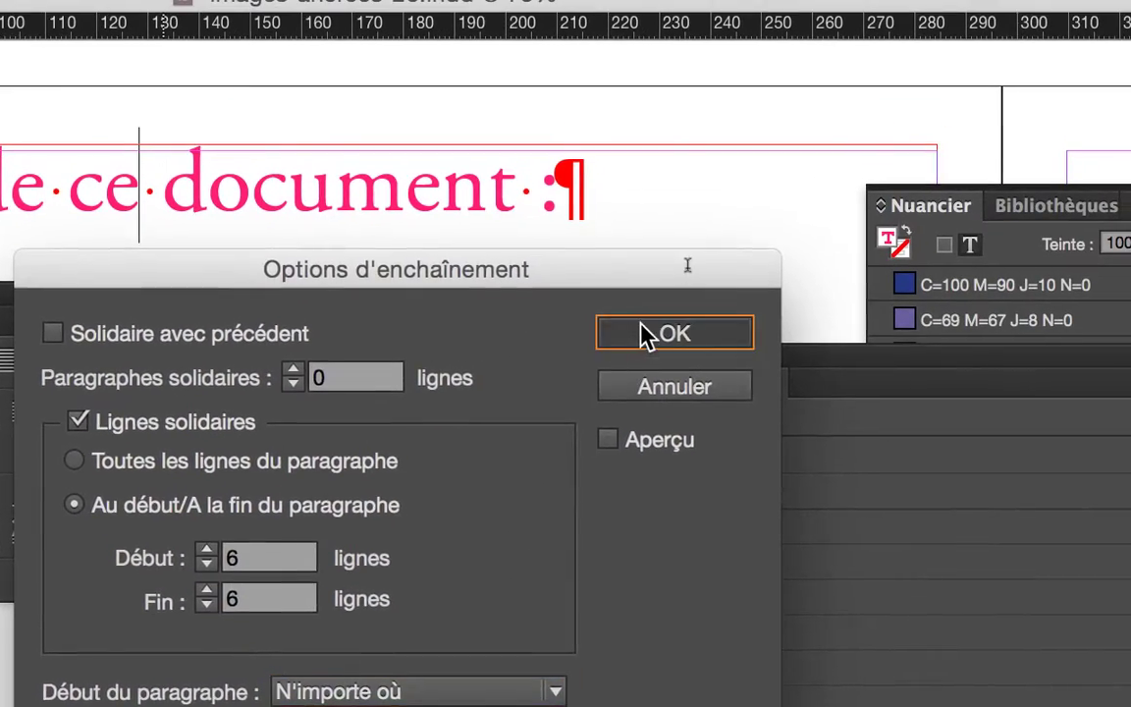
click(645, 334)
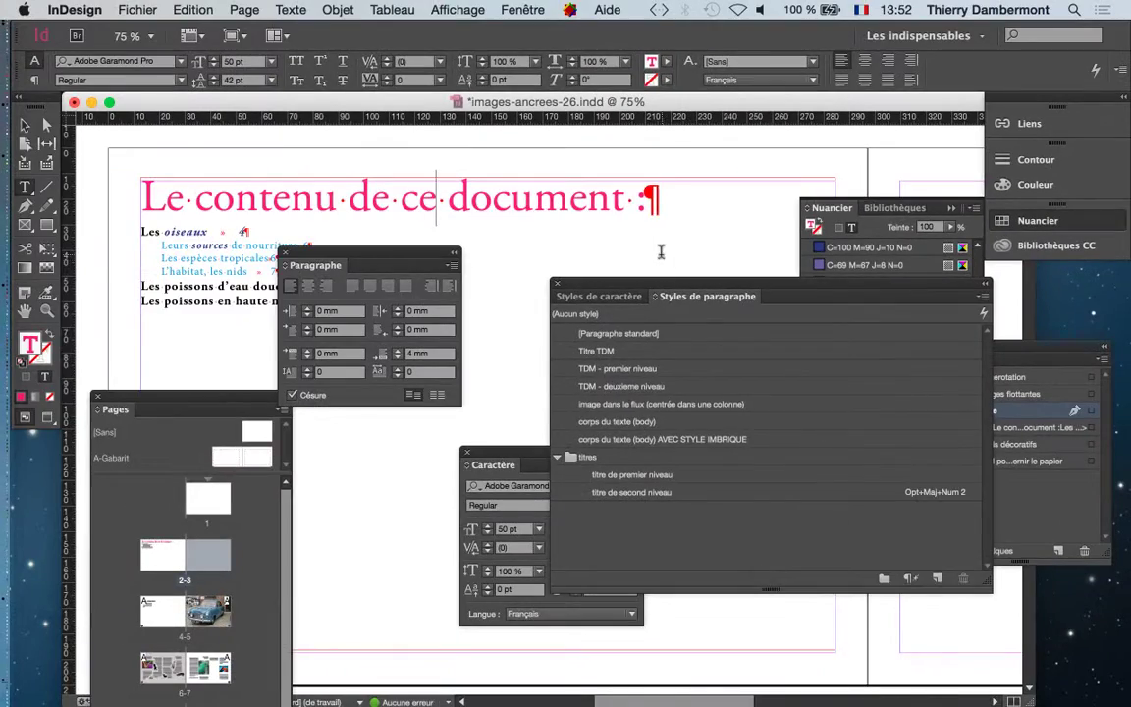
- Move the table of contents frame from page 2 onto page 3's margin area
key(super+minus)
key(super+minus)
drag(707, 295, 687, 465)
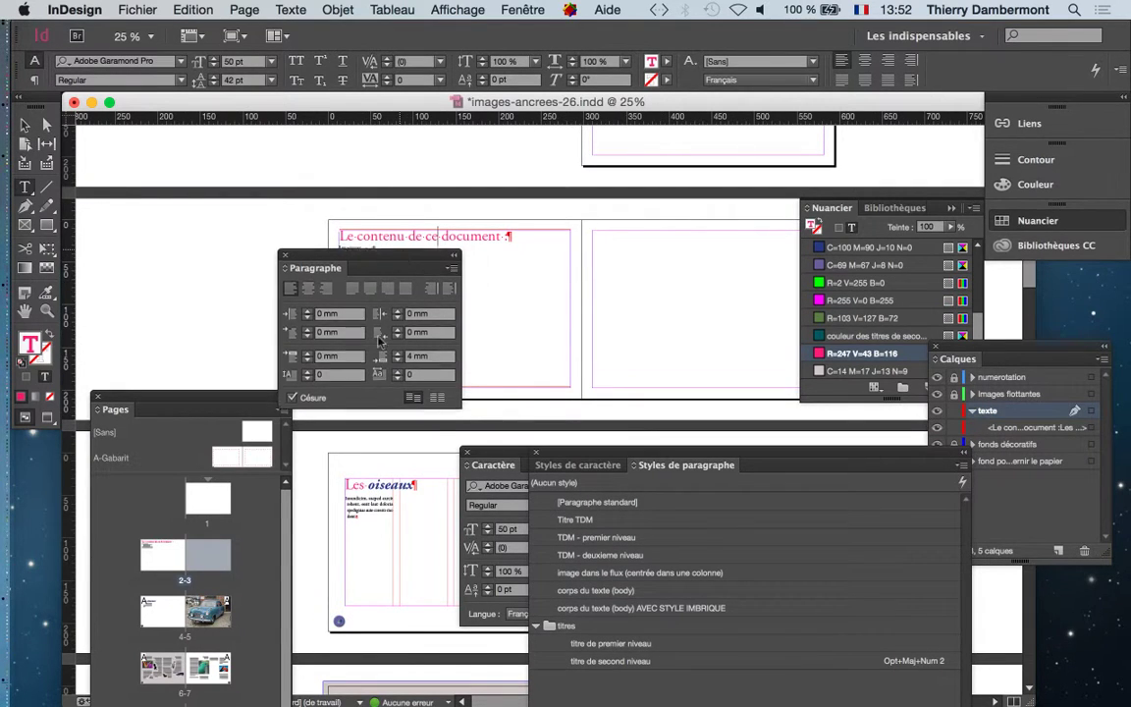
drag(324, 267, 277, 497)
click(26, 125)
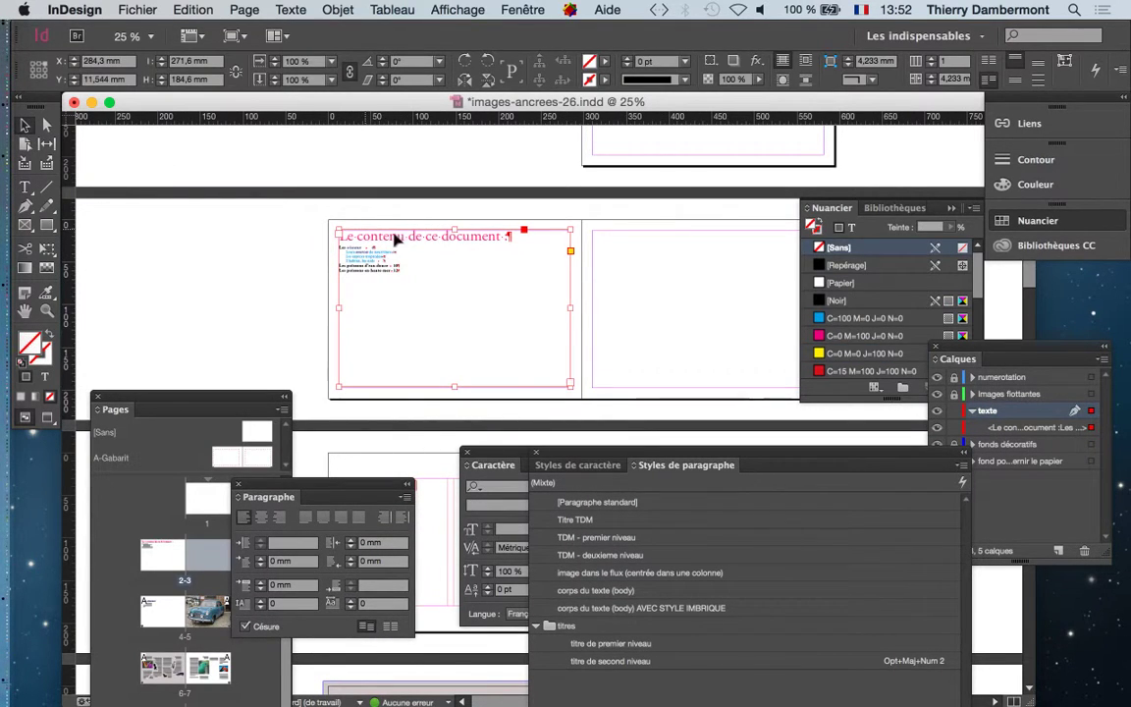
drag(396, 240, 648, 242)
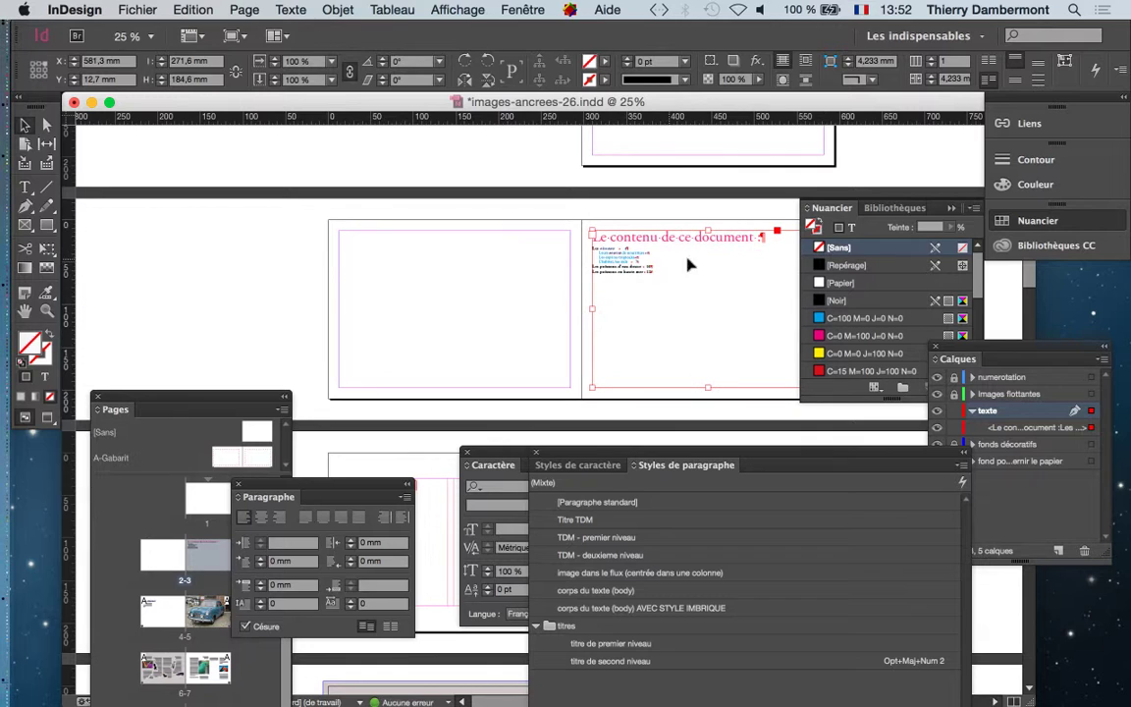
key(super+equal)
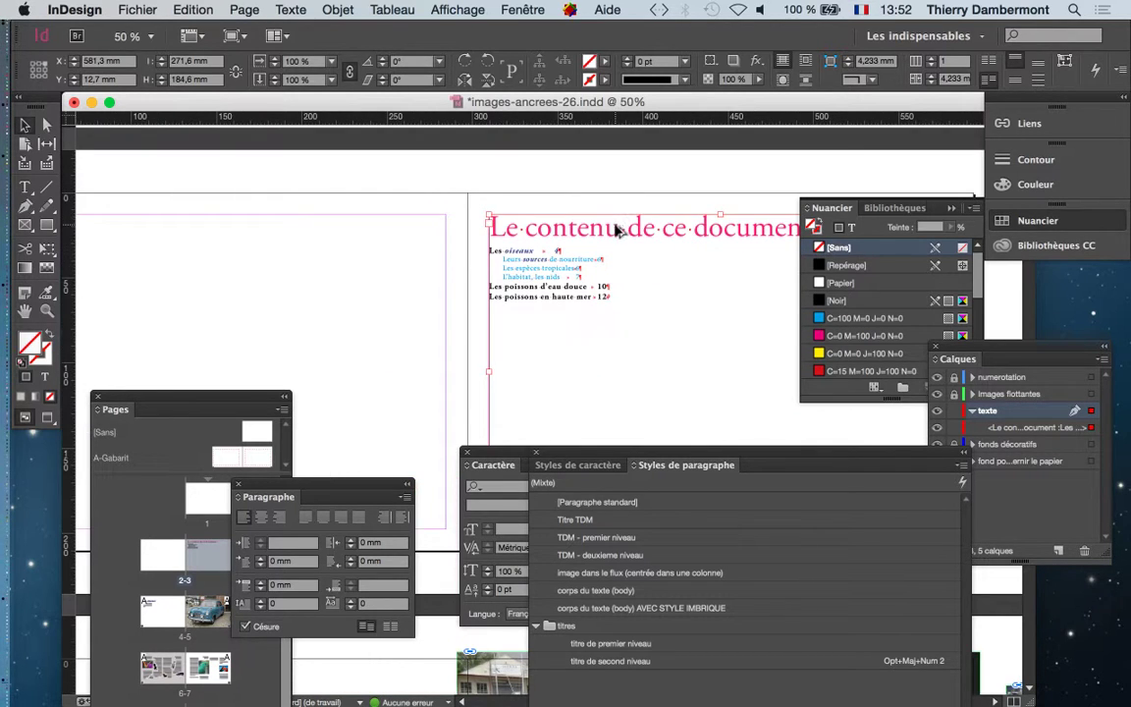
- Move the table of contents frame back from page 3 to page 2's margin area
key(super+minus)
drag(617, 225, 363, 226)
key(super+equal)
key(super+equal)
key(super+equal)
key(super+equal)
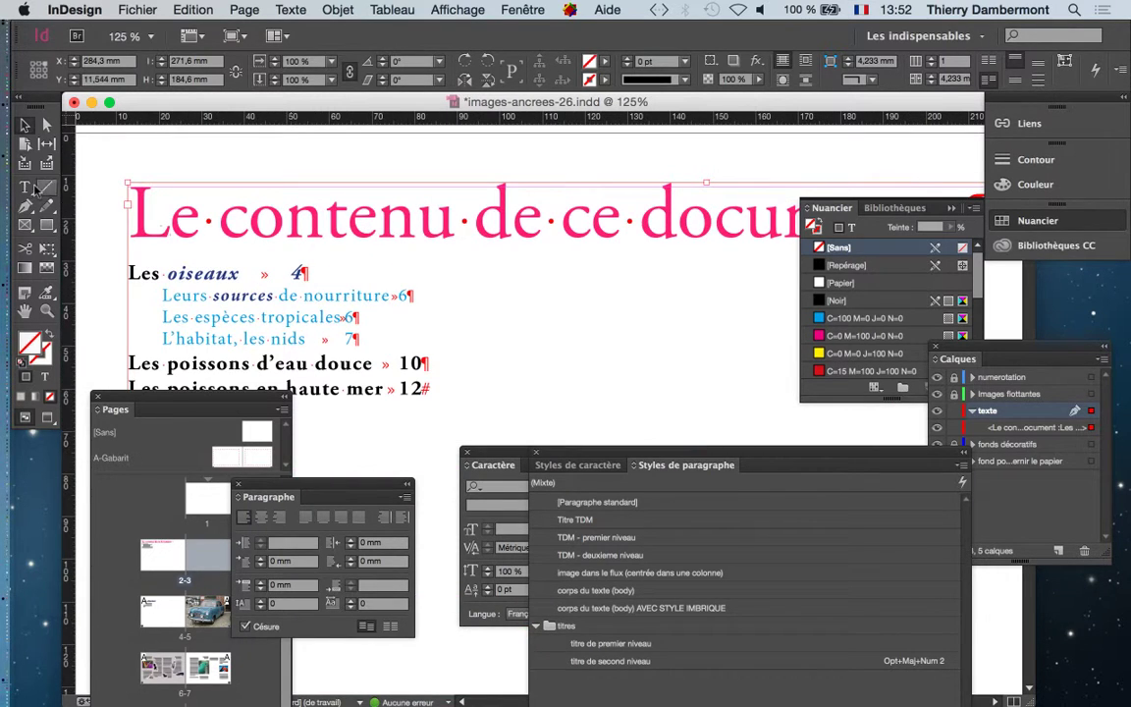
- Check the Début du paragraphe choices in the title paragraph's Options d'enchaînement, keeping N'importe où
click(34, 187)
click(466, 218)
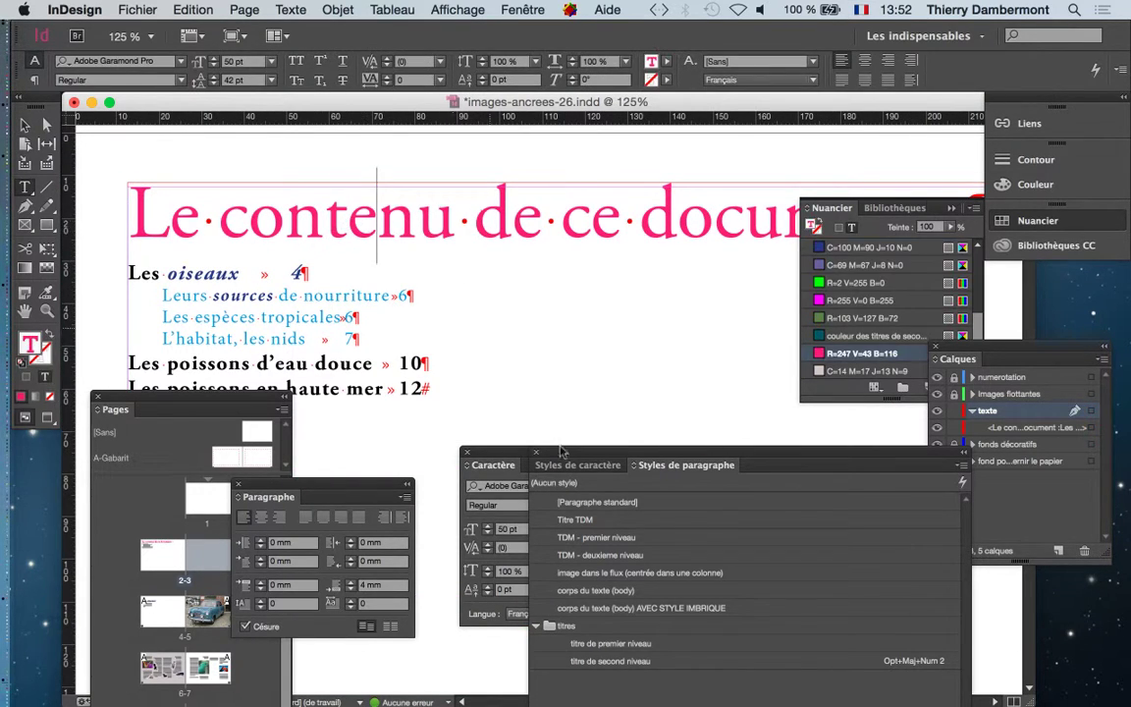
drag(368, 491, 655, 152)
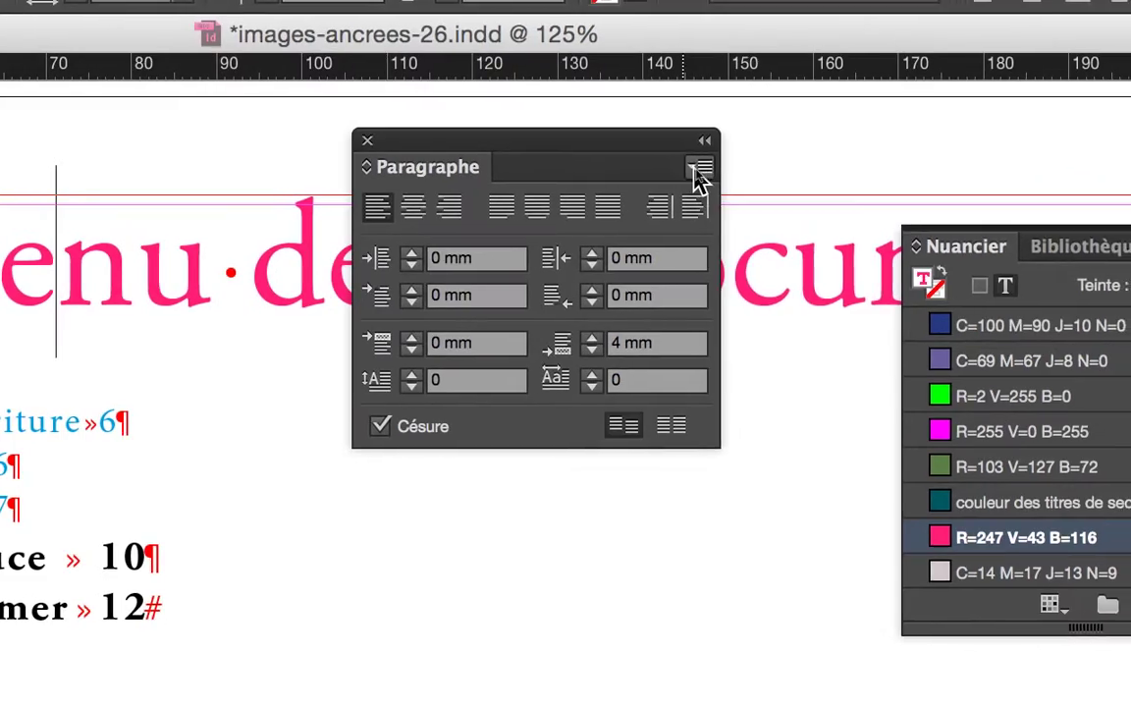
click(707, 165)
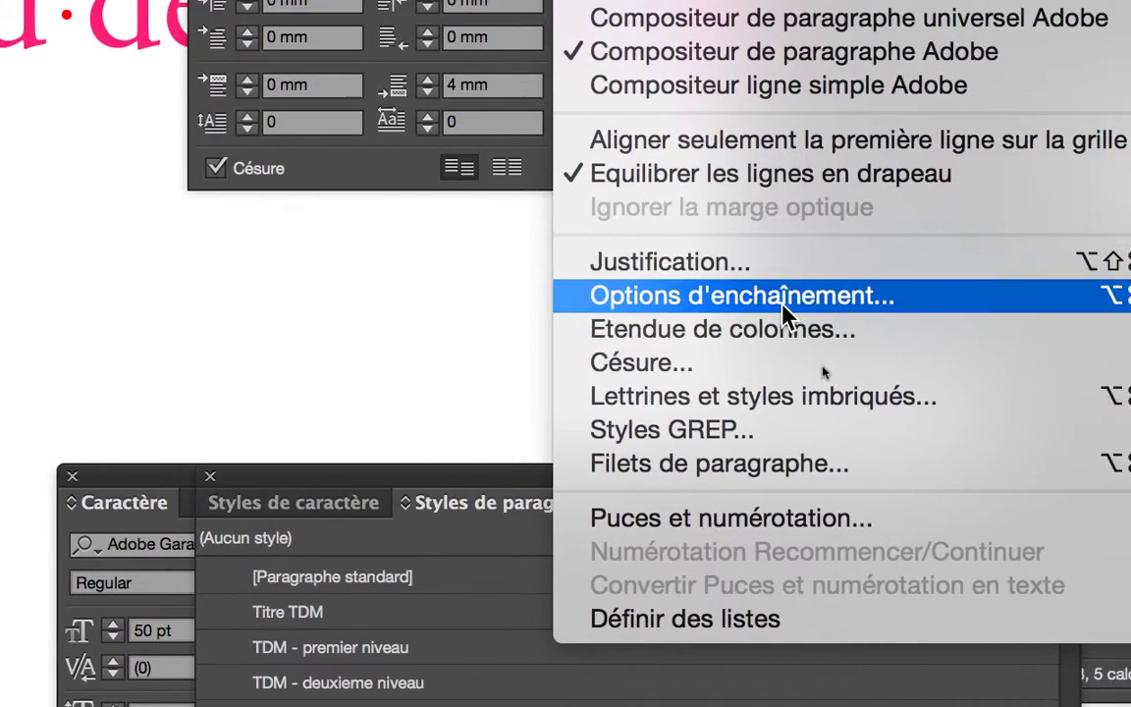
click(783, 305)
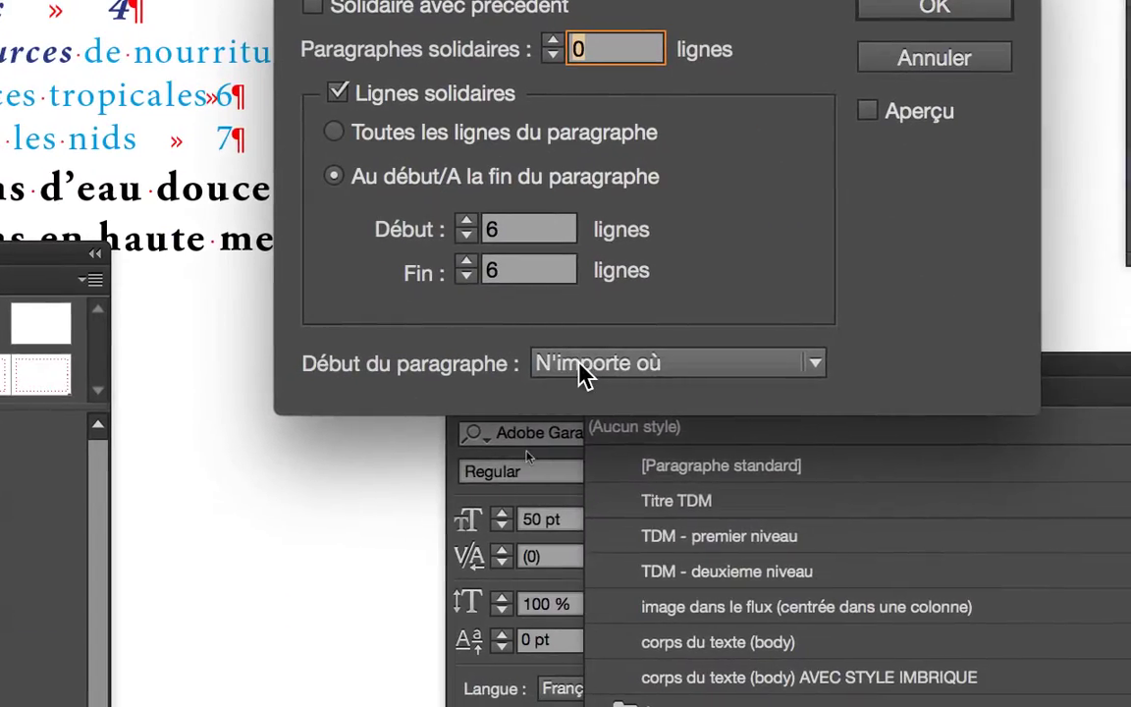
click(762, 496)
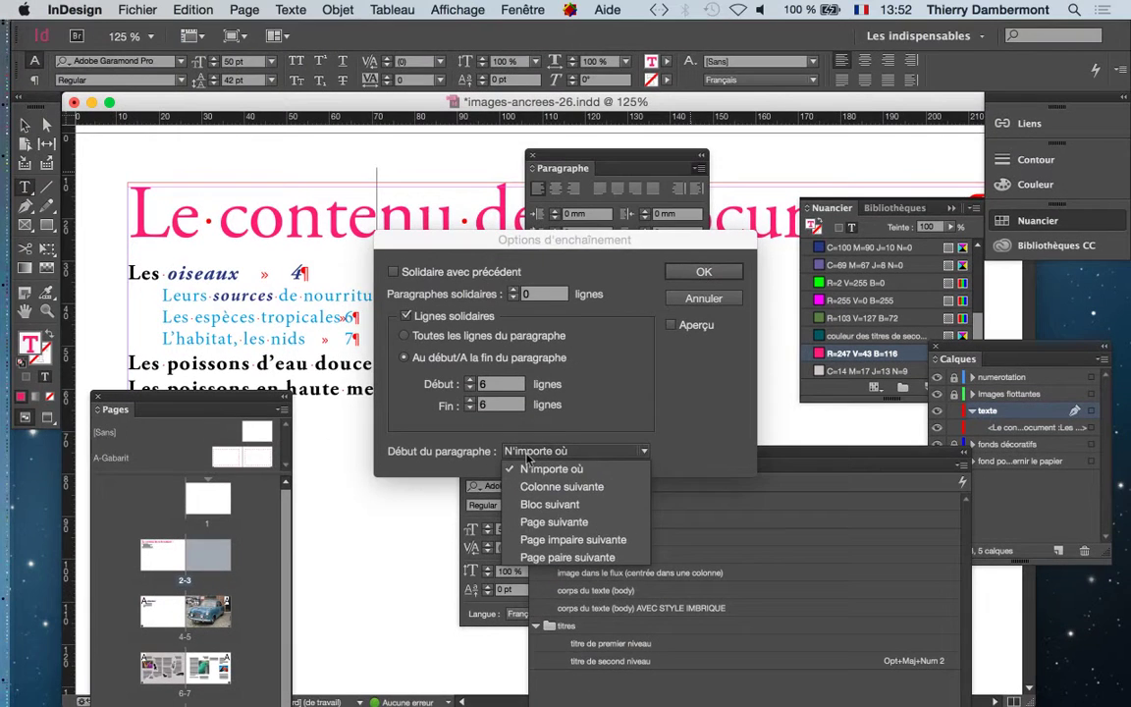
click(630, 396)
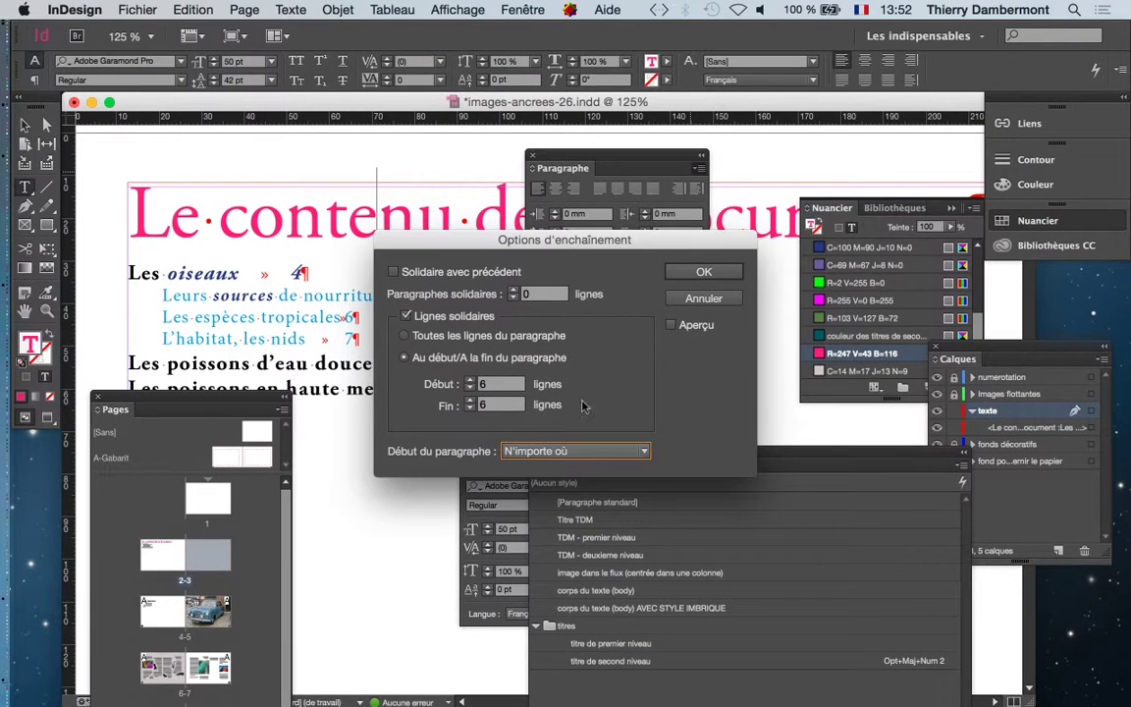
click(702, 273)
- Move the table of contents frame from page 2 to the margin area of page 3
key(super+minus)
key(super+minus)
key(super+minus)
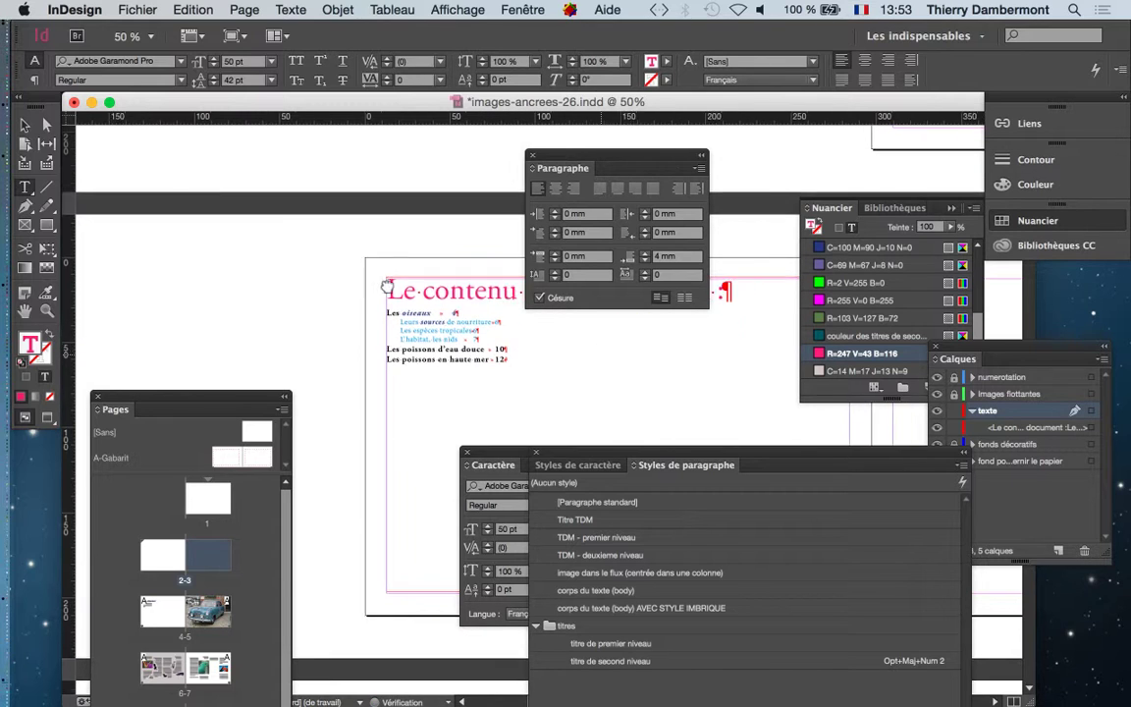
drag(601, 350, 341, 219)
drag(562, 155, 439, 332)
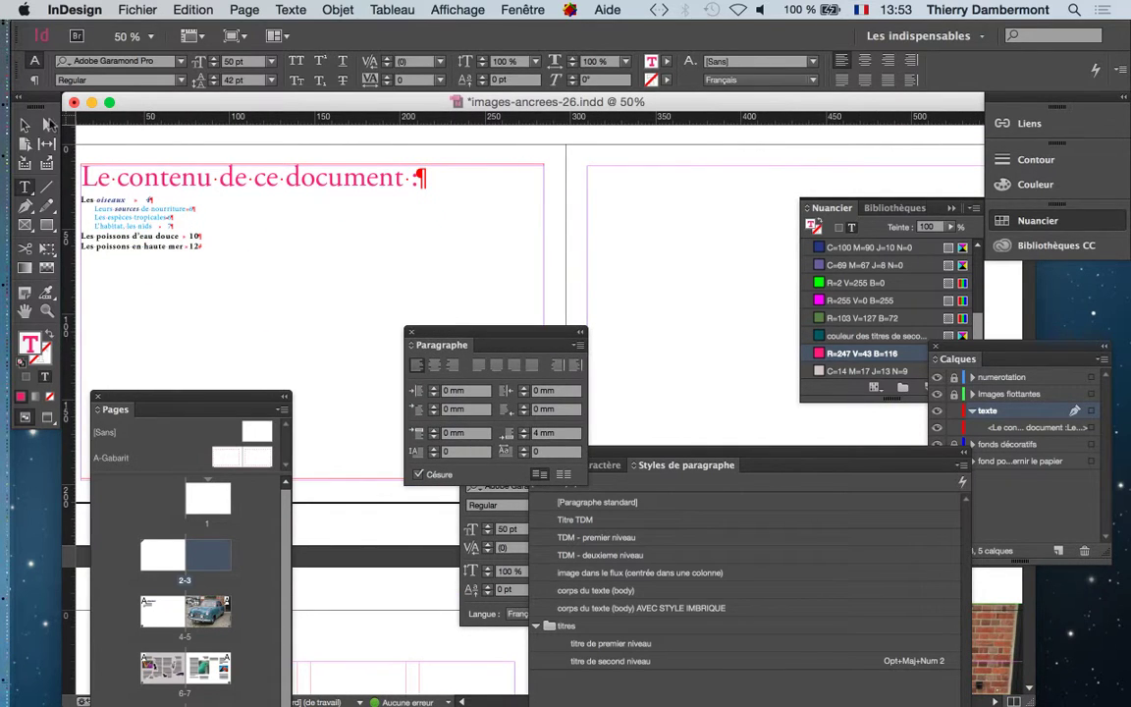
click(25, 125)
drag(116, 169, 628, 177)
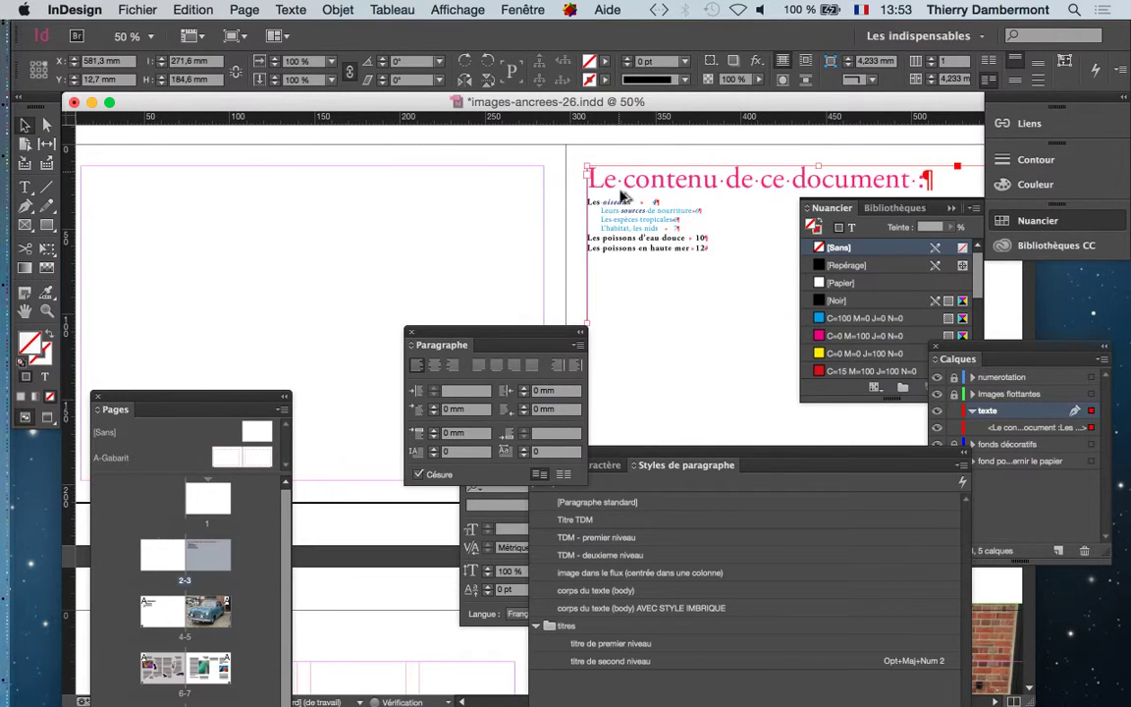
- Examine the table of contents entries and their page numbers up close on page 3
key(super+minus)
drag(444, 295, 135, 204)
drag(555, 334, 202, 219)
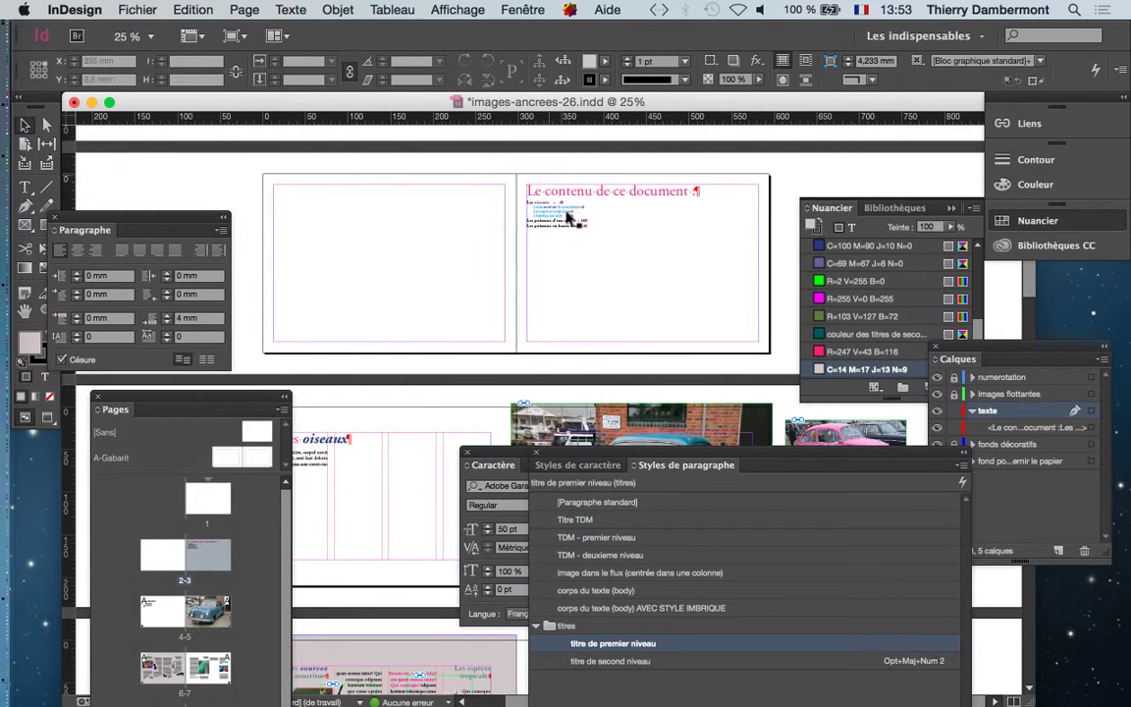
scroll(579, 218, up, 5)
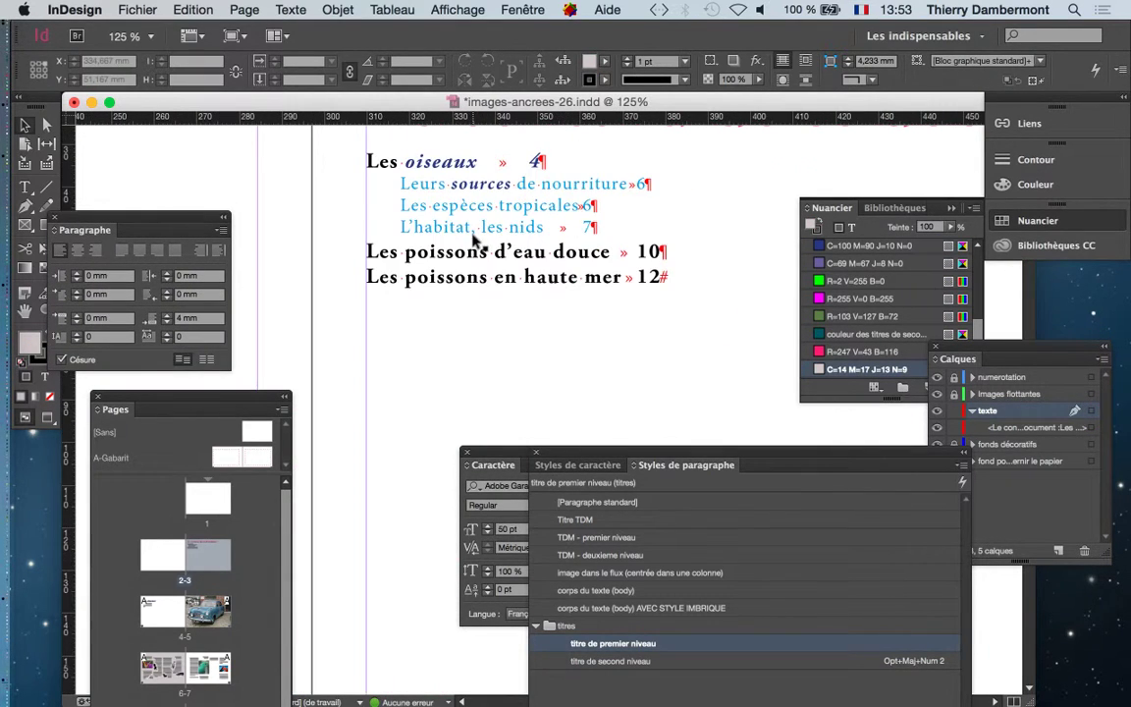
scroll(500, 234, up, 1)
scroll(505, 233, up, 1)
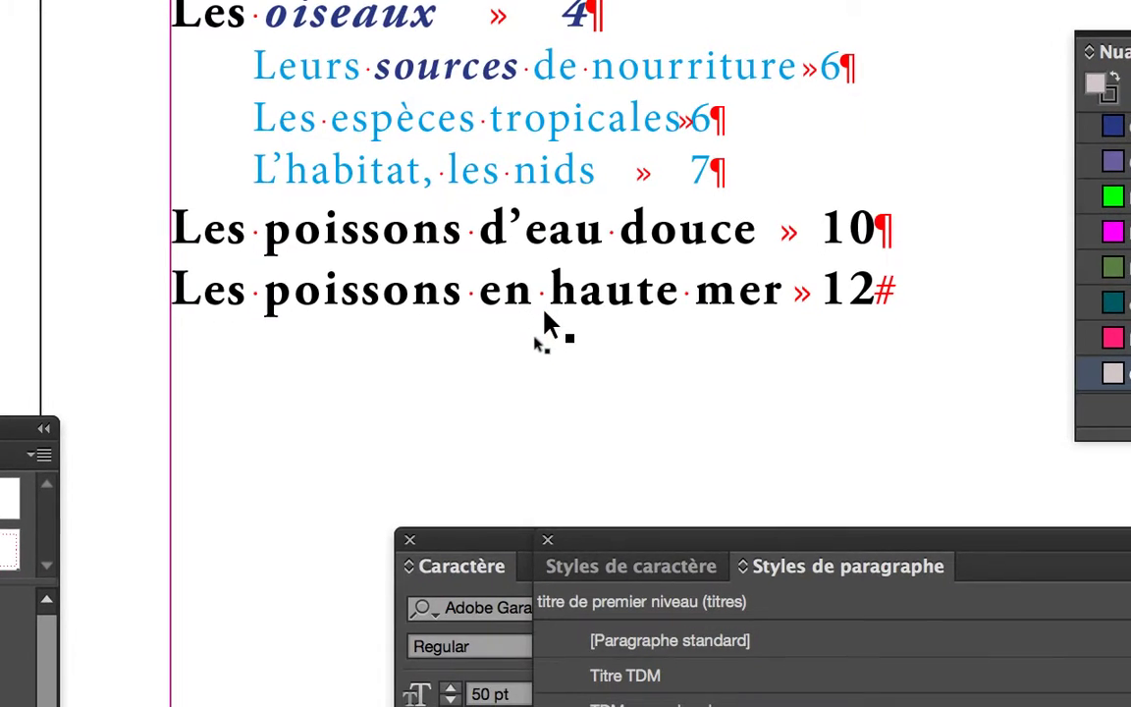
scroll(678, 333, down, 4)
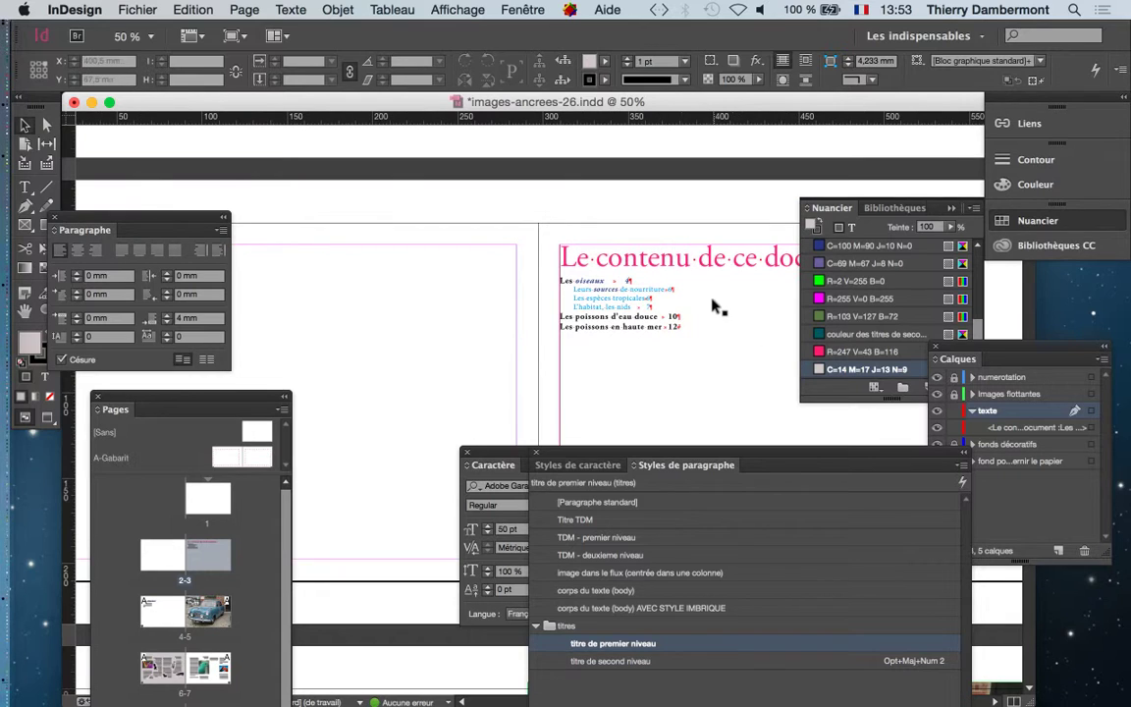
- Save the document under the new name images-ancrees-27.indd in the Dossier images-ancrees-24 folder
click(127, 8)
click(178, 173)
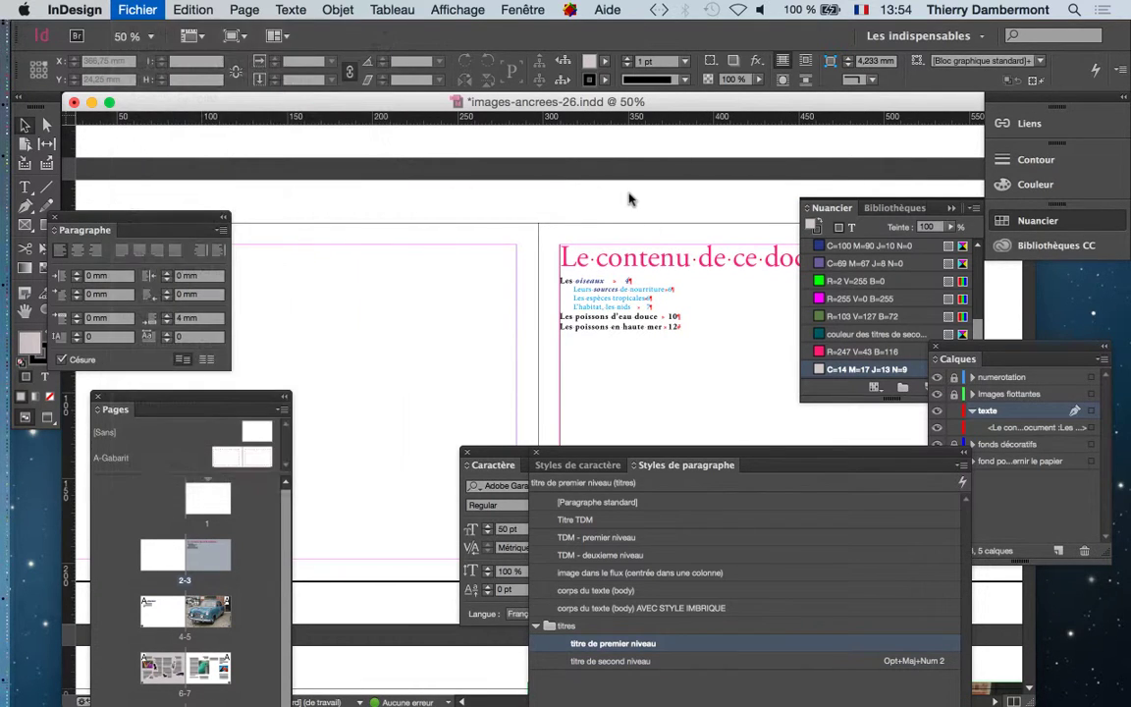
click(604, 90)
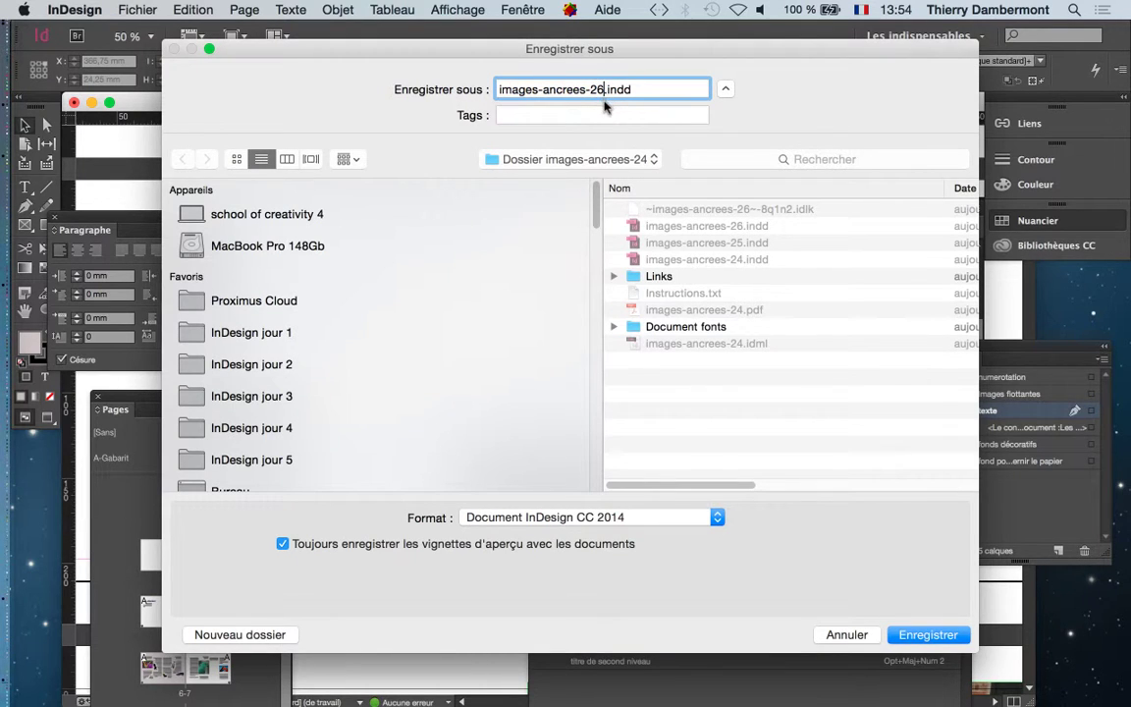
text(7)
key(Return)
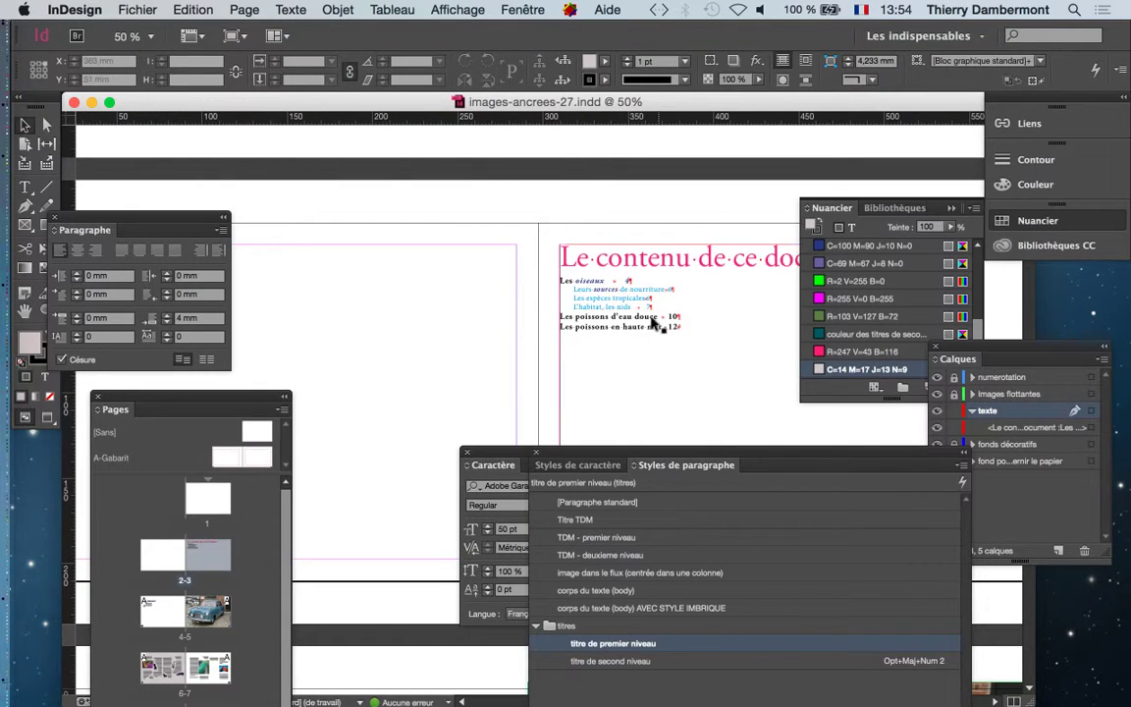
- Start an Adobe PDF (impression) export named images-ancrees-27.pdf in the InDesign jour 5 folder
key(super+minus)
click(138, 9)
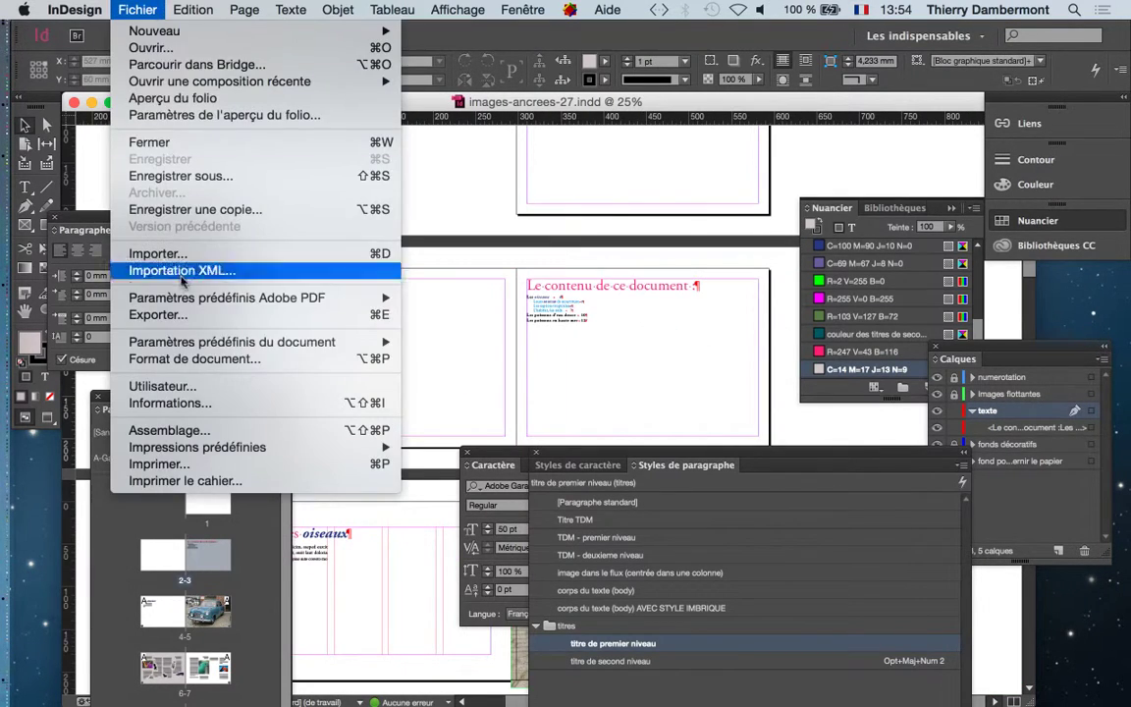
click(182, 286)
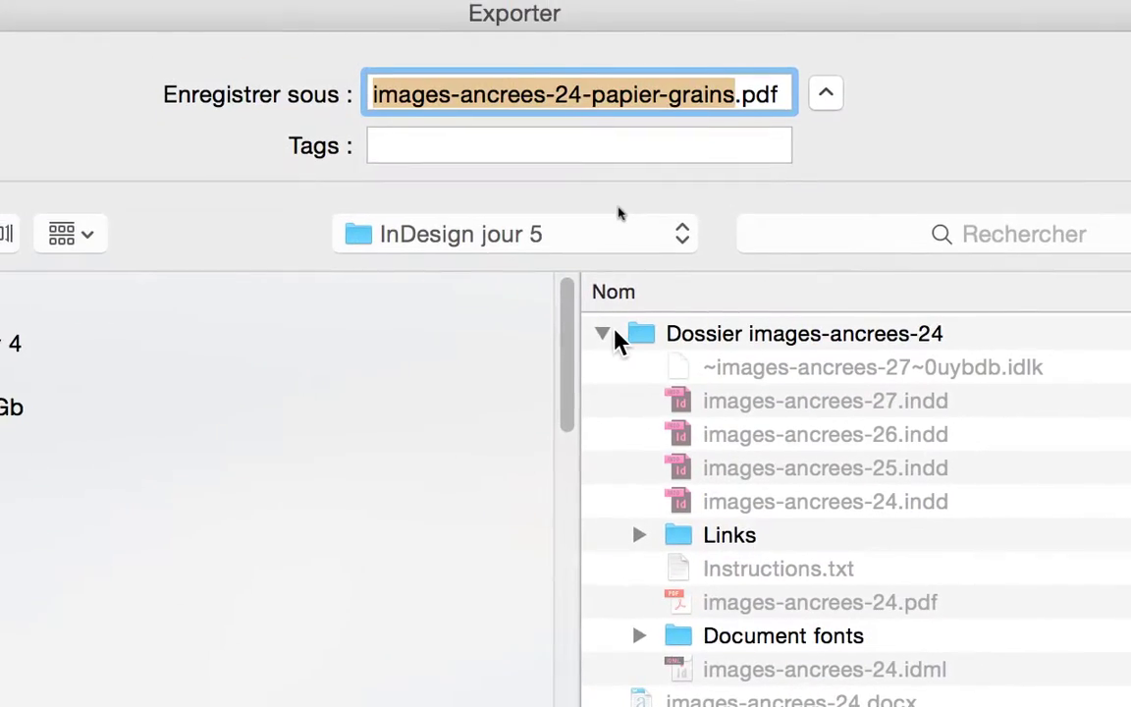
click(613, 334)
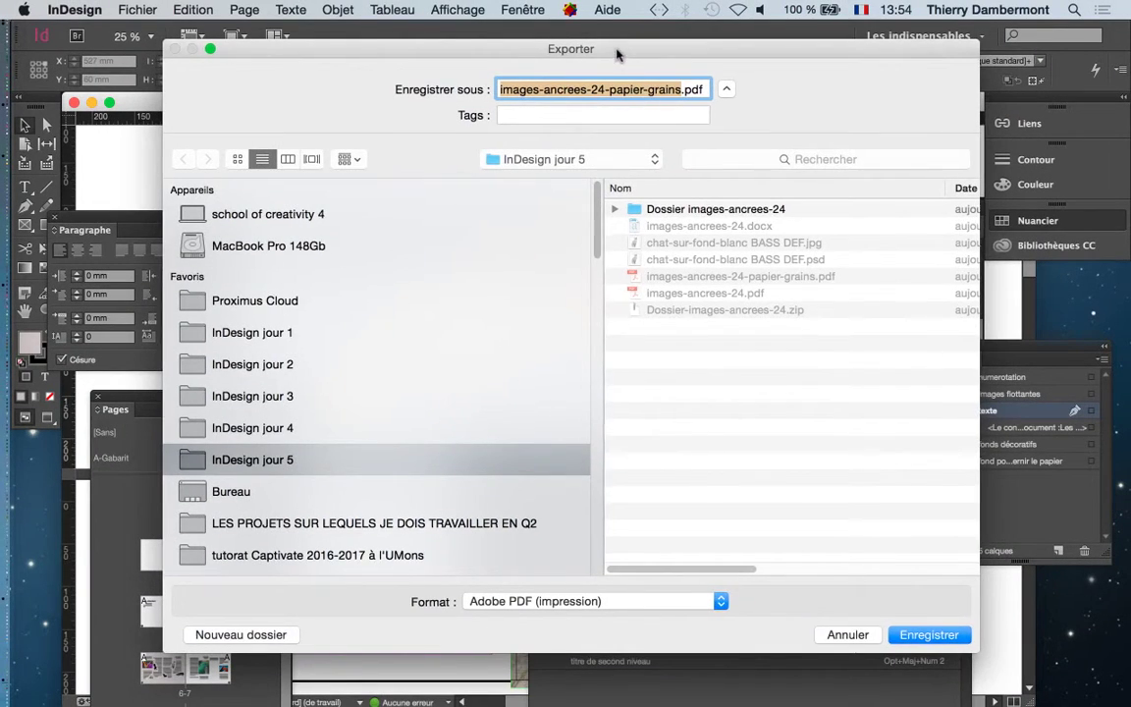
drag(614, 45, 564, 113)
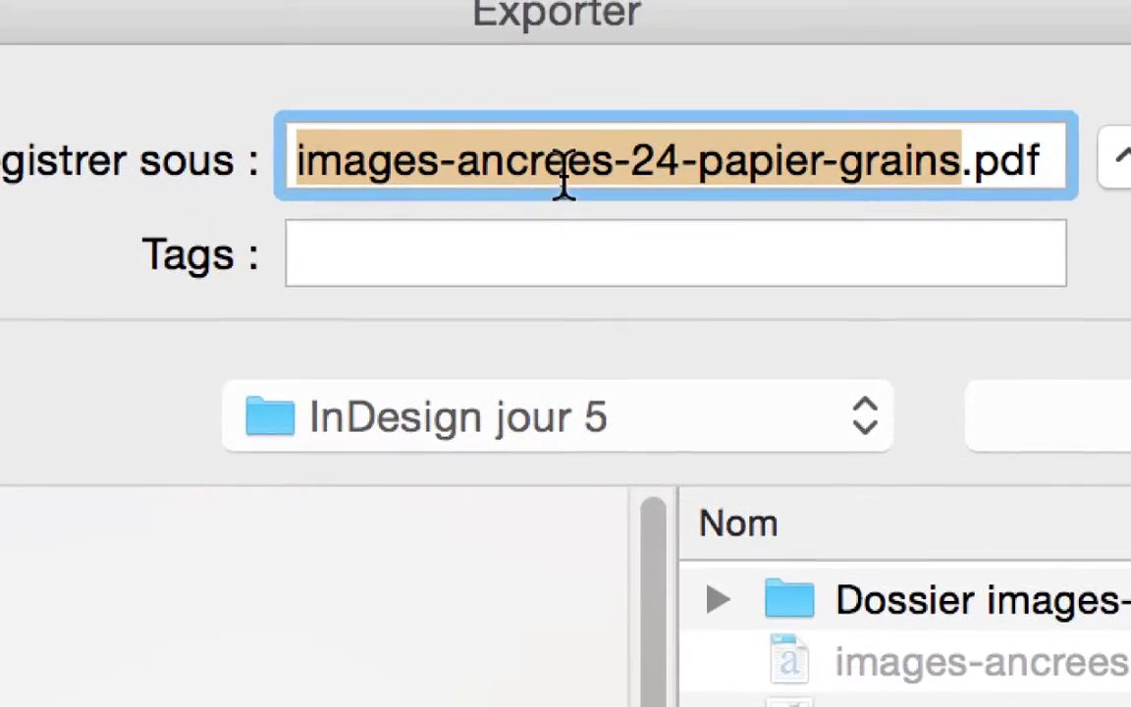
click(552, 406)
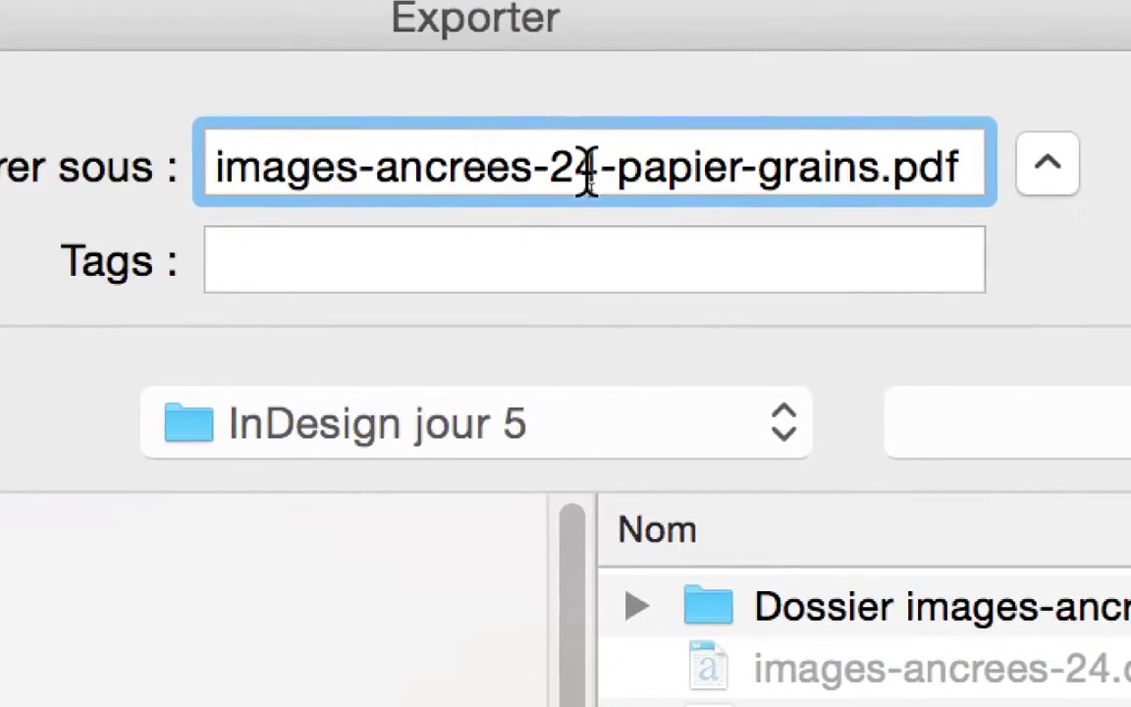
drag(582, 174, 867, 168)
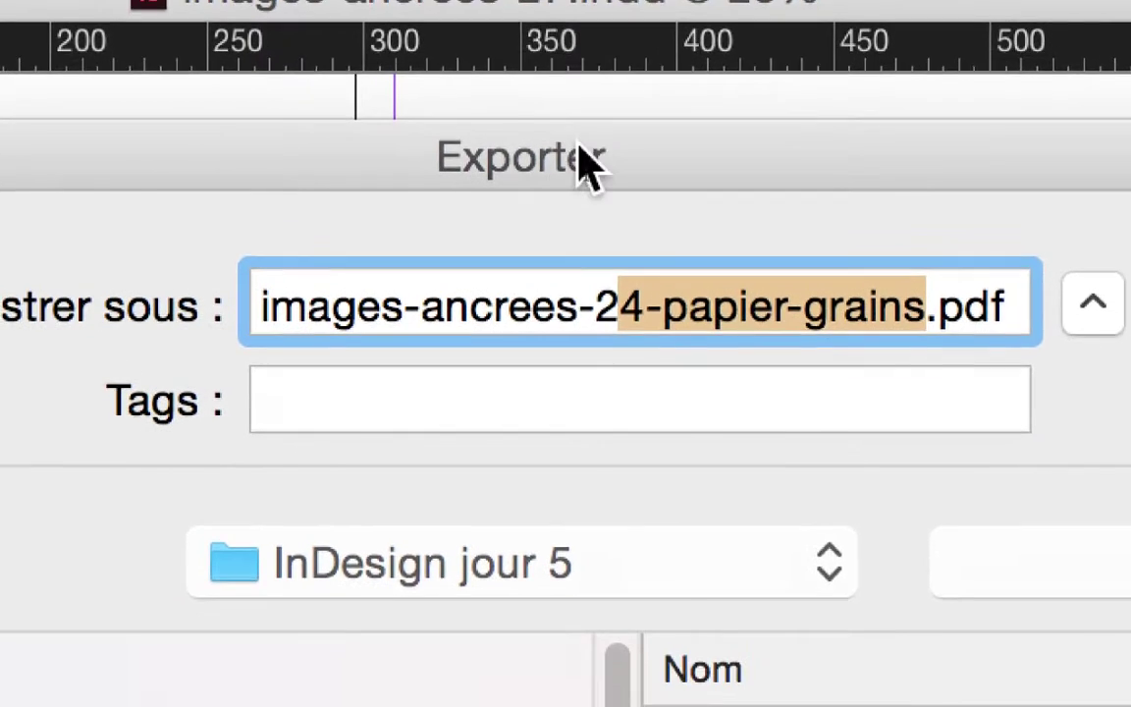
text(7)
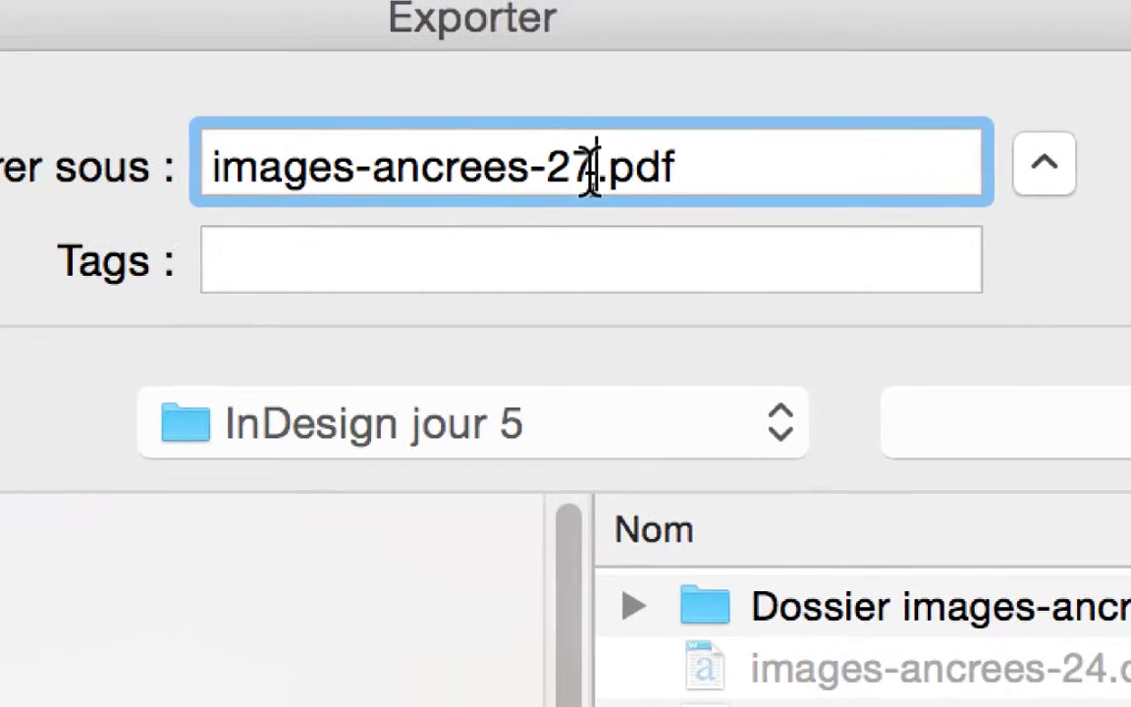
drag(602, 139, 584, 140)
click(679, 167)
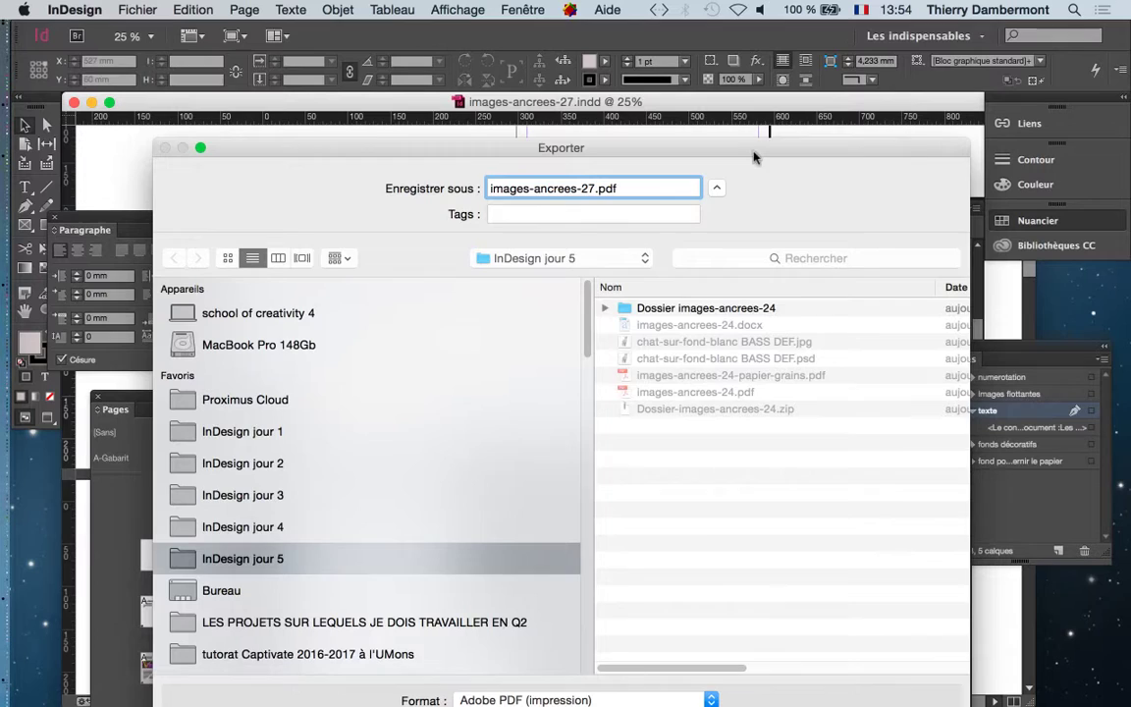
drag(755, 157, 723, 90)
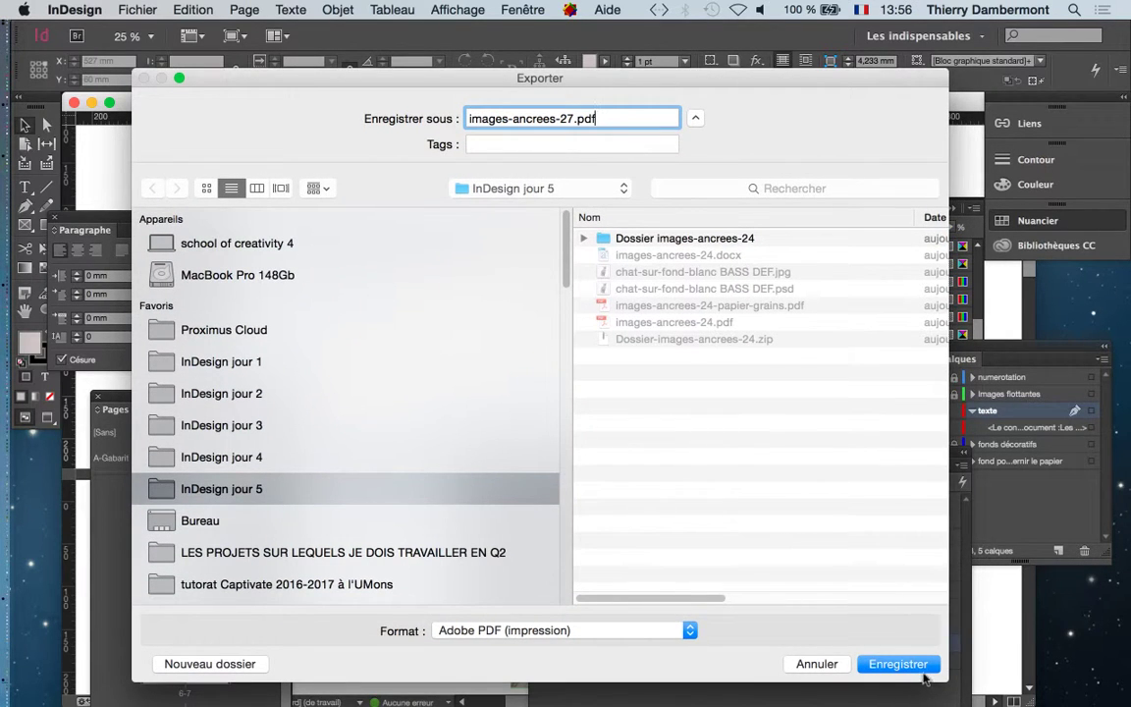
click(905, 665)
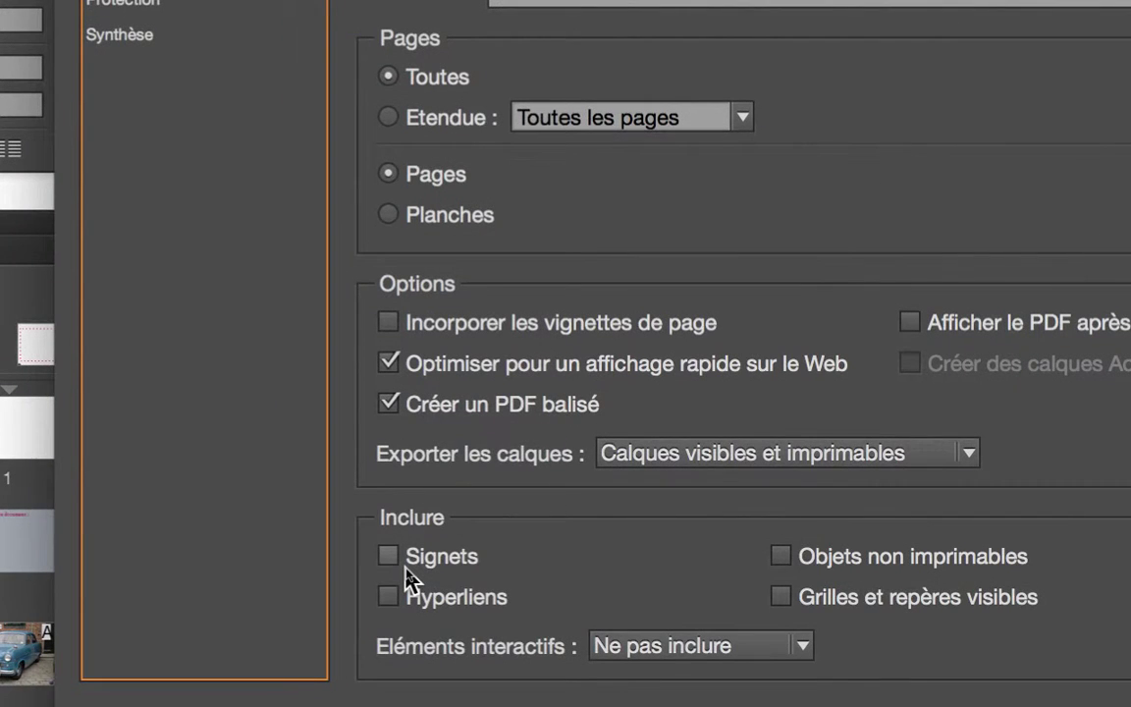
- Include Signets in the PDF export and turn off Tous les repères d'impression
click(399, 563)
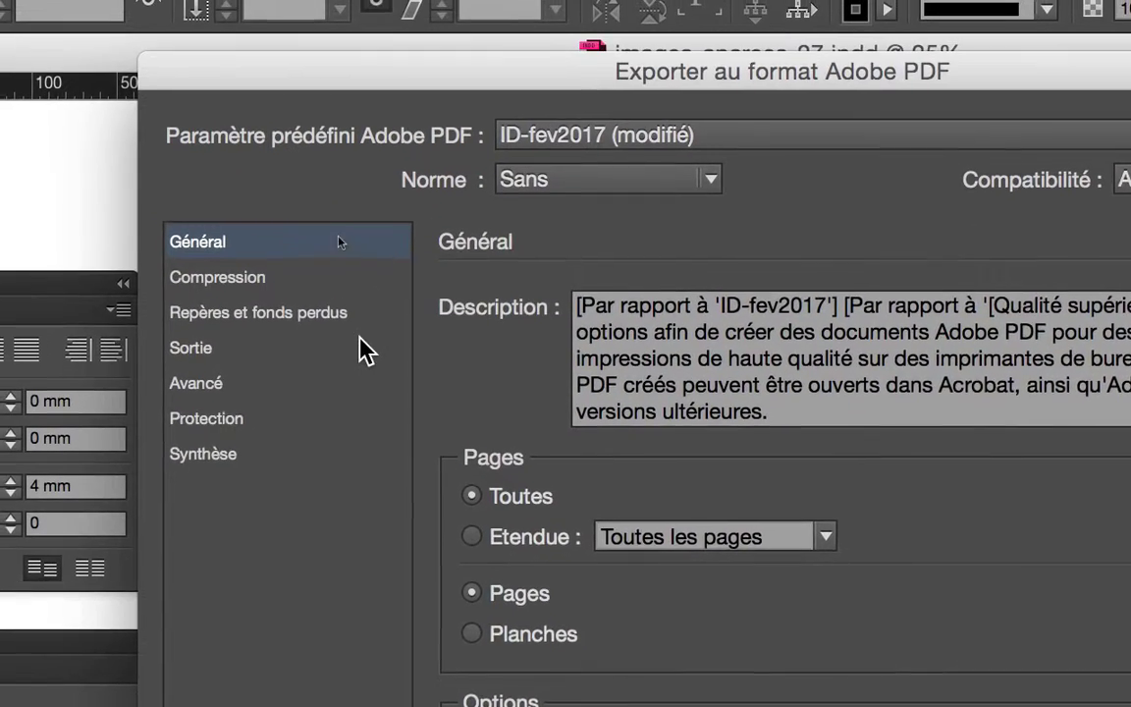
click(316, 247)
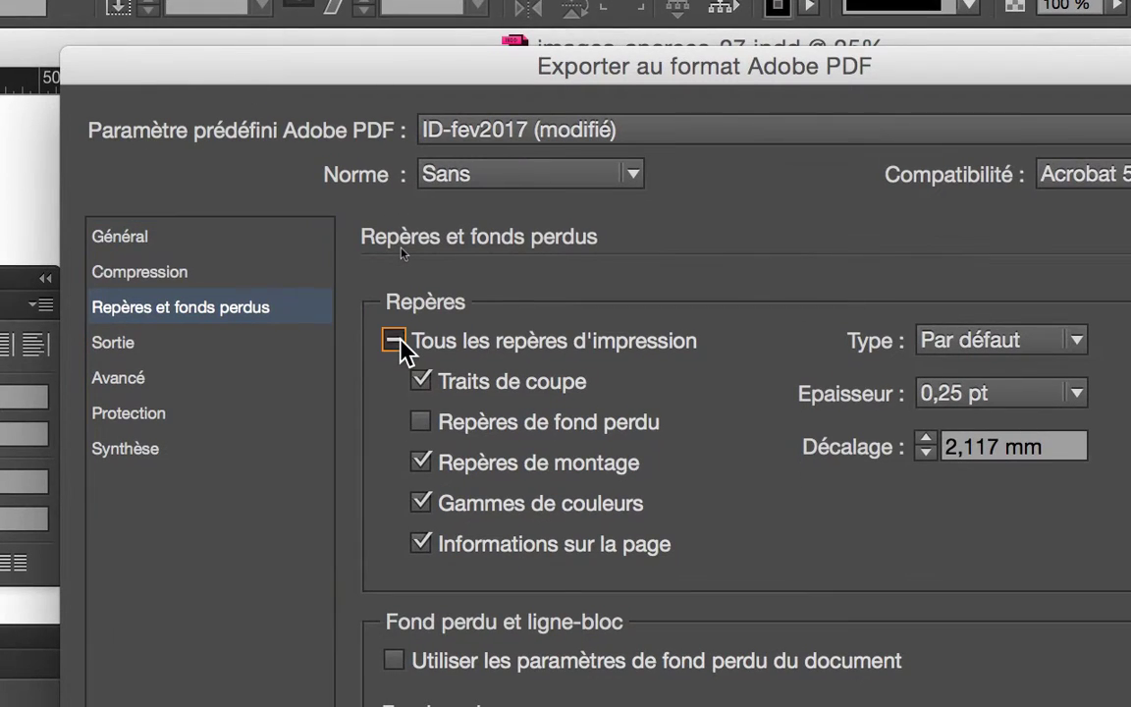
click(395, 341)
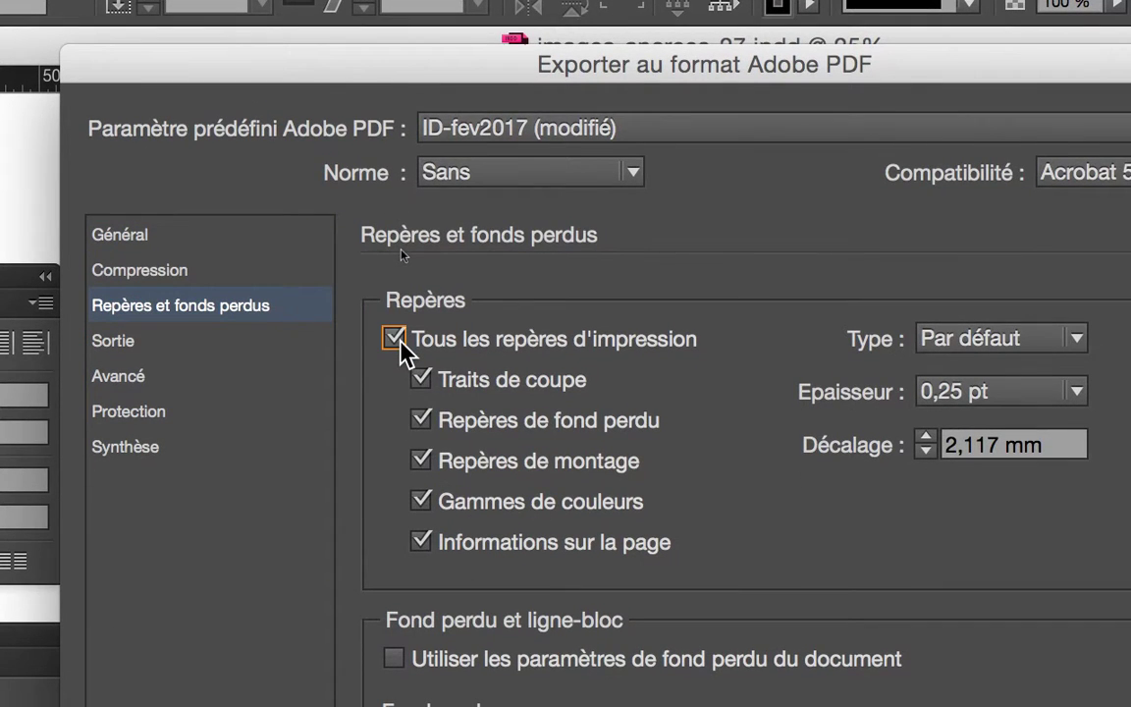
click(394, 341)
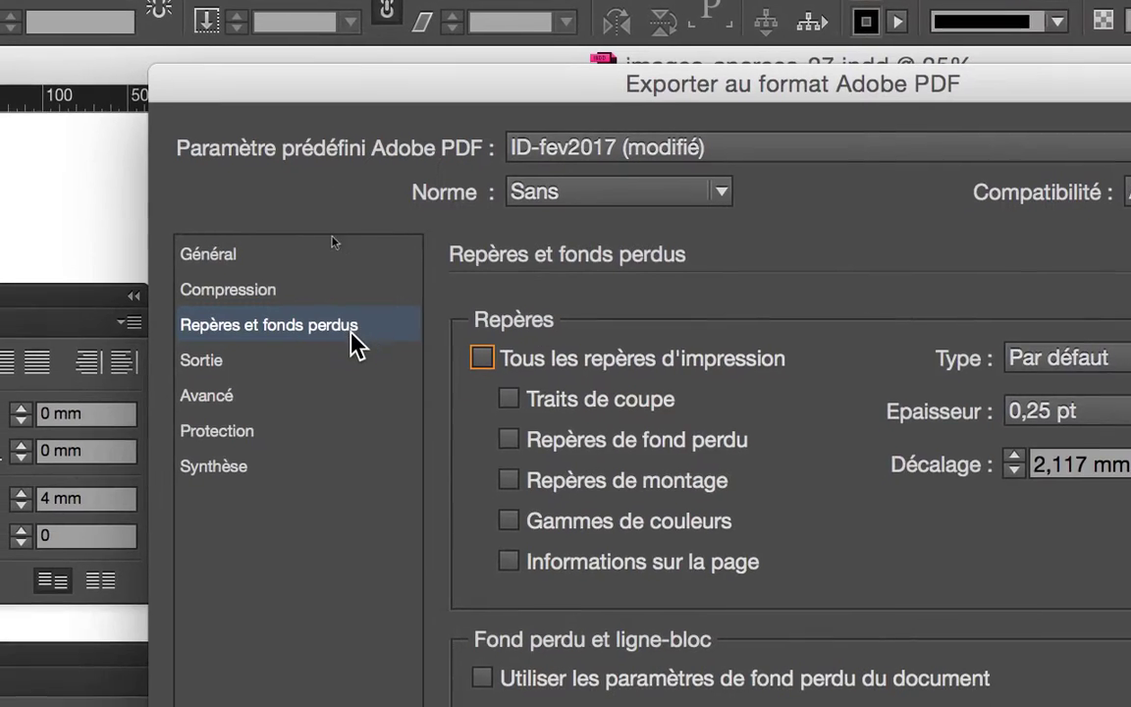
- Set the PDF export's output colour conversion to Convertir vers la destination
click(267, 341)
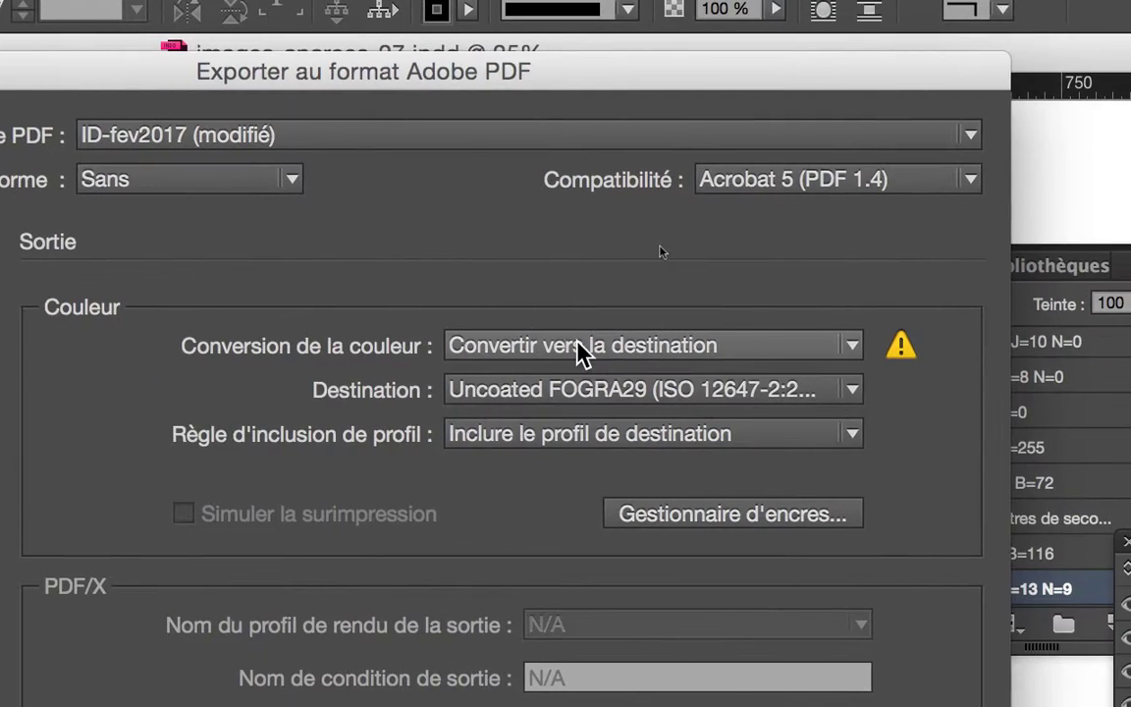
click(1006, 353)
click(586, 363)
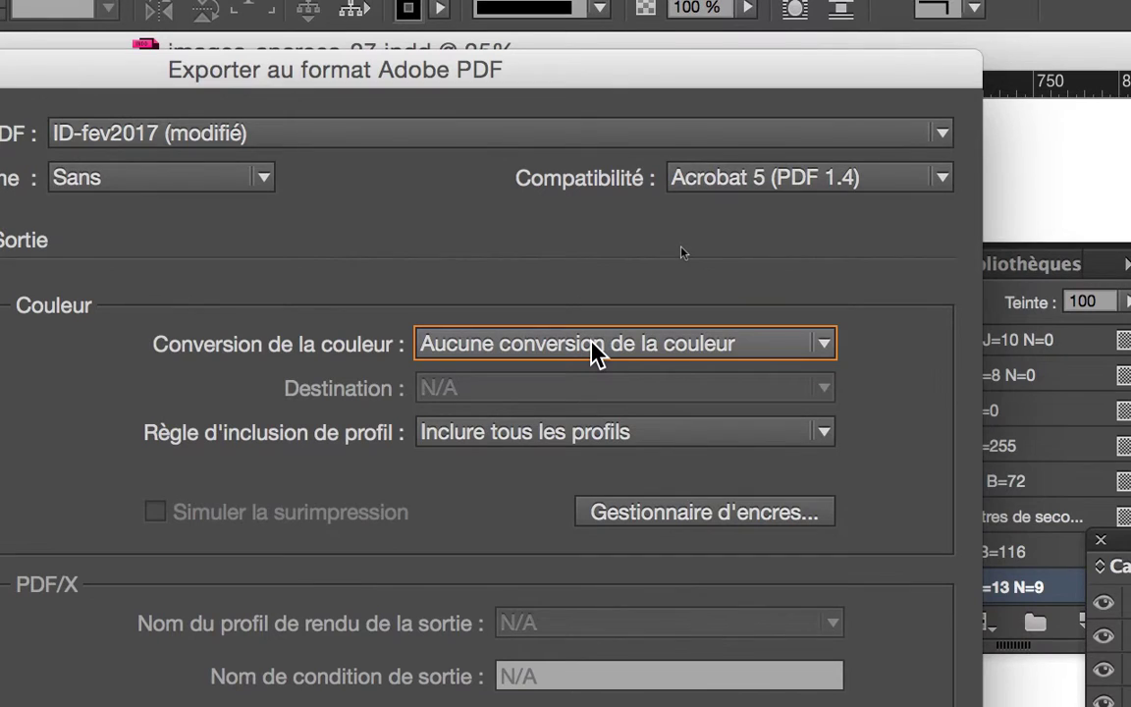
click(595, 353)
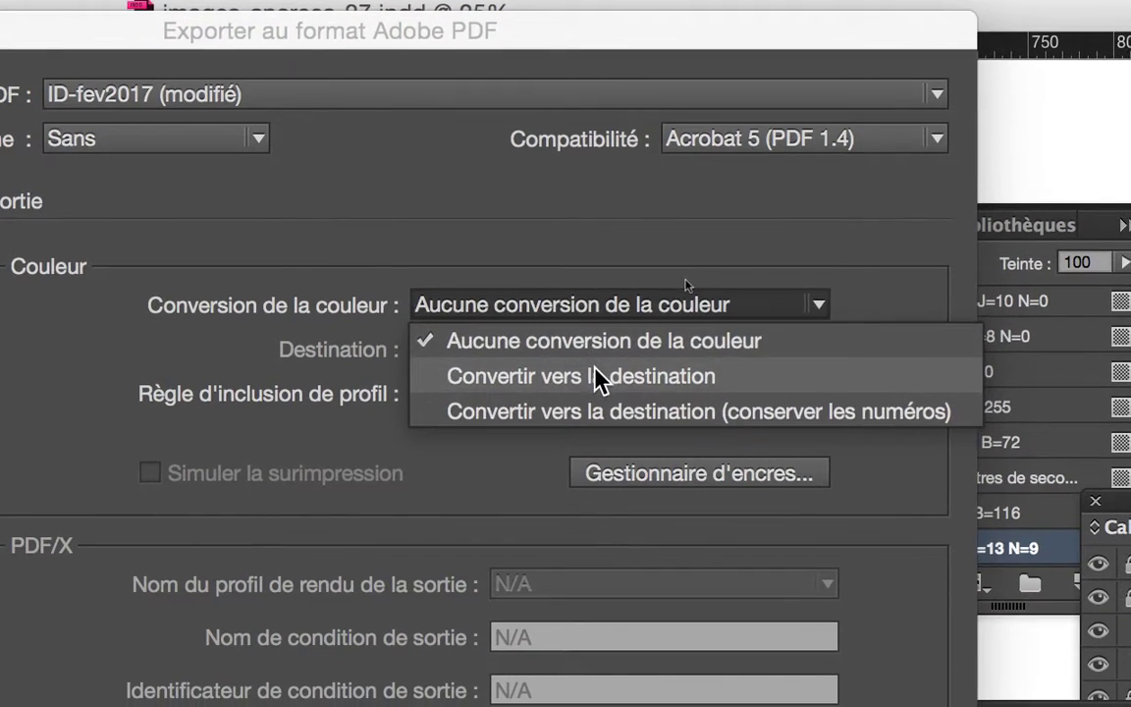
click(598, 378)
- Choose sRGB IEC61966-2.1 as the destination colour profile for the PDF output
click(594, 354)
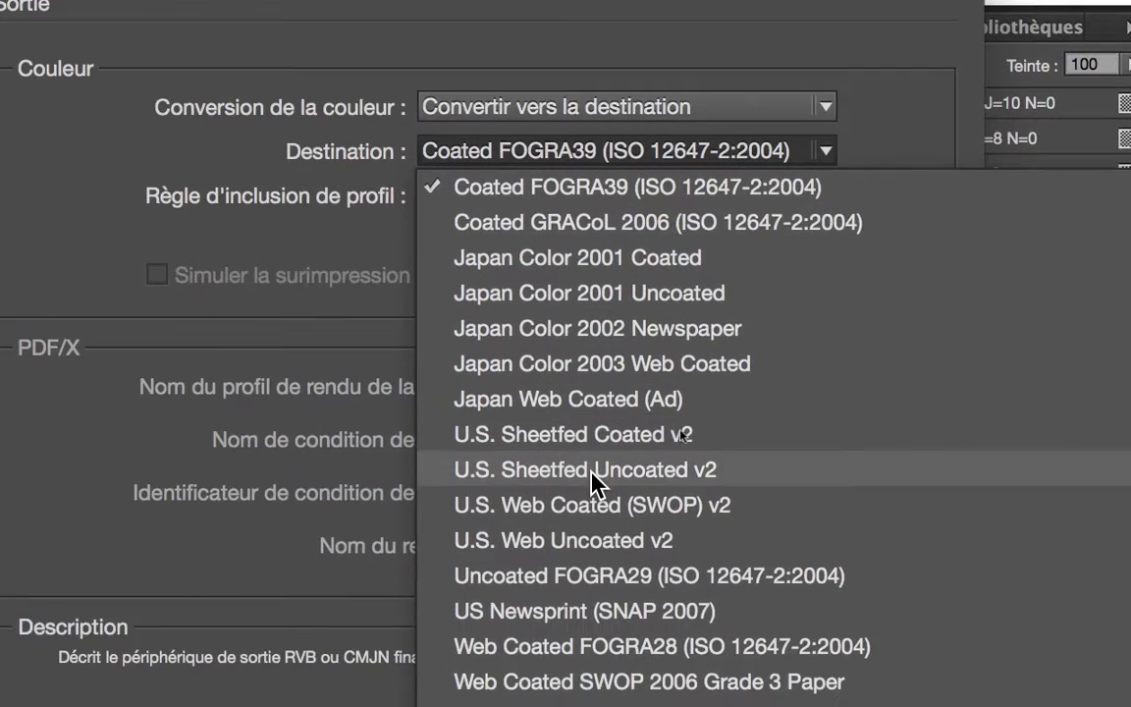
scroll(455, 461, up, 5)
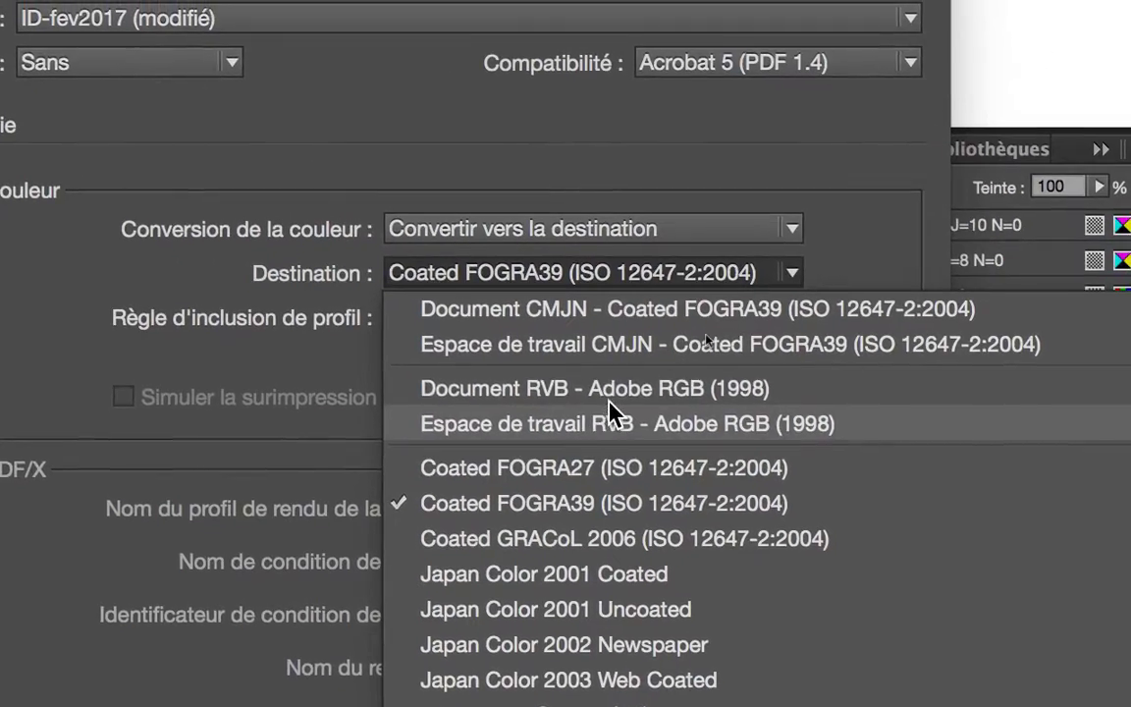
scroll(628, 484, down, 10)
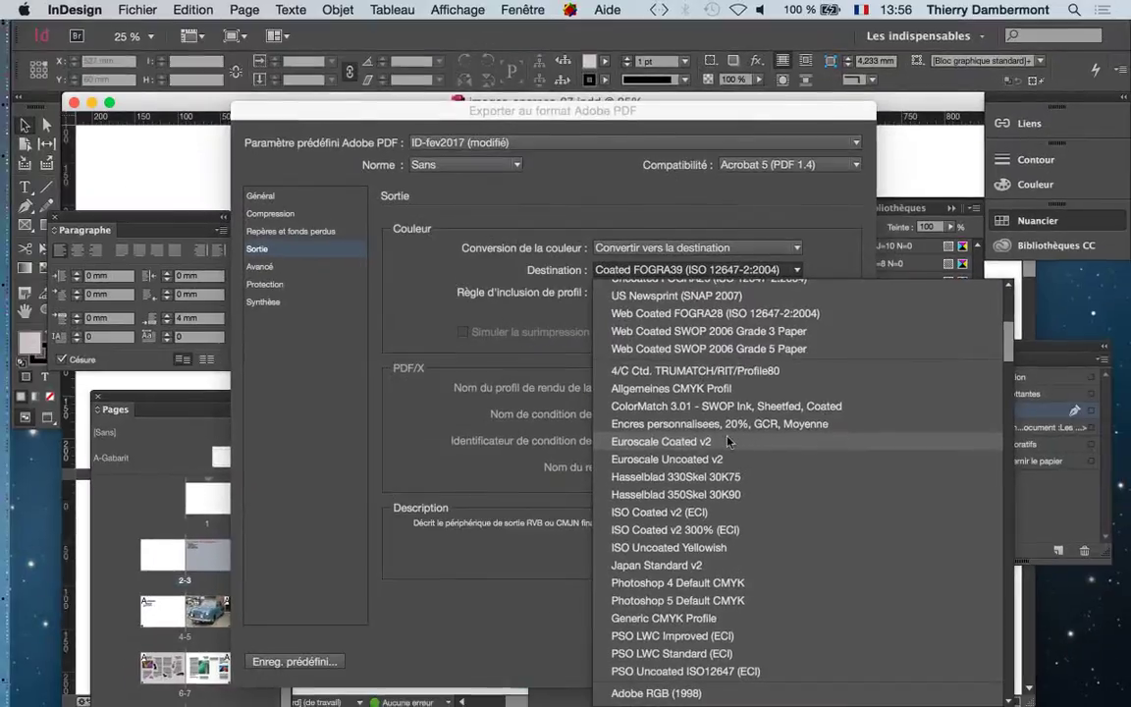
scroll(722, 447, down, 3)
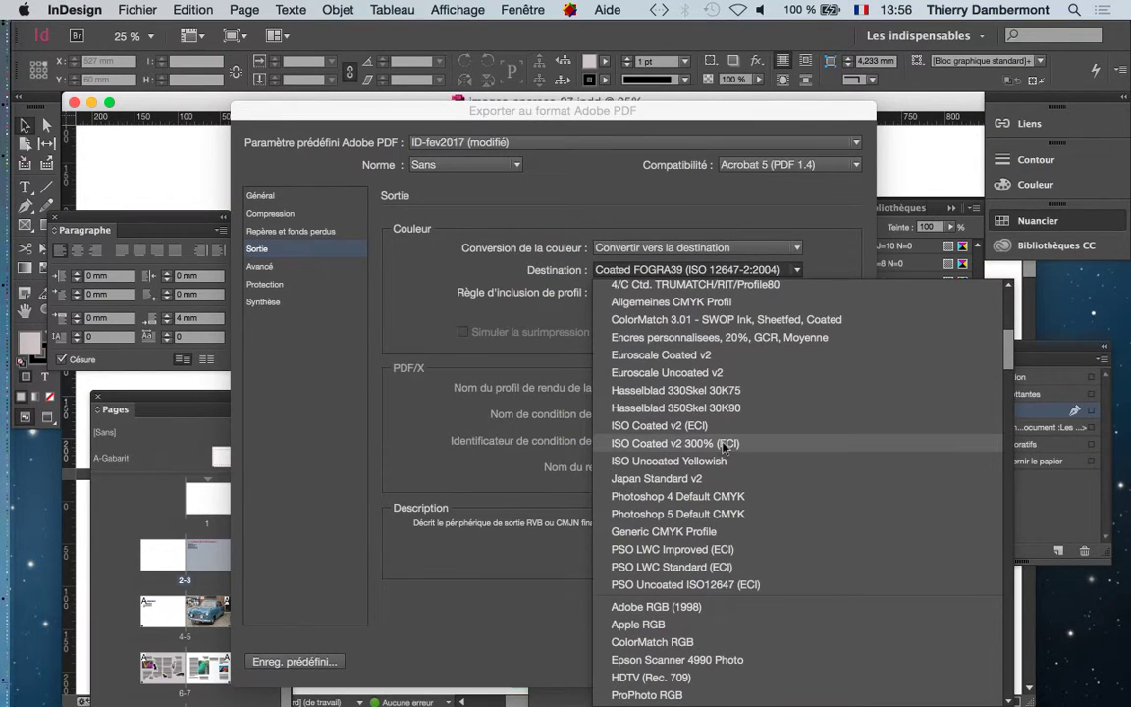
scroll(724, 451, down, 2)
scroll(723, 449, down, 4)
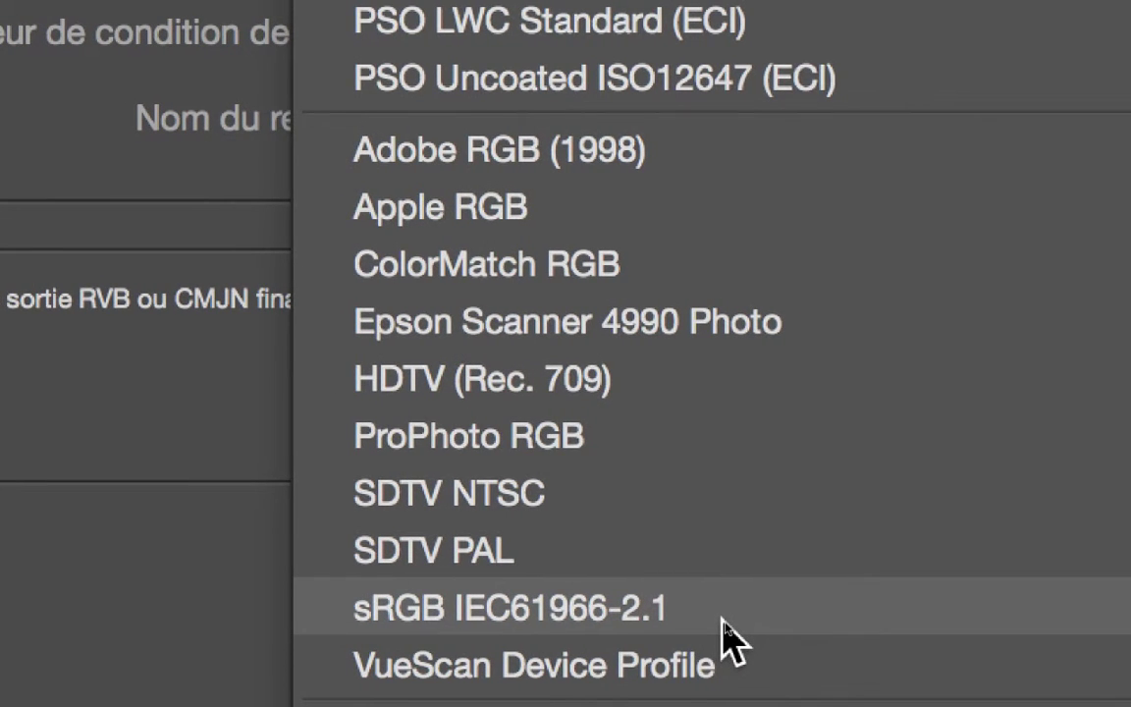
click(725, 621)
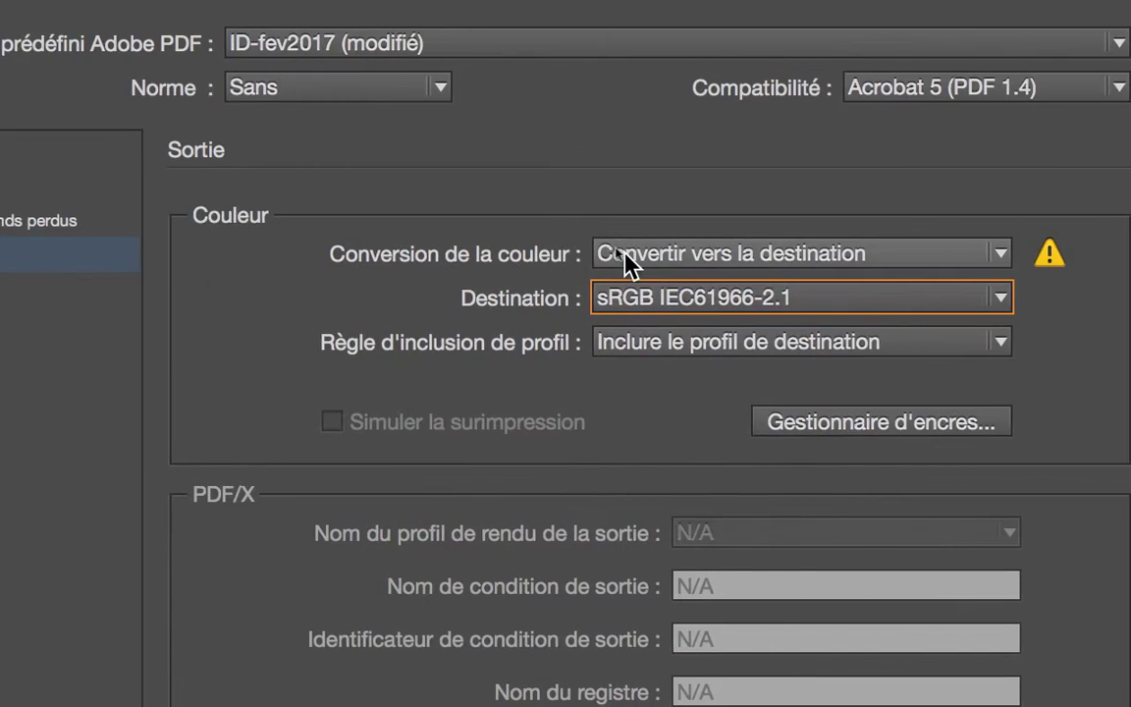
click(626, 253)
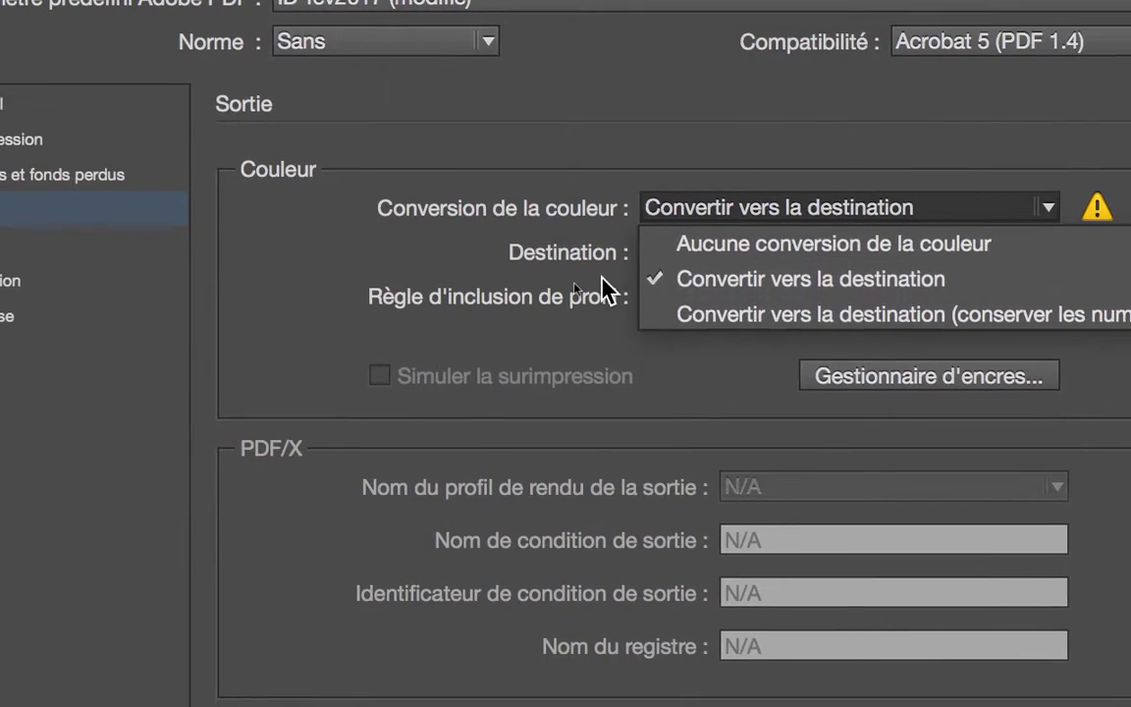
click(602, 288)
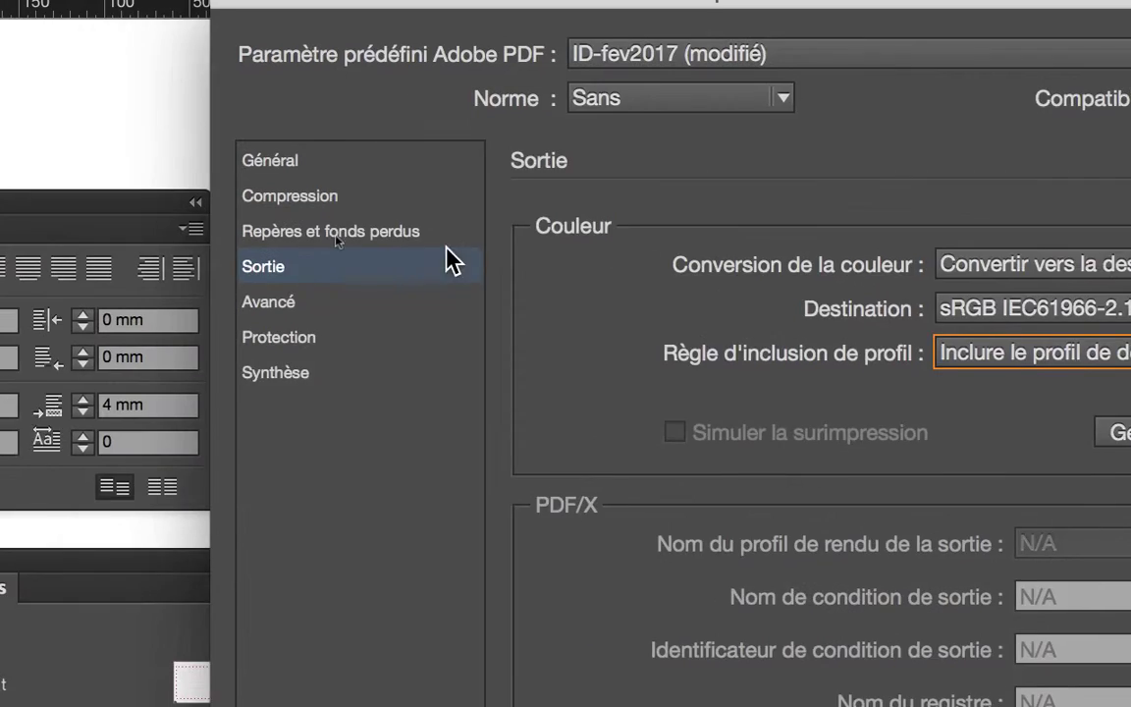
- Set the PDF's bleed (Fond perdu) to 0 mm on all sides
click(49, 192)
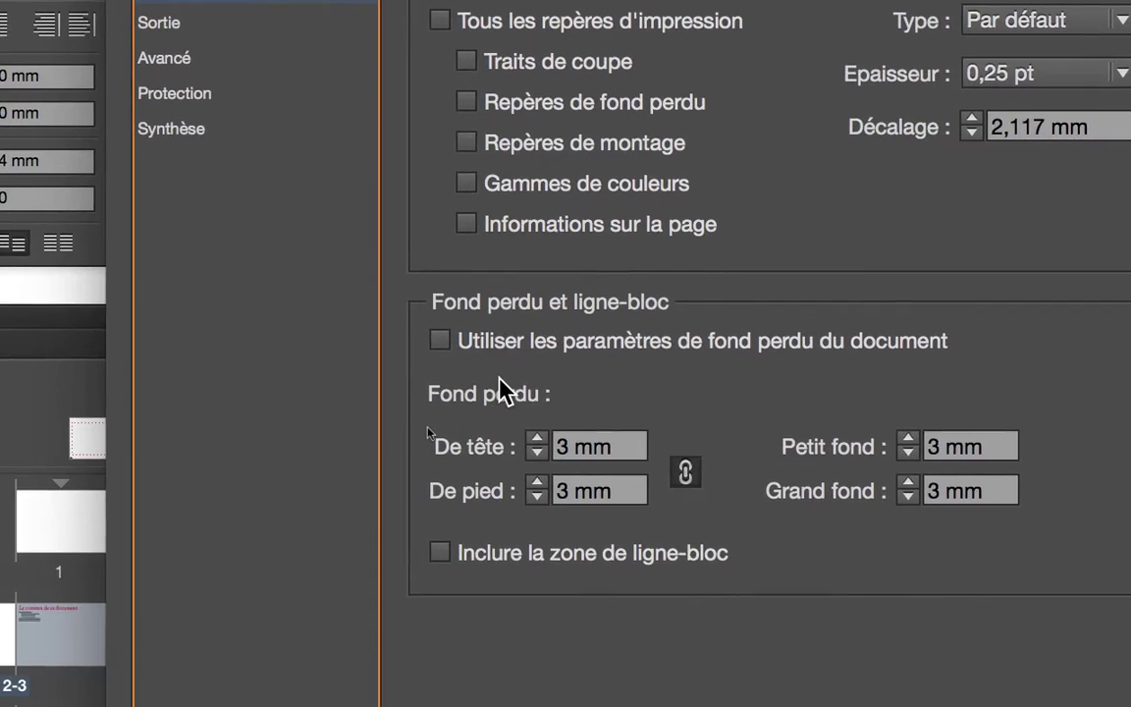
click(536, 454)
click(537, 454)
click(536, 455)
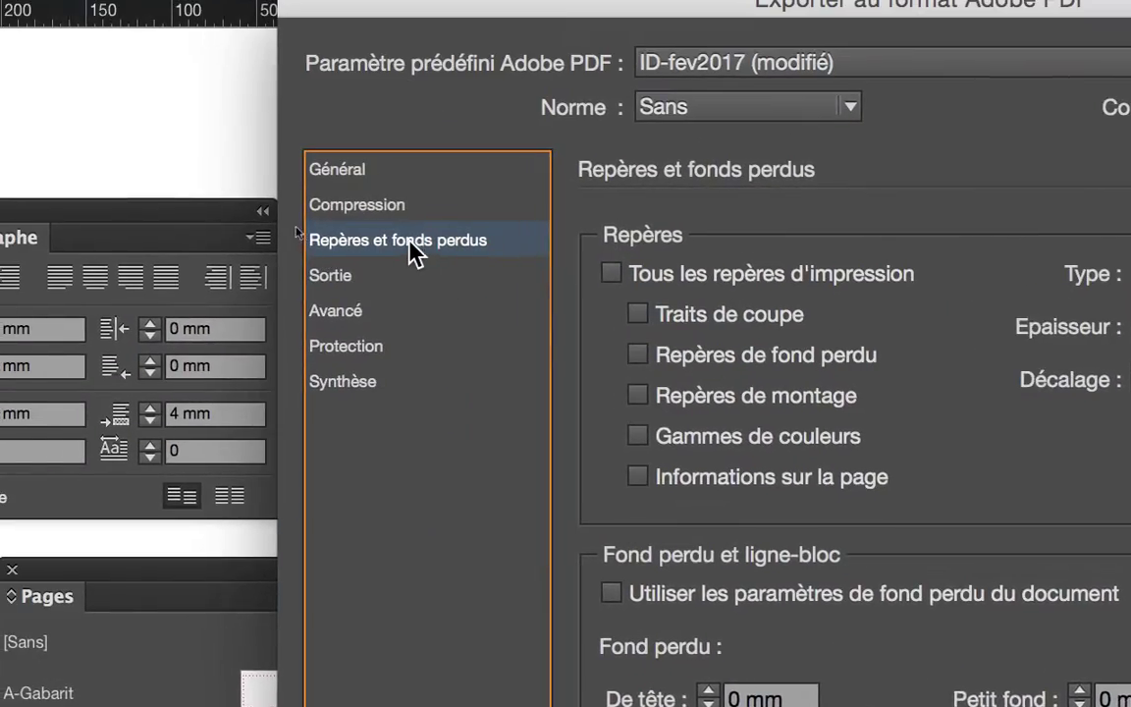
- Downsample colour images to 144 pixels per inch for images above 144 pixels per inch
click(408, 208)
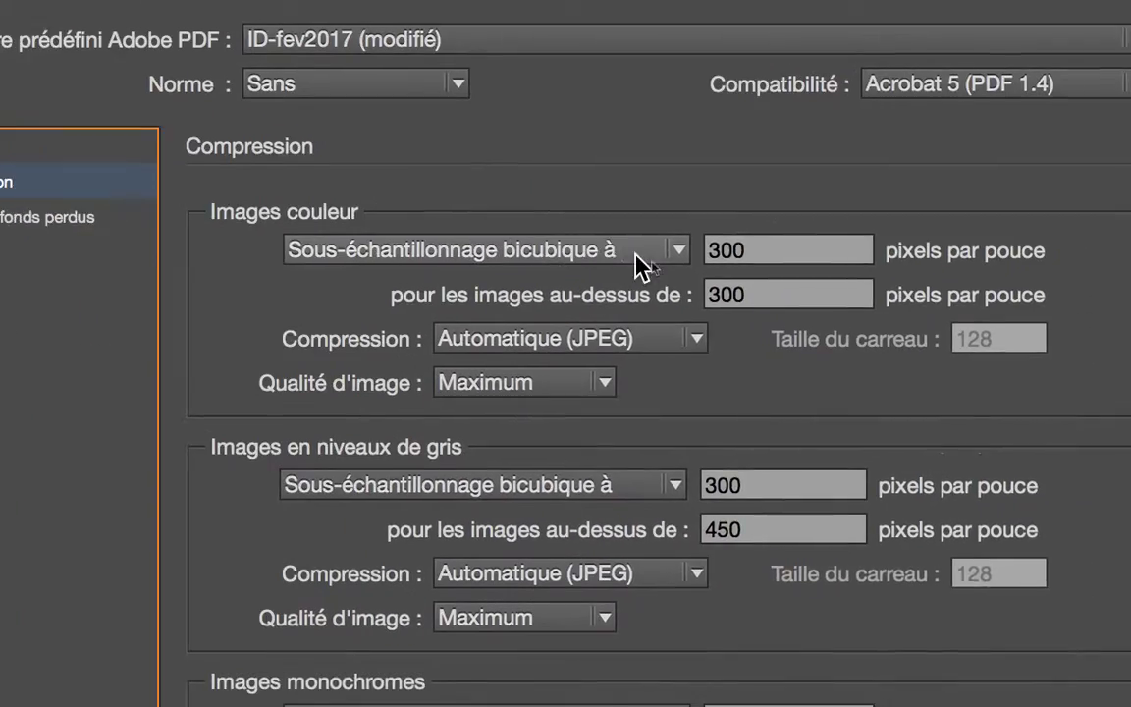
double_click(727, 295)
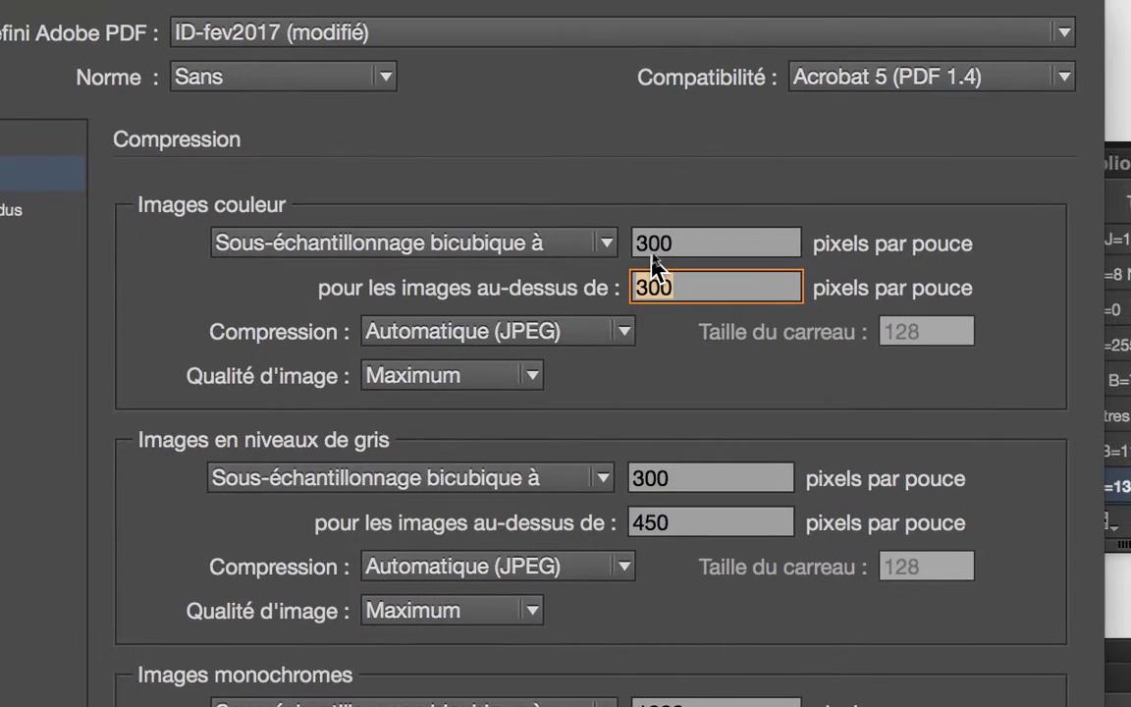
double_click(653, 253)
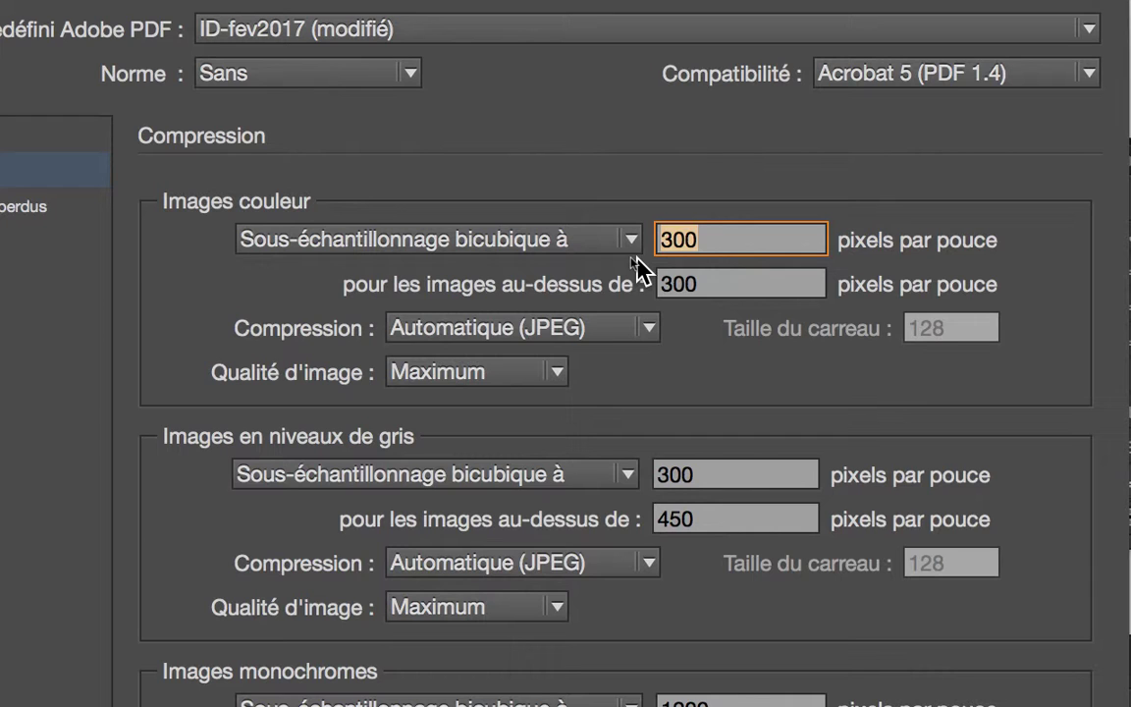
text(144)
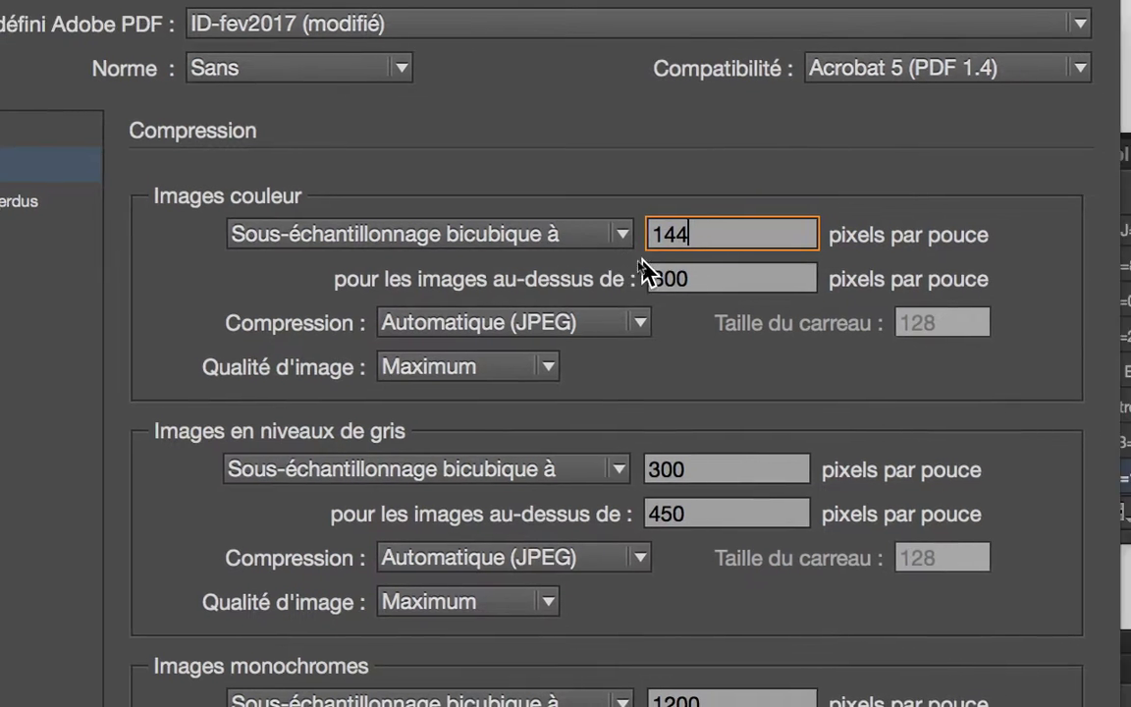
double_click(688, 284)
text(144)
drag(700, 284, 651, 284)
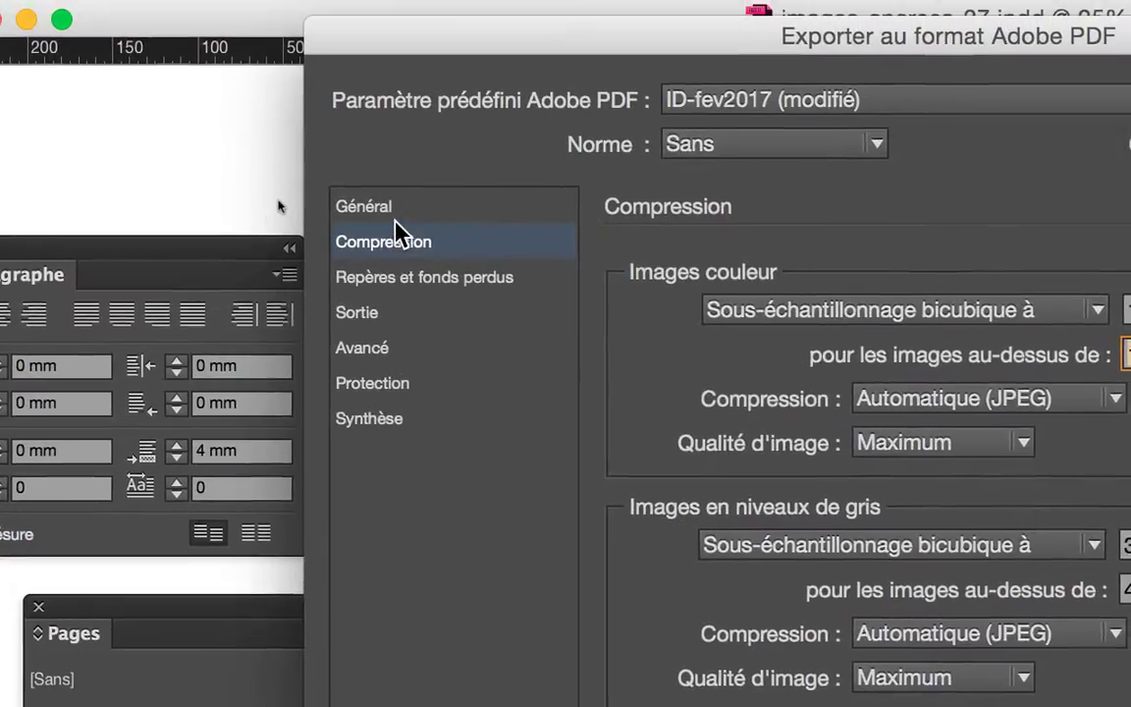
- Review the export's general, compression, marks and bleed, output, security and summary settings
click(422, 209)
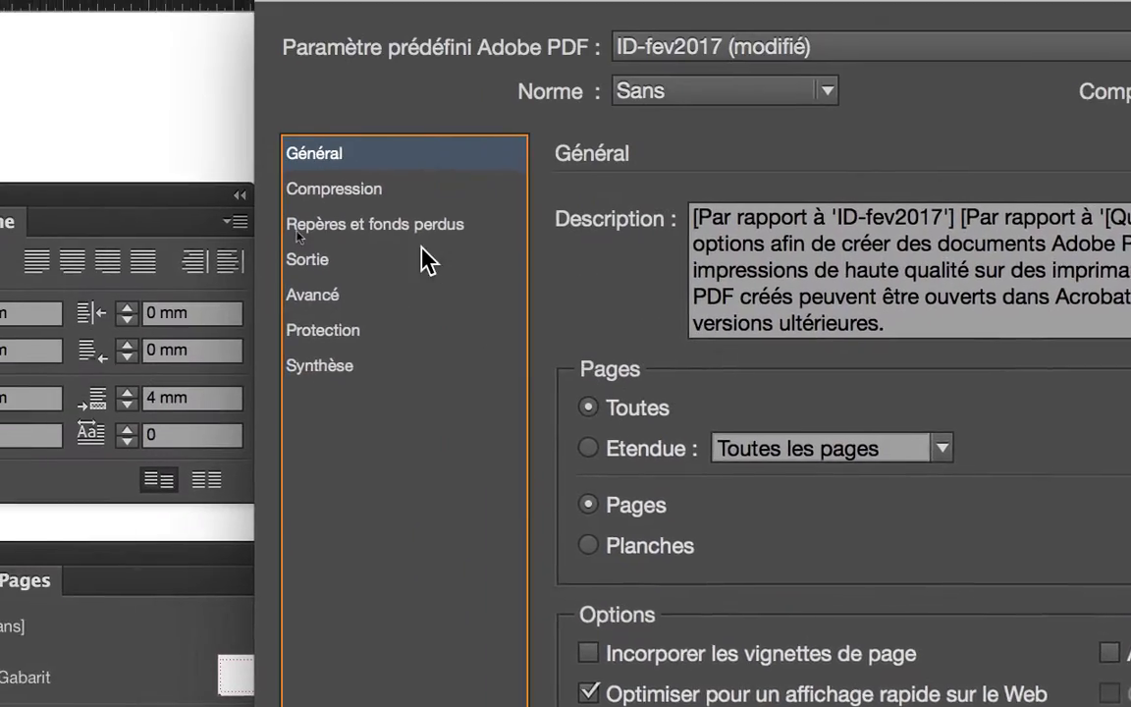
click(232, 18)
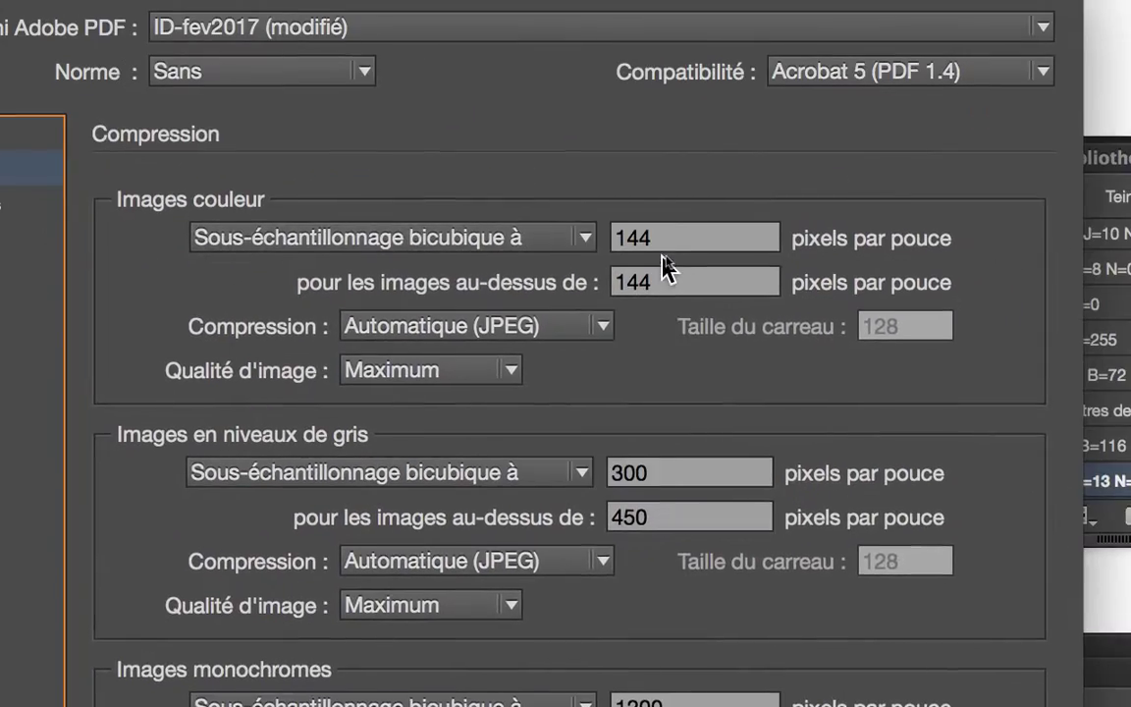
double_click(1120, 292)
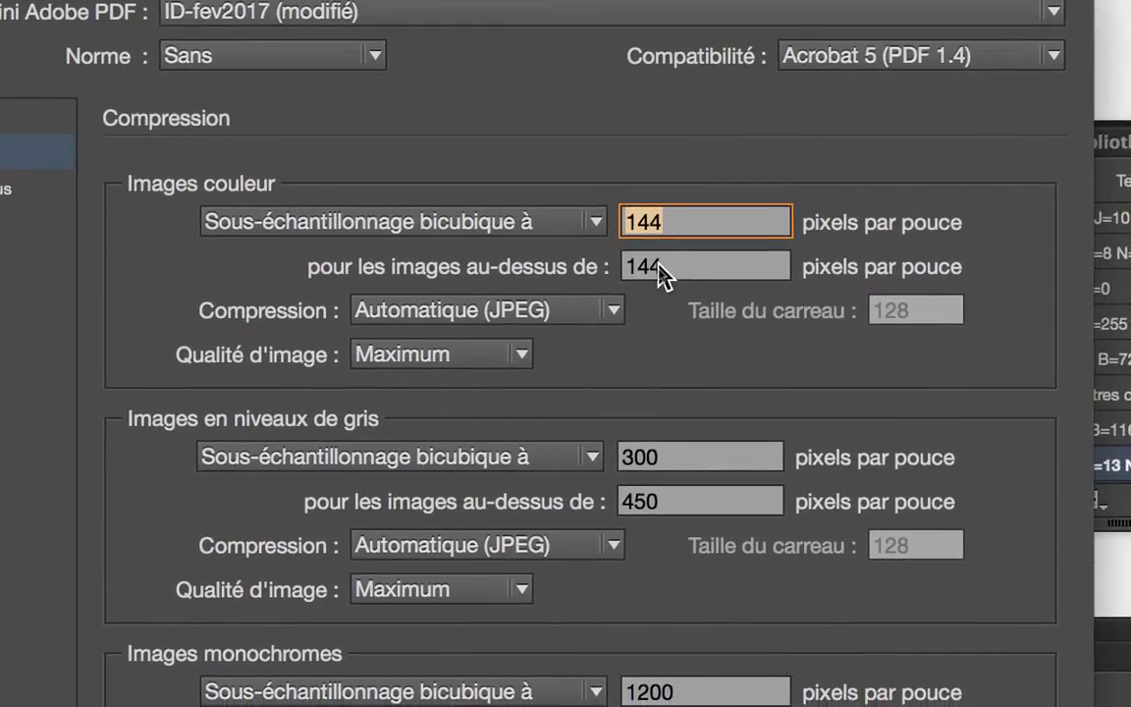
click(660, 286)
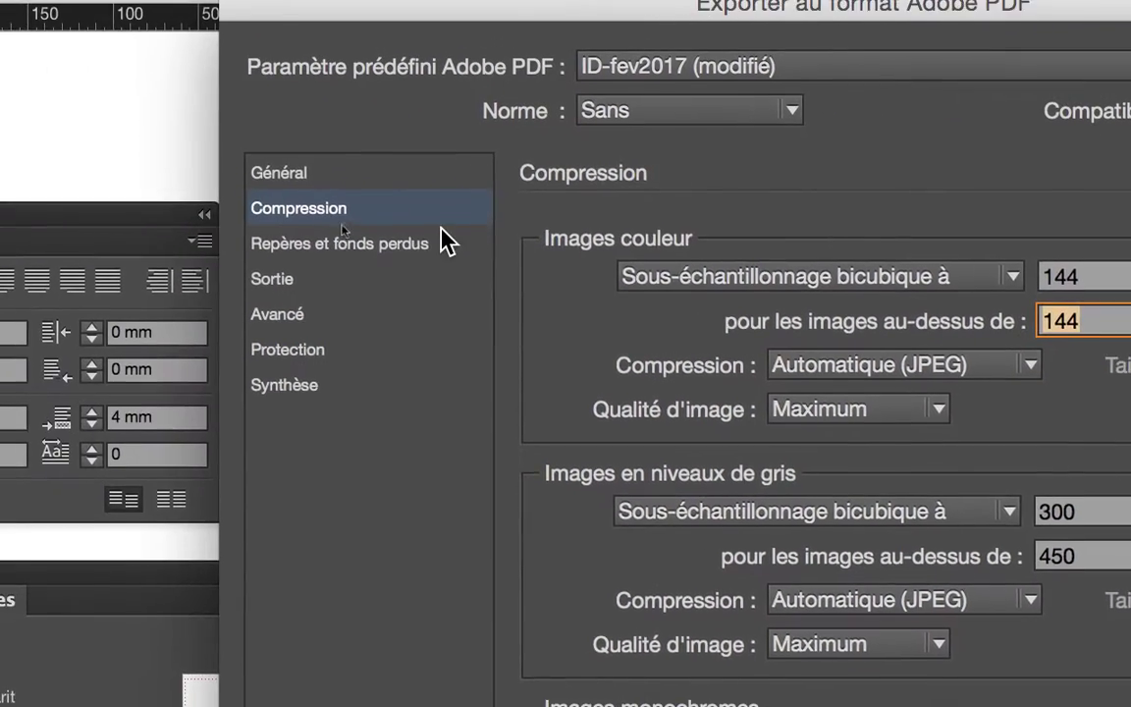
click(197, 231)
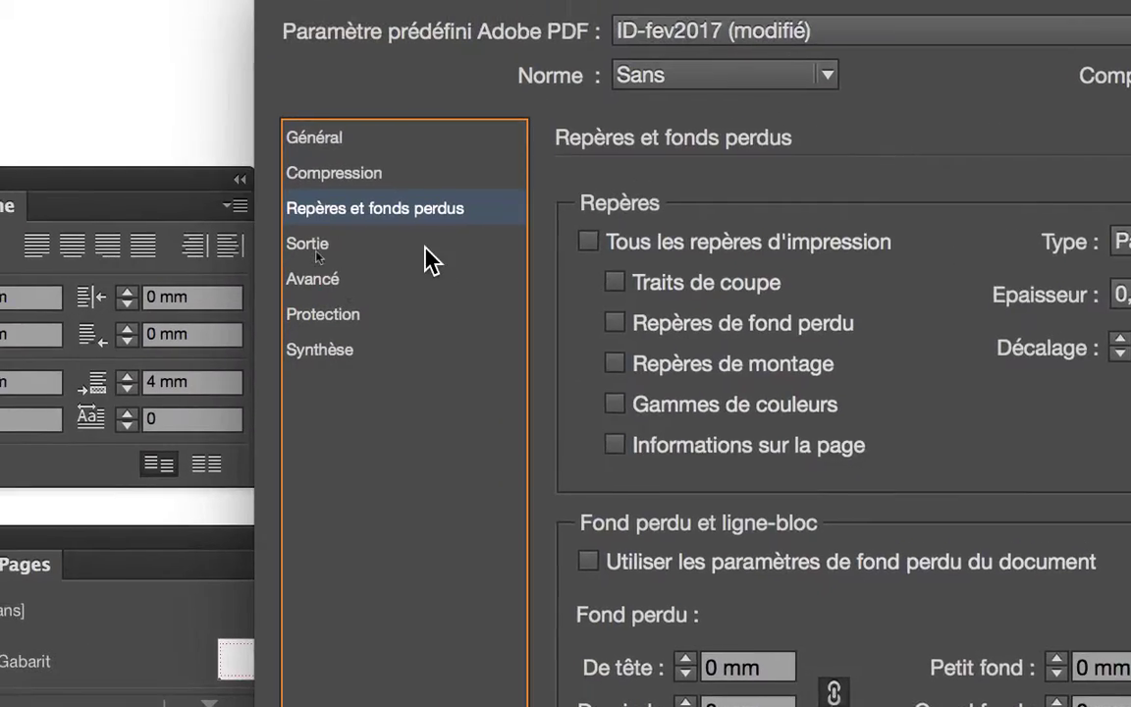
click(425, 246)
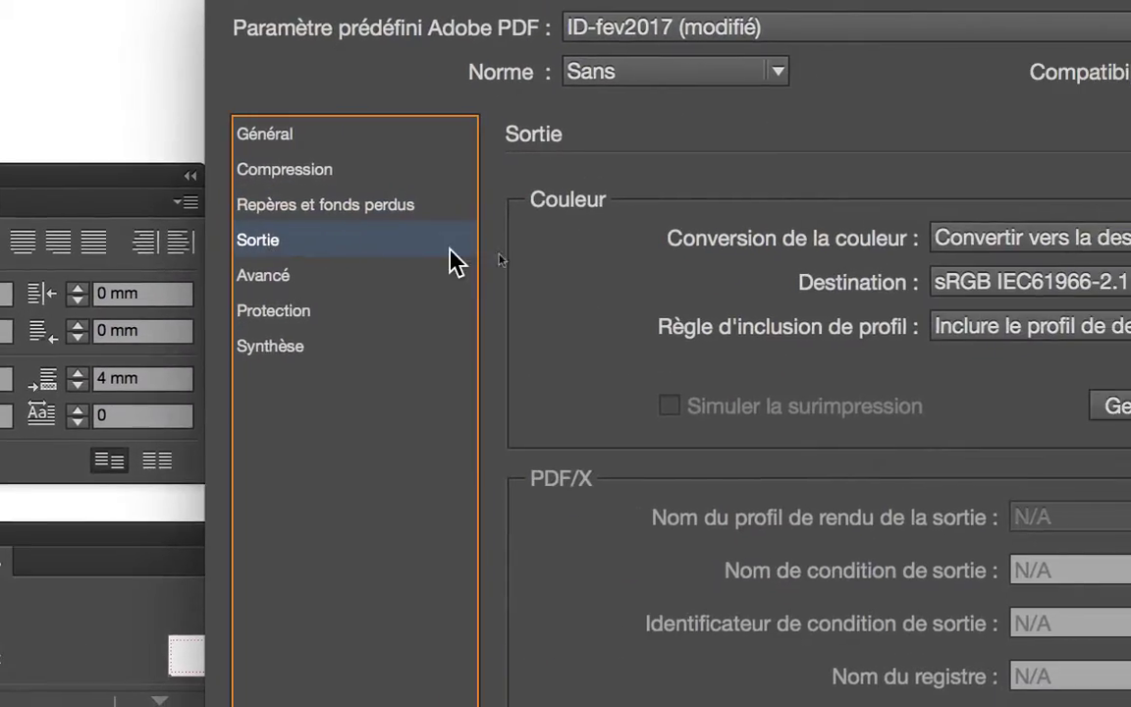
click(1035, 245)
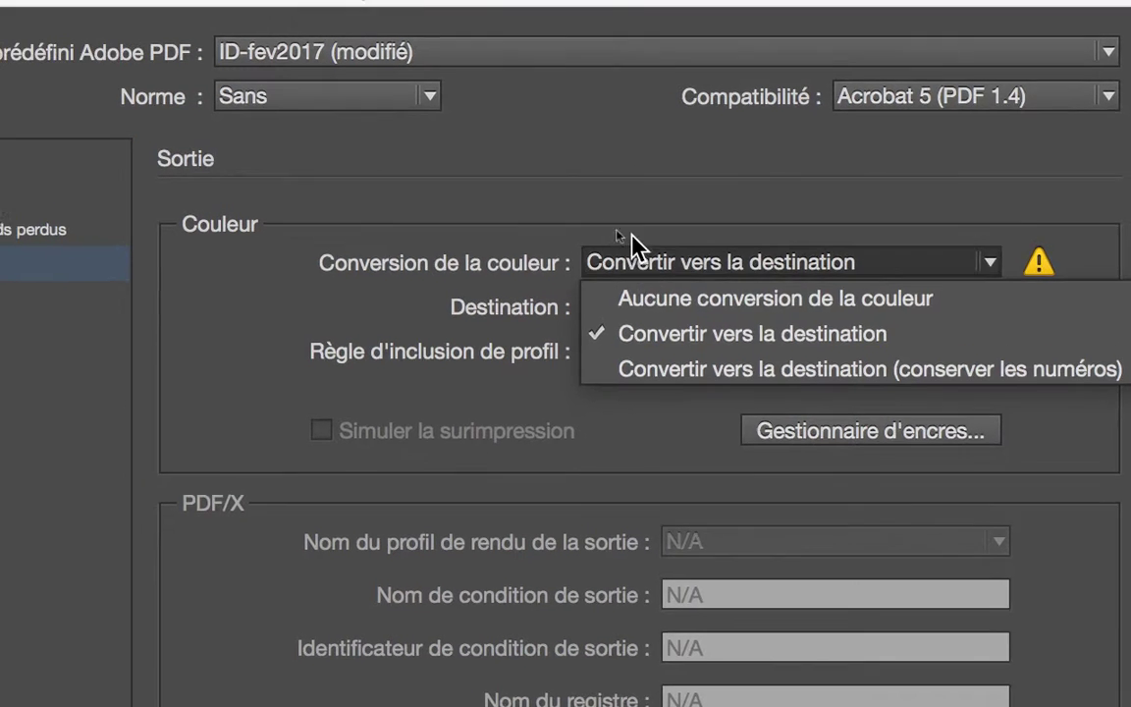
click(631, 242)
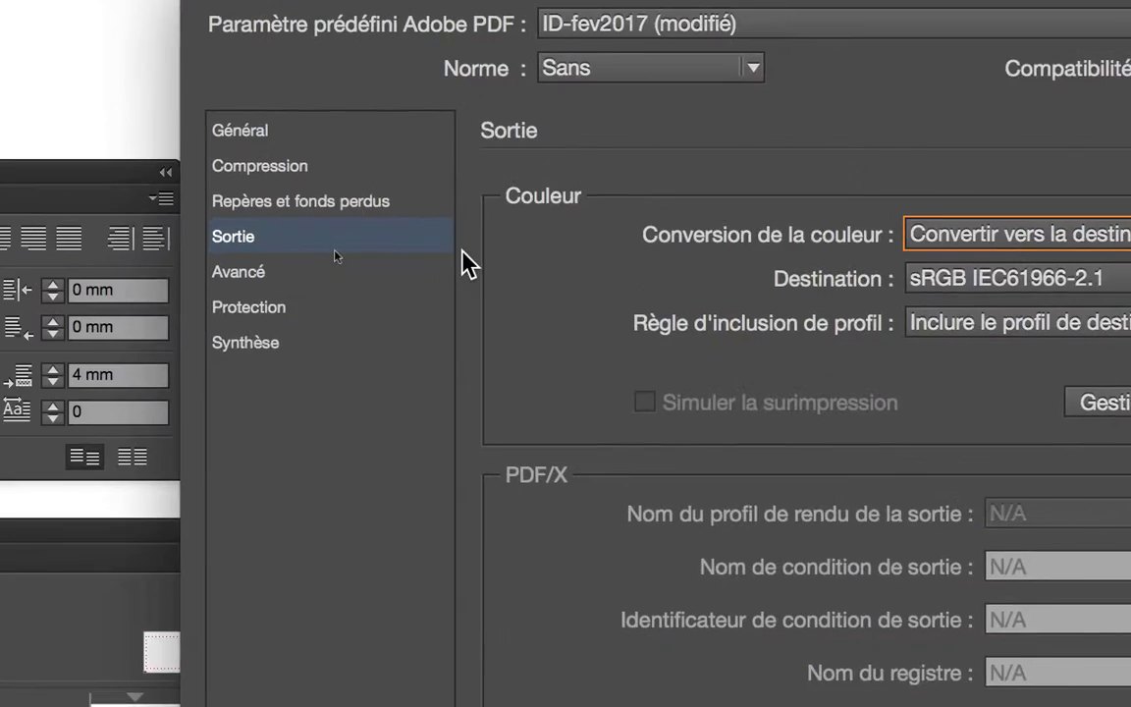
click(421, 260)
click(429, 277)
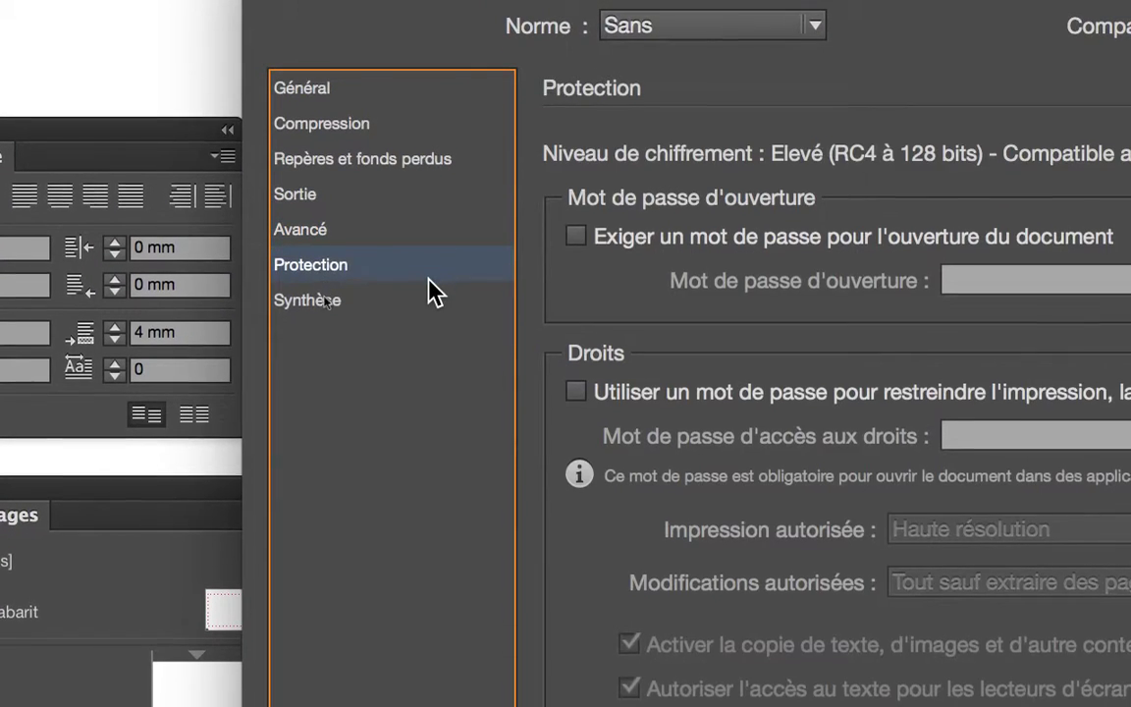
click(430, 299)
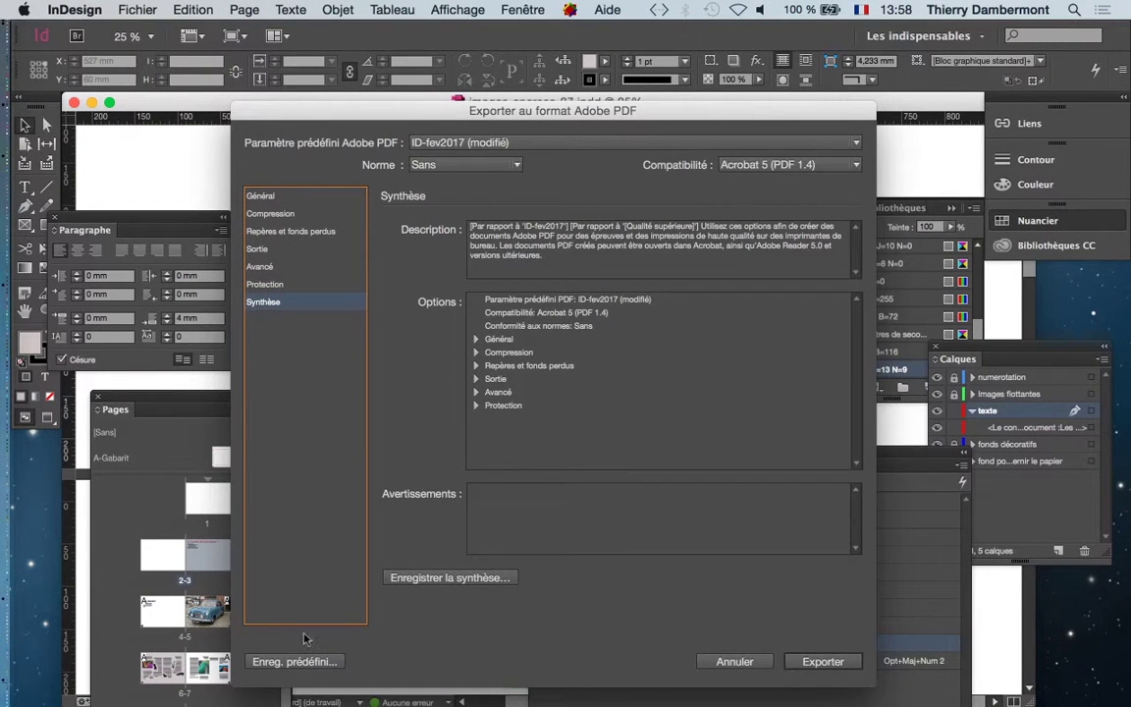
- Save the current export settings as the PDF preset "export pour écran en SRGB 144dpi" and check it in the preset list
click(295, 661)
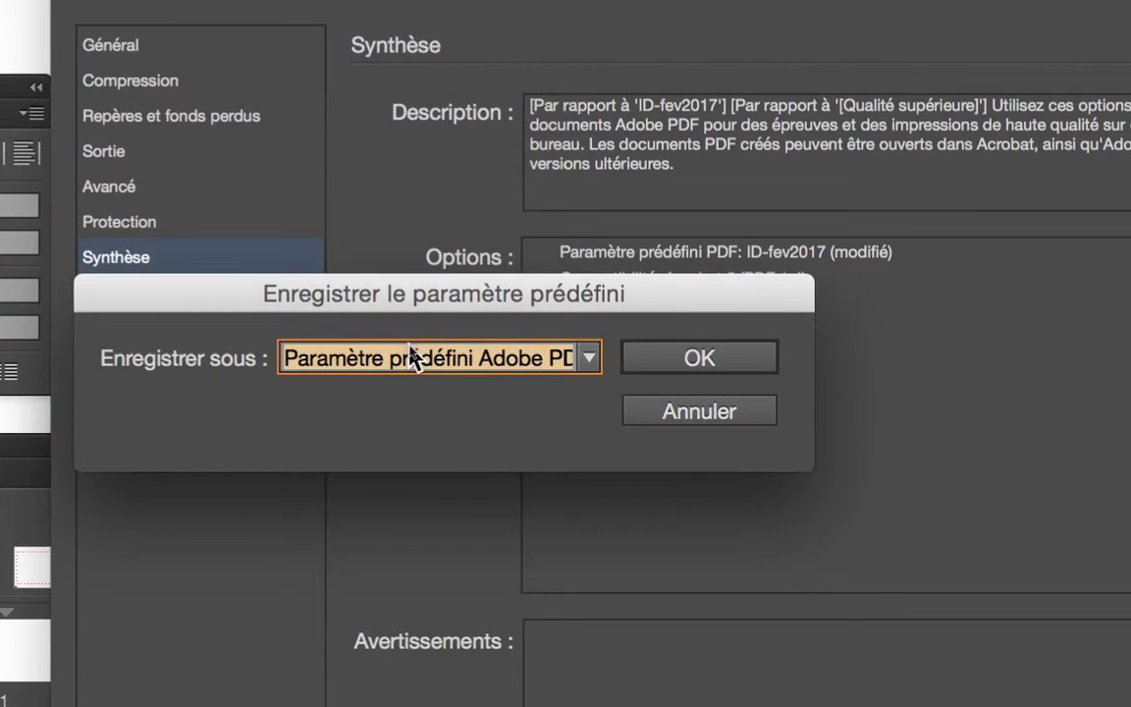
text(expor)
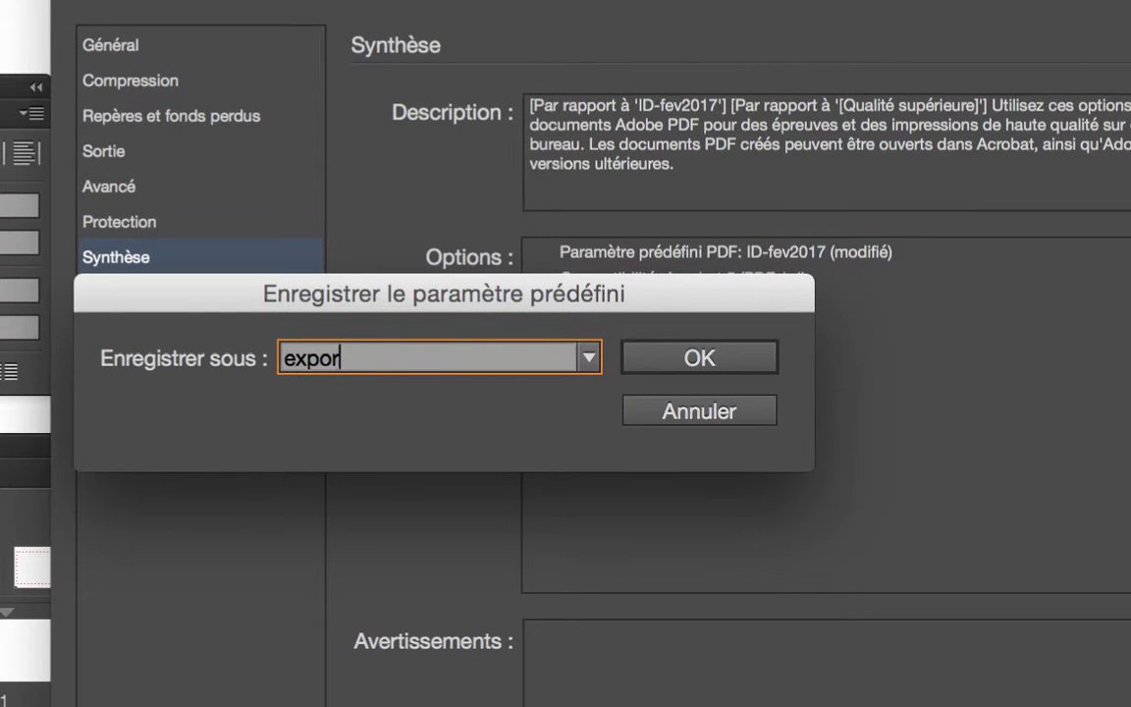
text(t pour le )
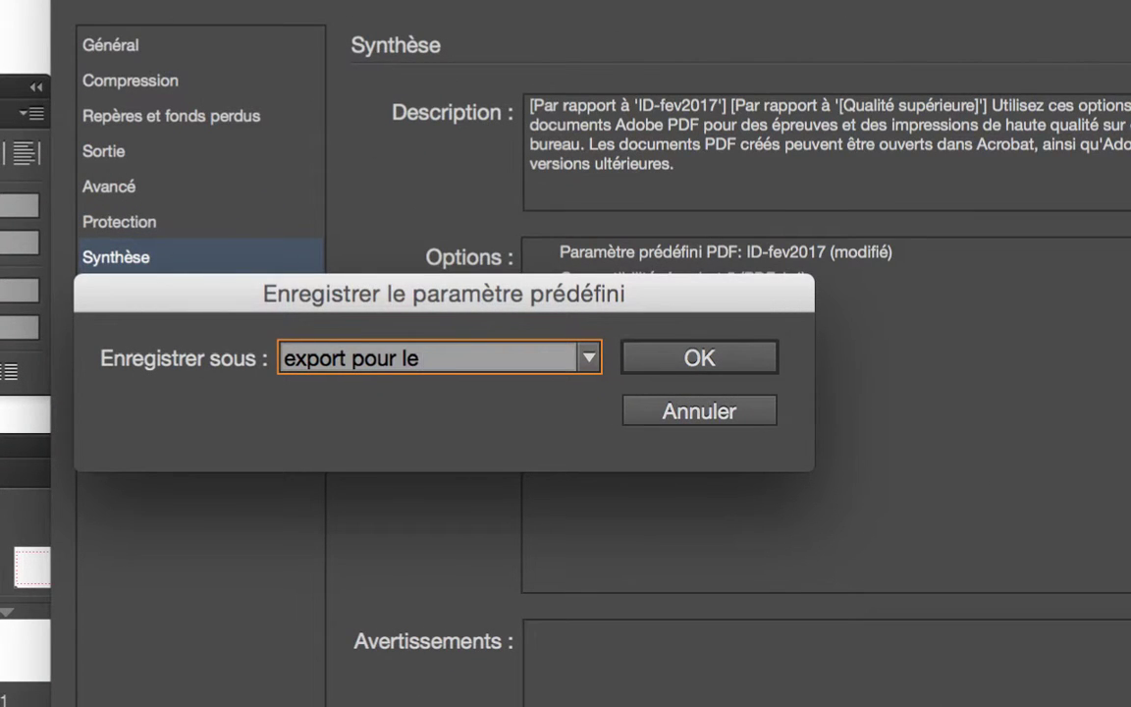
key(BackSpace)
key(BackSpace)
key(BackSpace)
text(écran e)
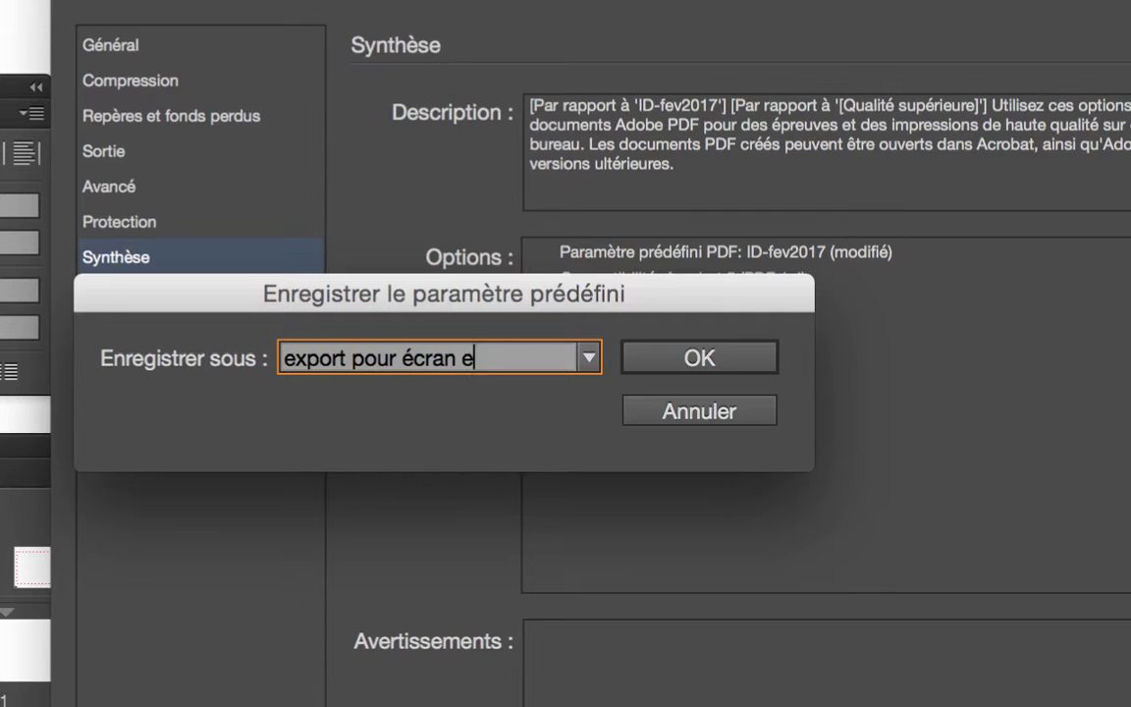
text(n SRGB)
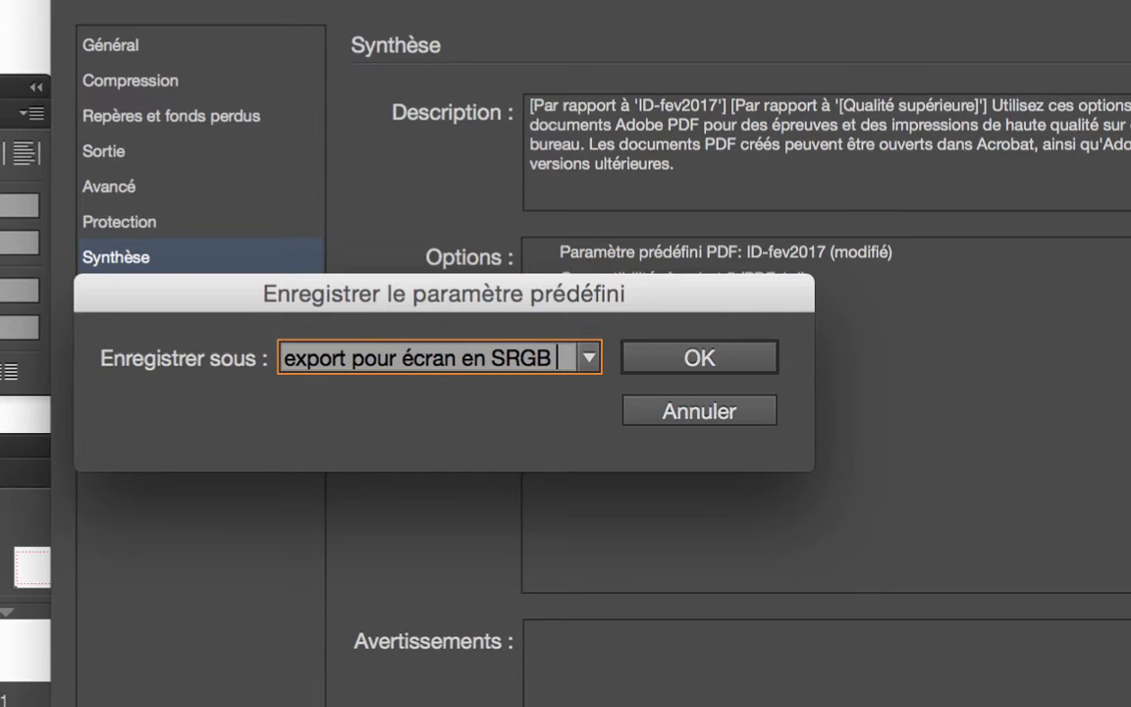
text( 144dpi)
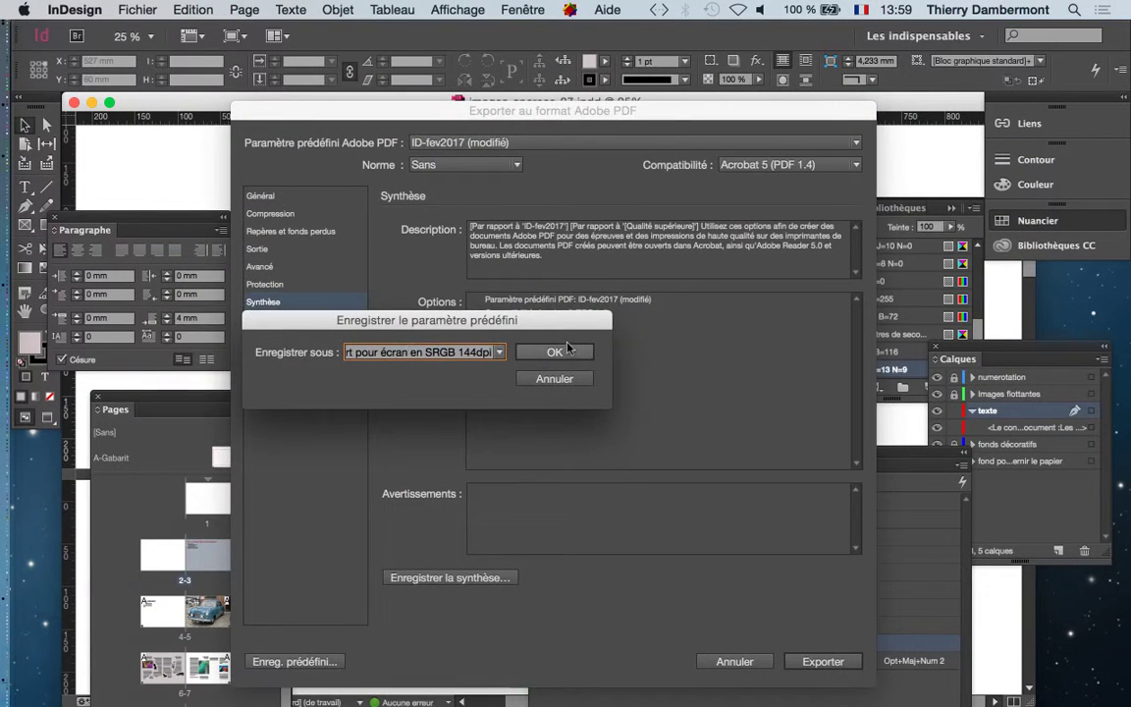
click(565, 351)
click(510, 144)
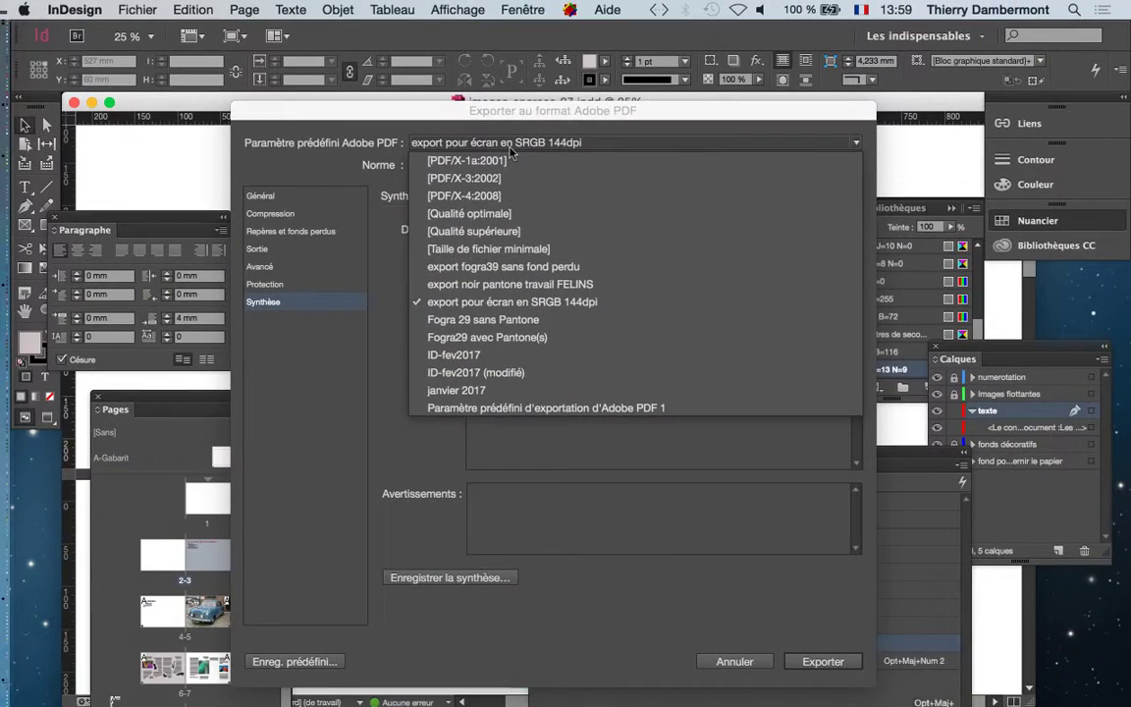
- Export the document to PDF with the preset "export pour écran en SRGB 144dpi" and switch to Finder
key(Escape)
click(823, 662)
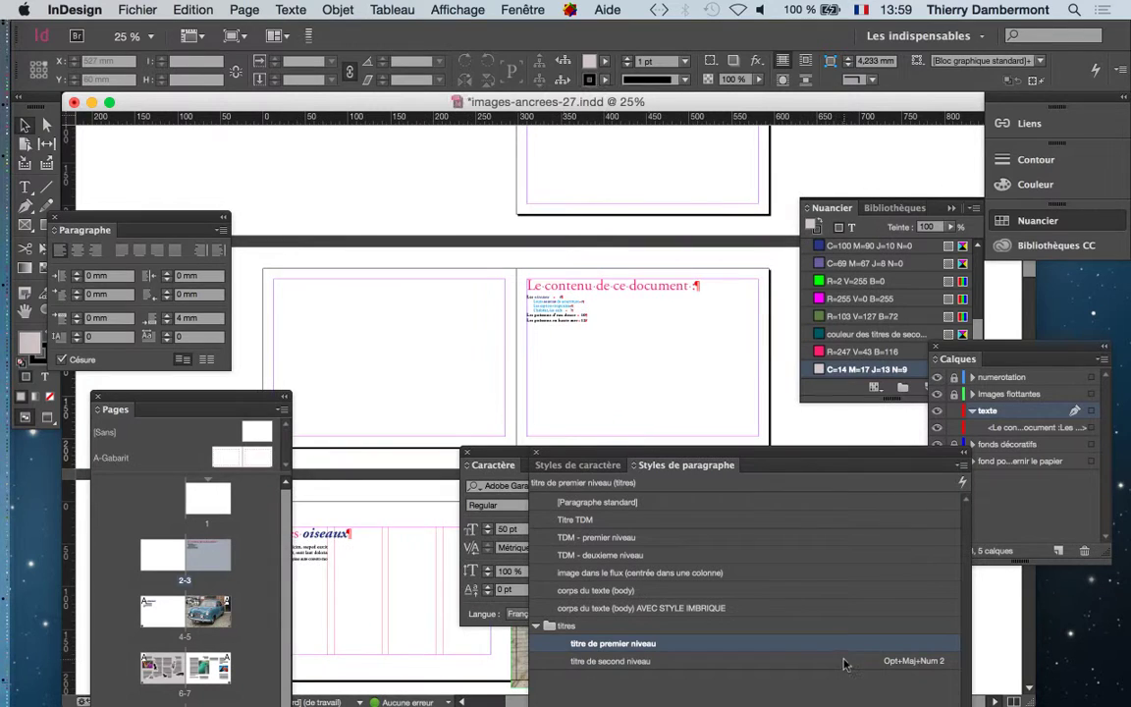
key(super+Tab)
key(super+Tab)
key(super+Tab)
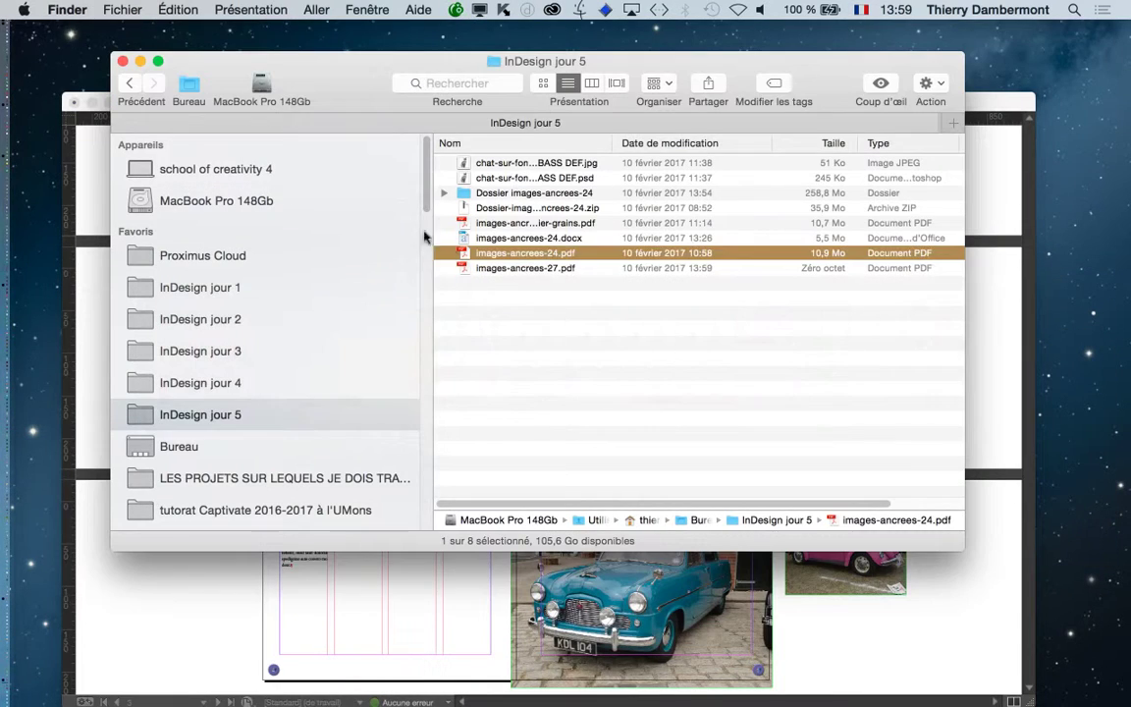
- Hide the other applications and open images-ancrees-27.pdf from the InDesign jour 5 folder
click(561, 283)
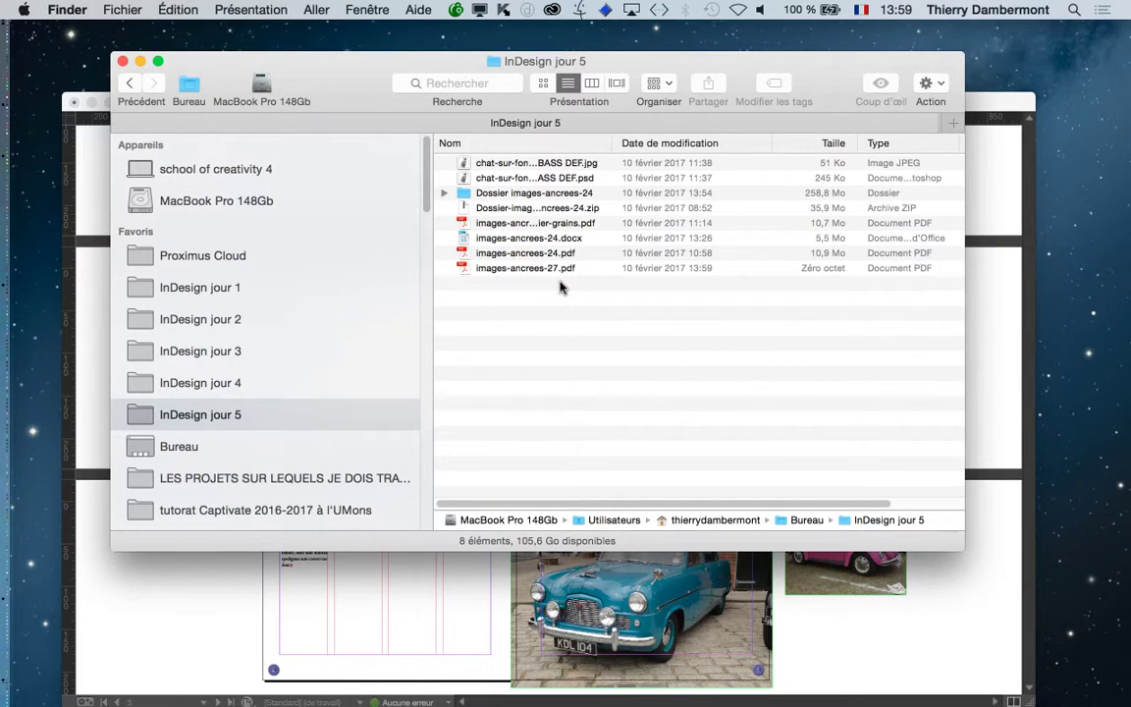
click(565, 273)
key(super+alt+h)
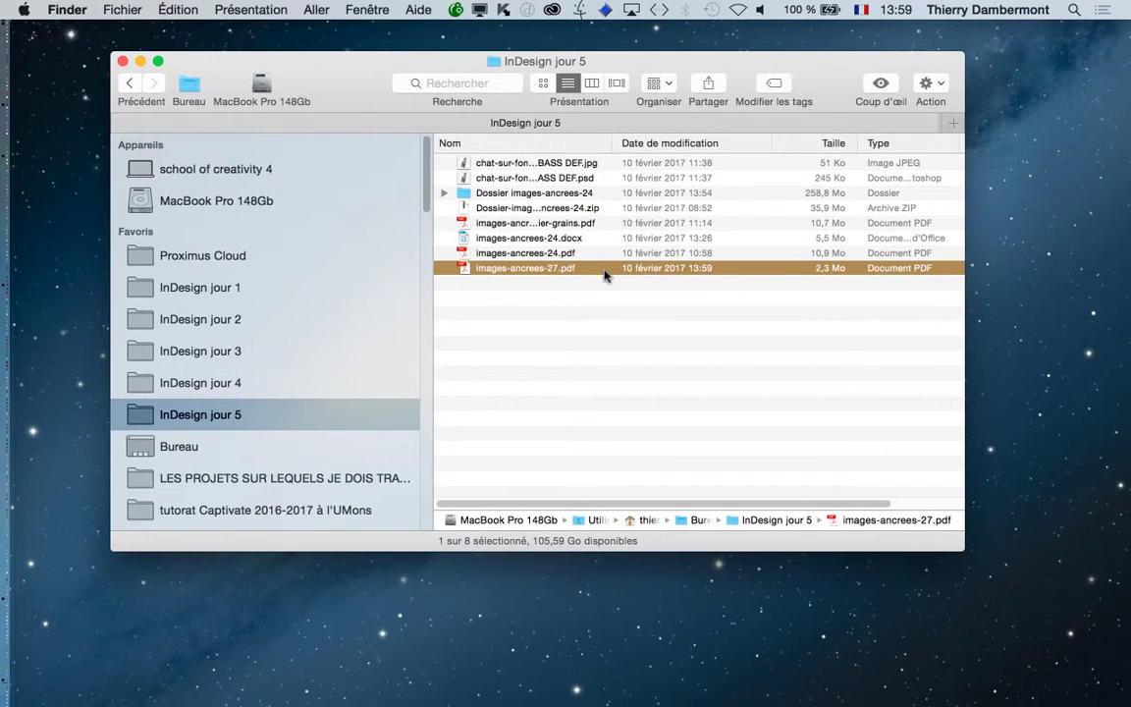
double_click(601, 275)
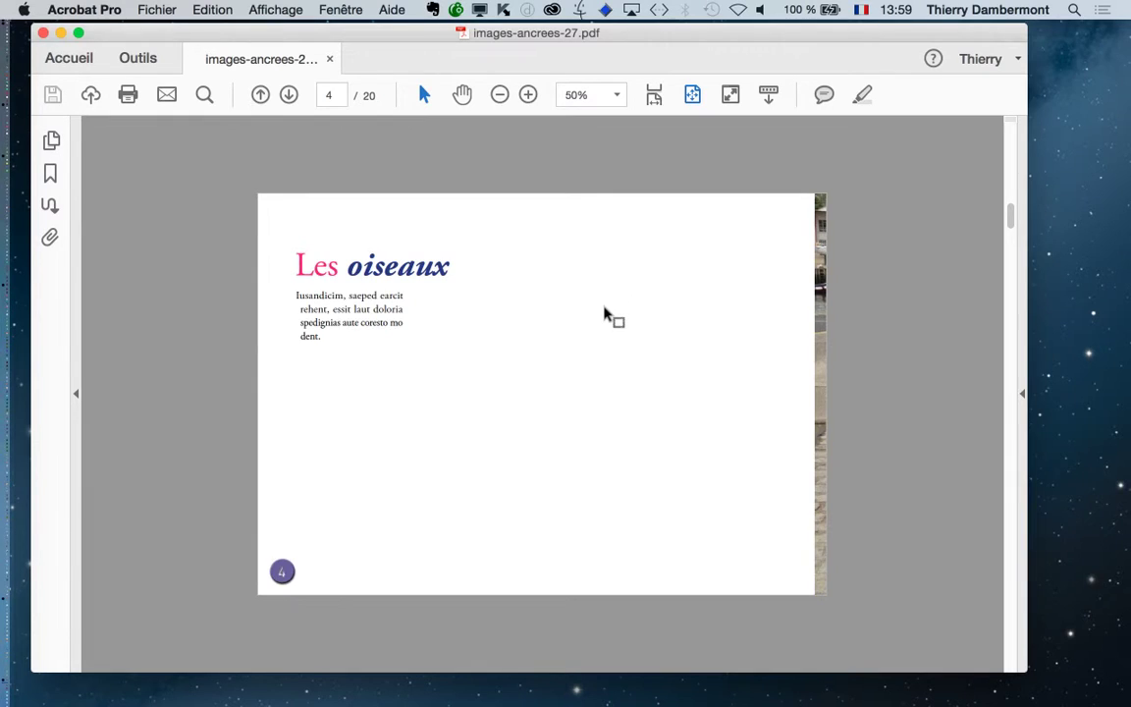
- Test the contents page links on page 3 by following one to page 6 and "L'habitat, les nids" to page 7
scroll(606, 314, up, 5)
scroll(606, 314, down, 2)
scroll(606, 314, down, 1)
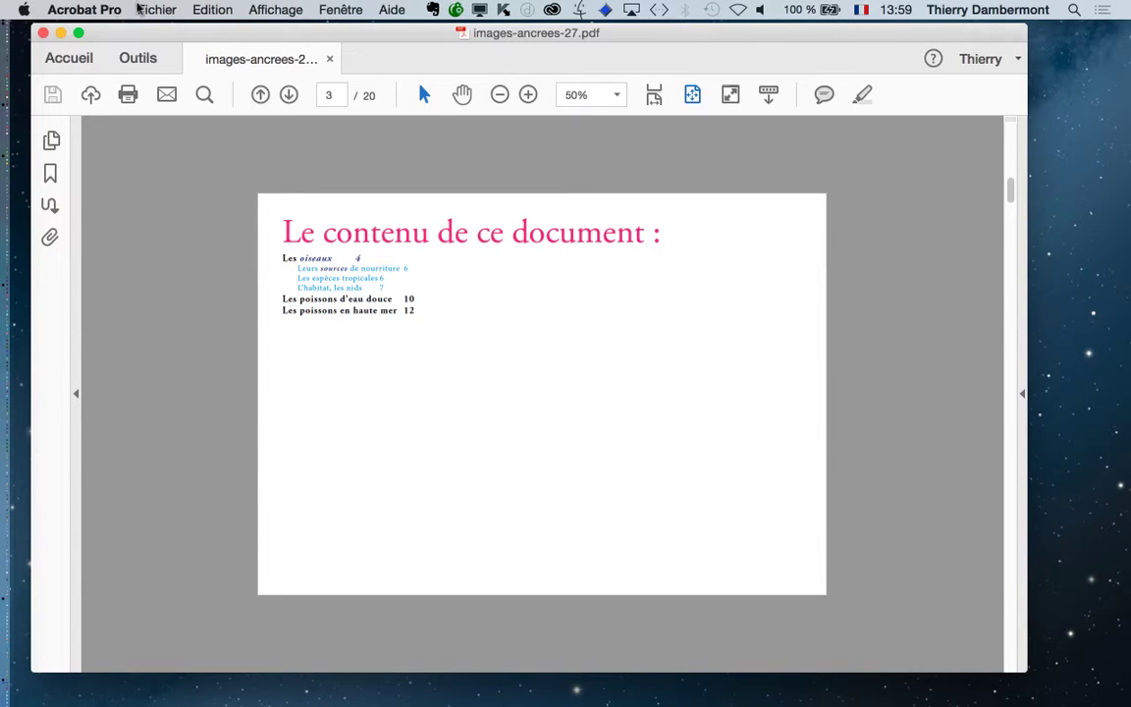
click(270, 8)
mouse_move(164, 8)
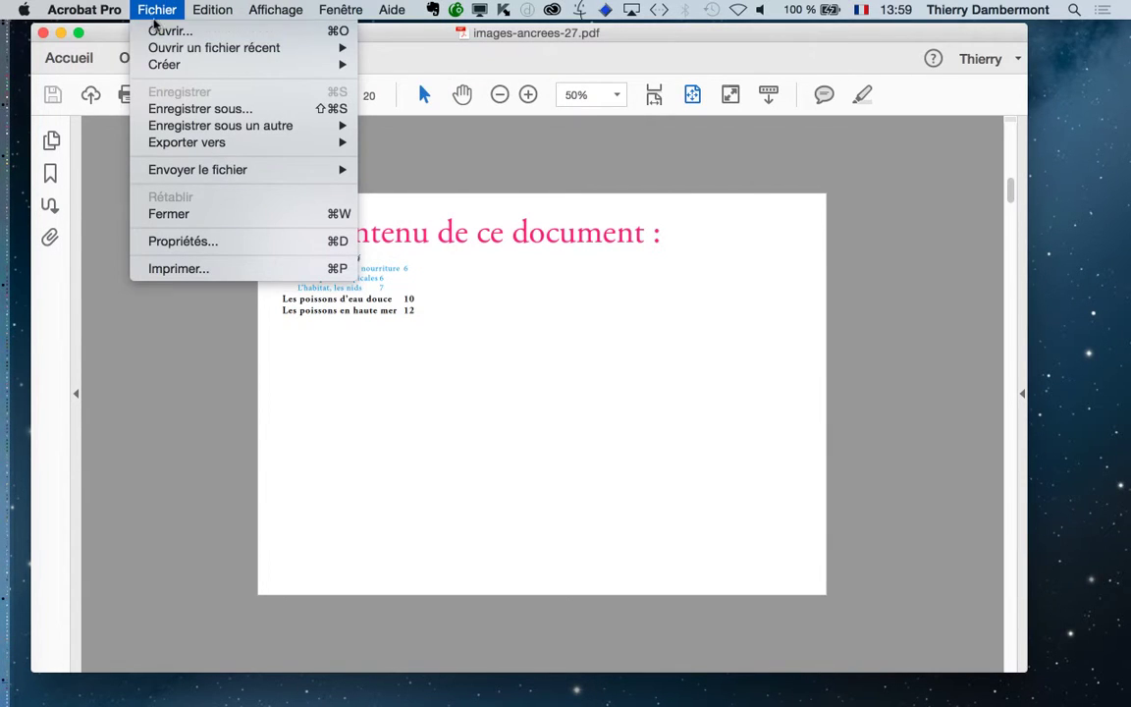
click(503, 138)
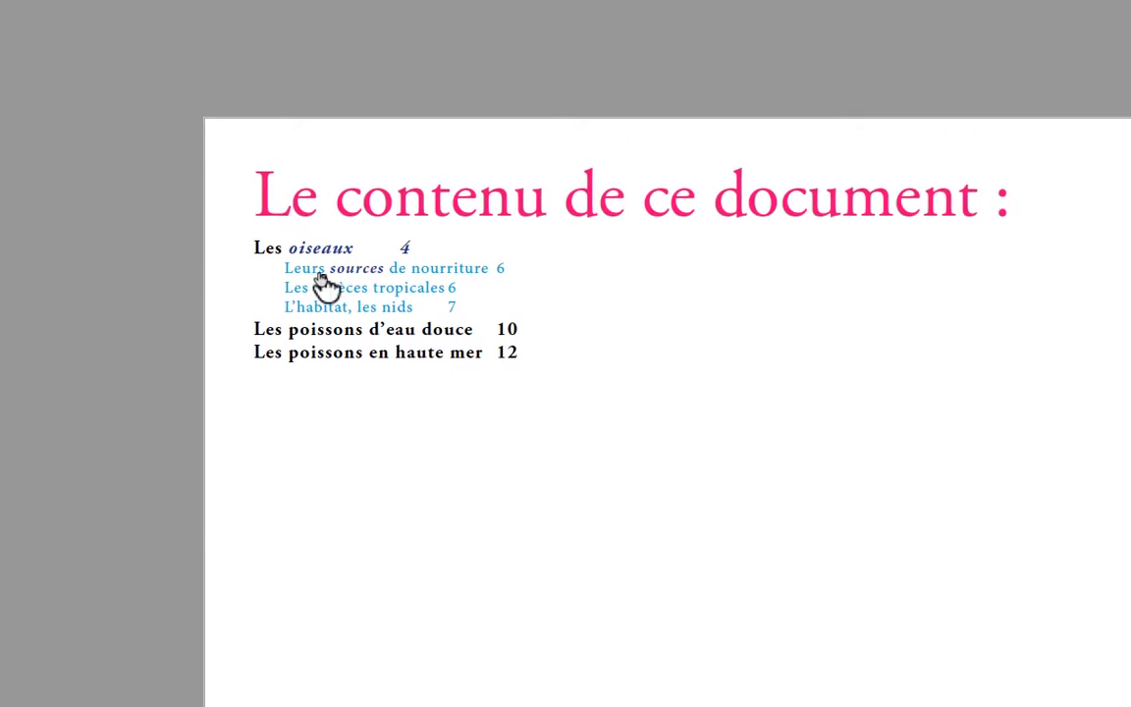
click(320, 282)
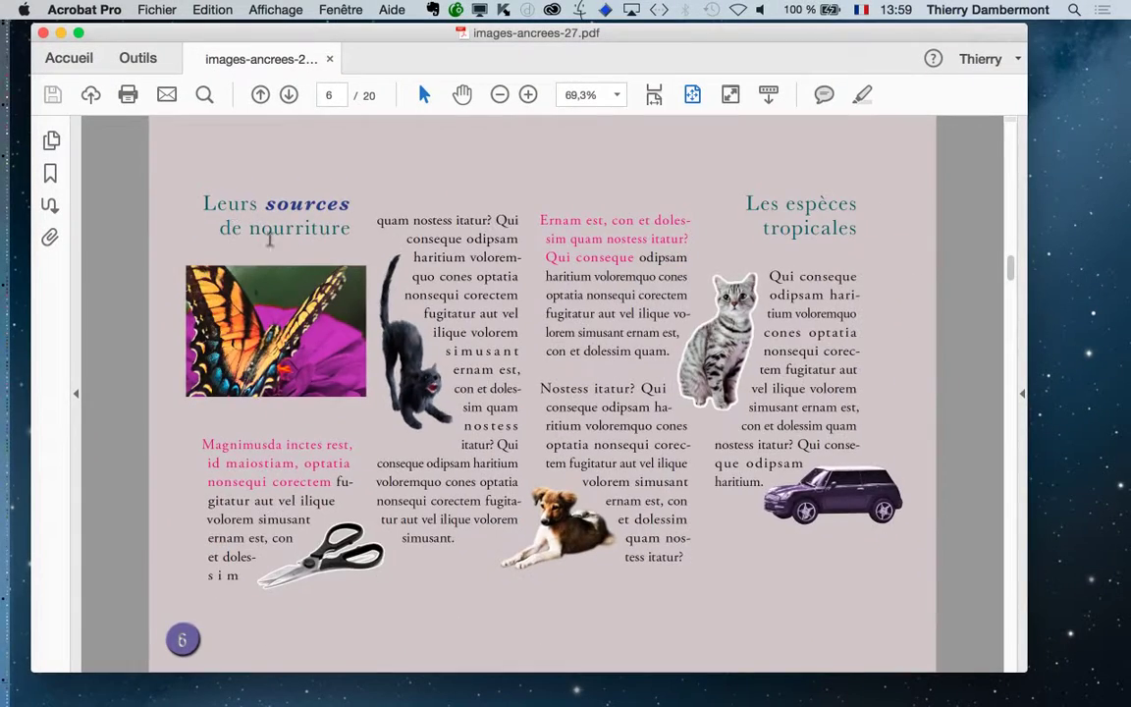
scroll(391, 315, up, 20)
scroll(392, 315, down, 5)
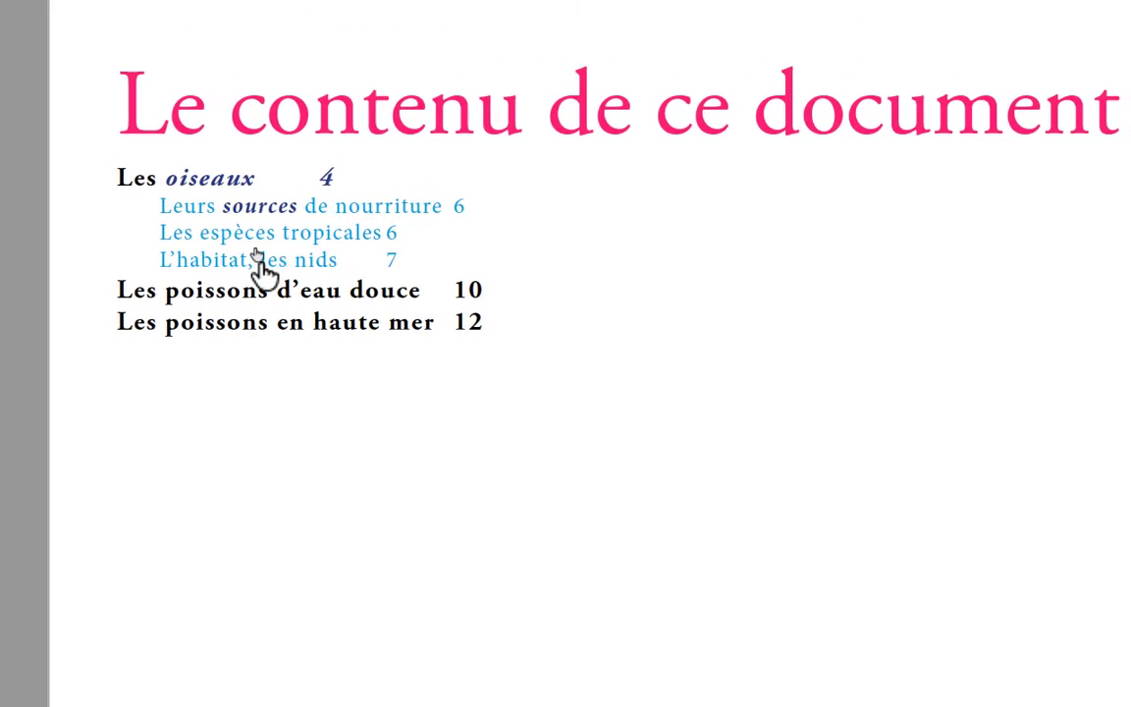
click(258, 258)
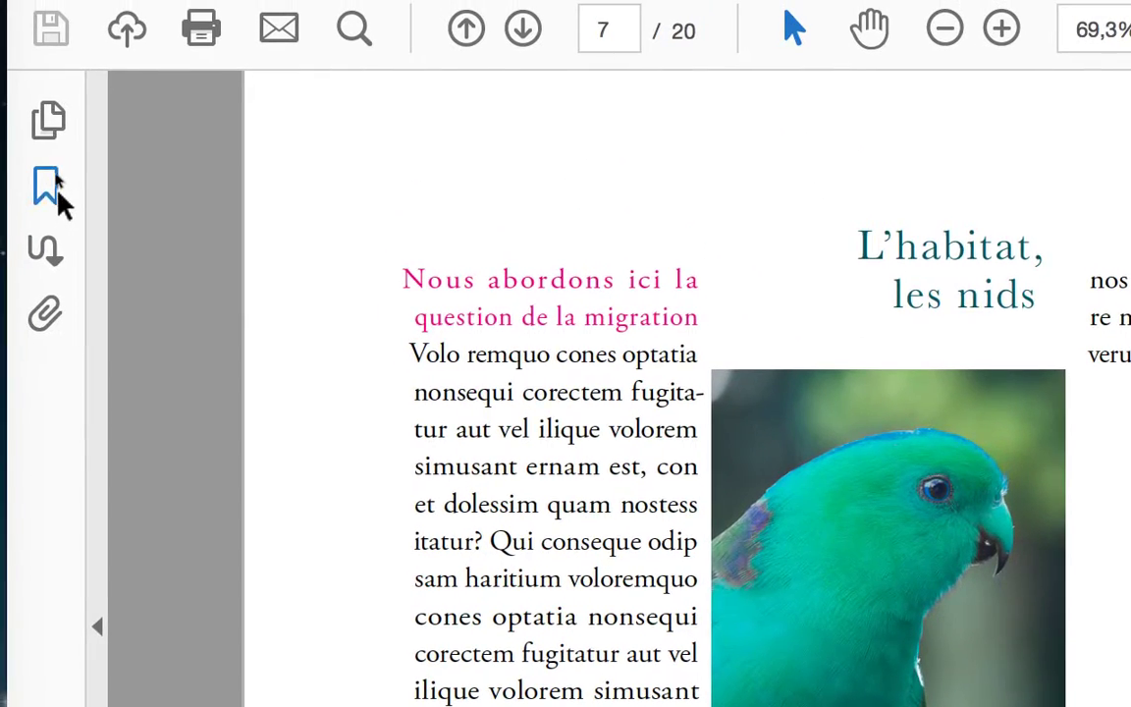
- Show the PDF's bookmarks and test them by jumping between the two fish chapters and the three subheadings of Les oiseaux
click(49, 189)
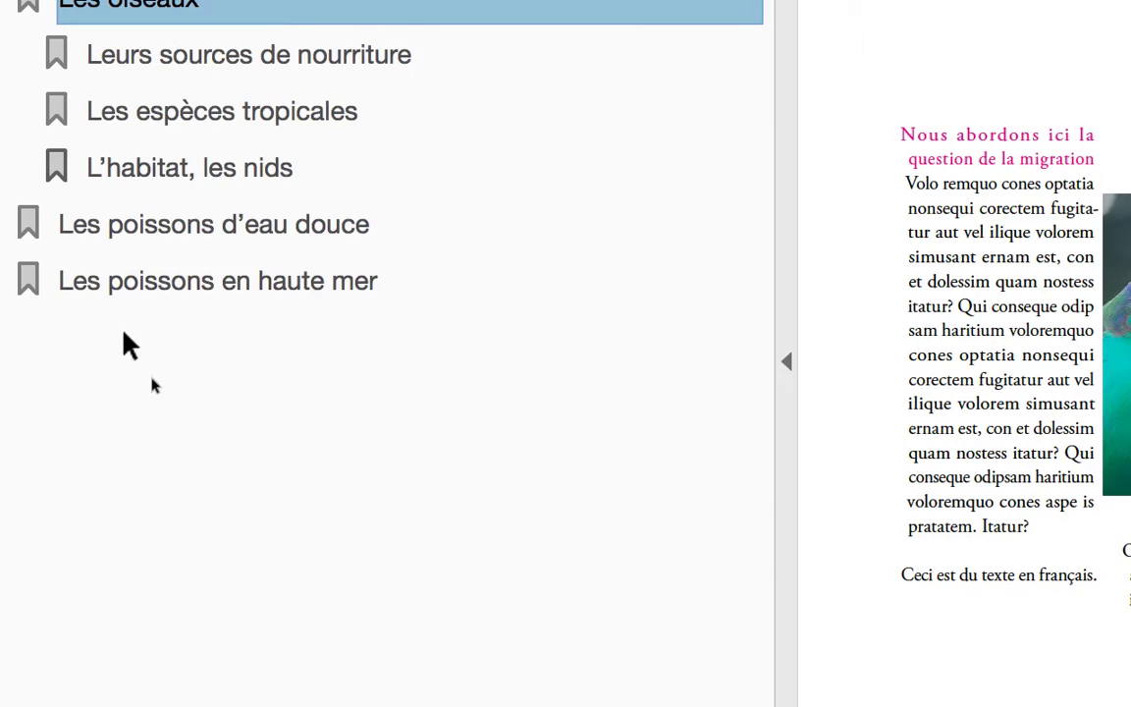
click(135, 285)
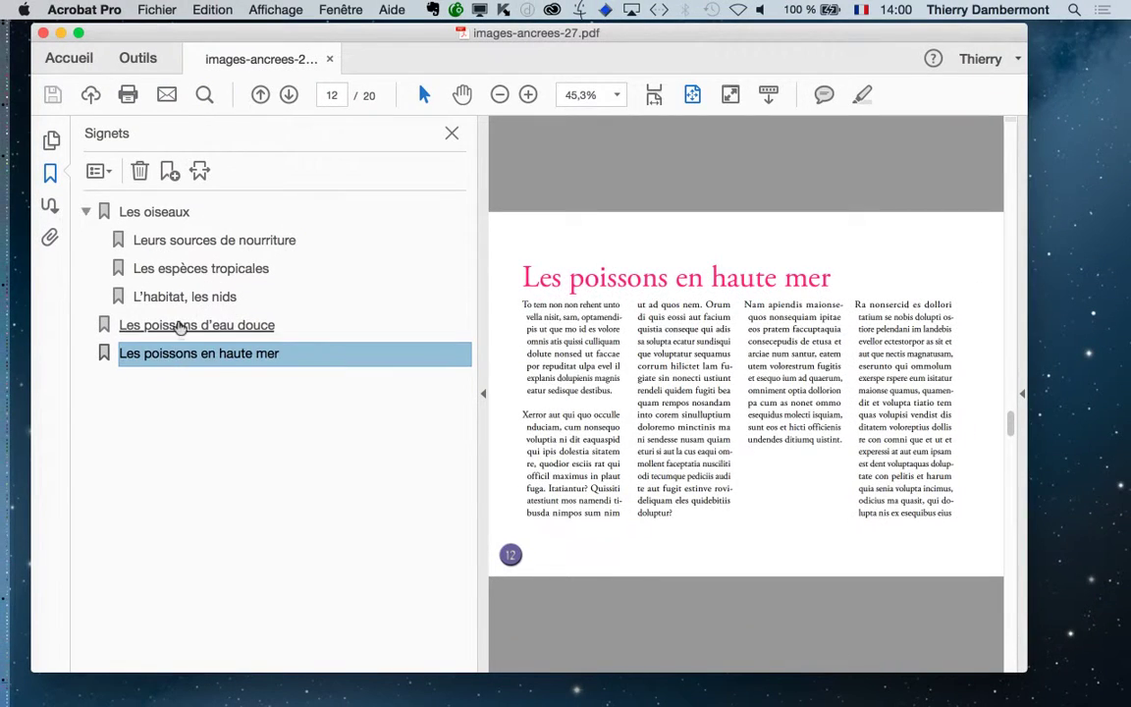
click(169, 258)
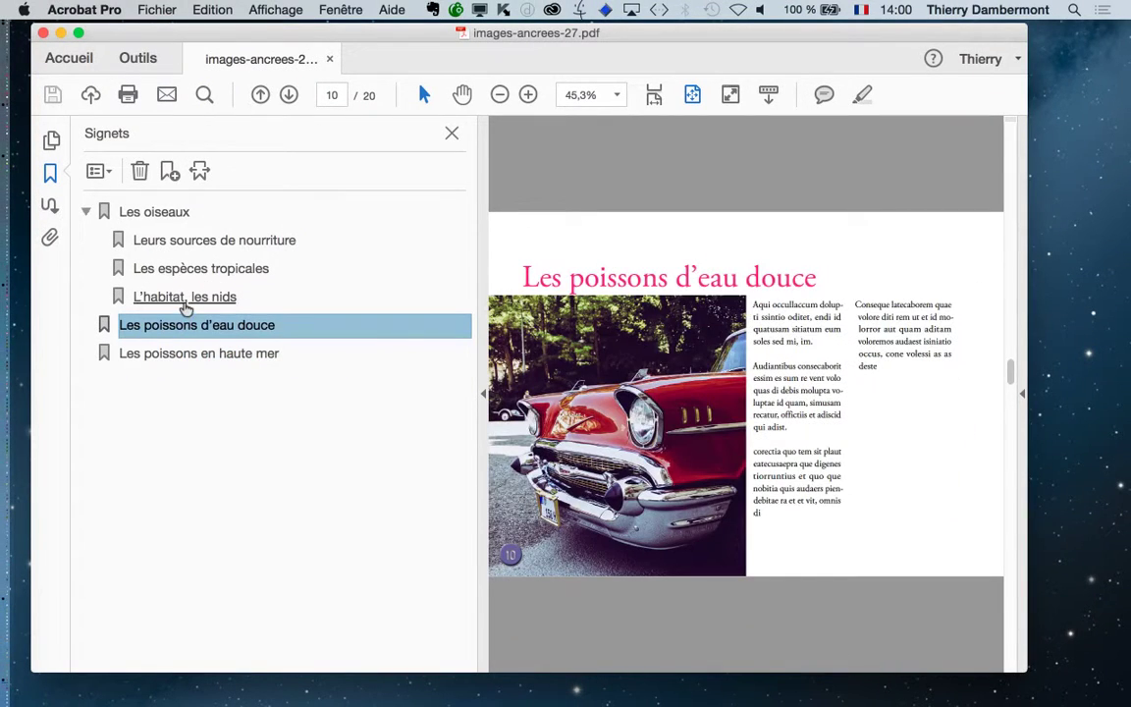
click(184, 298)
click(185, 270)
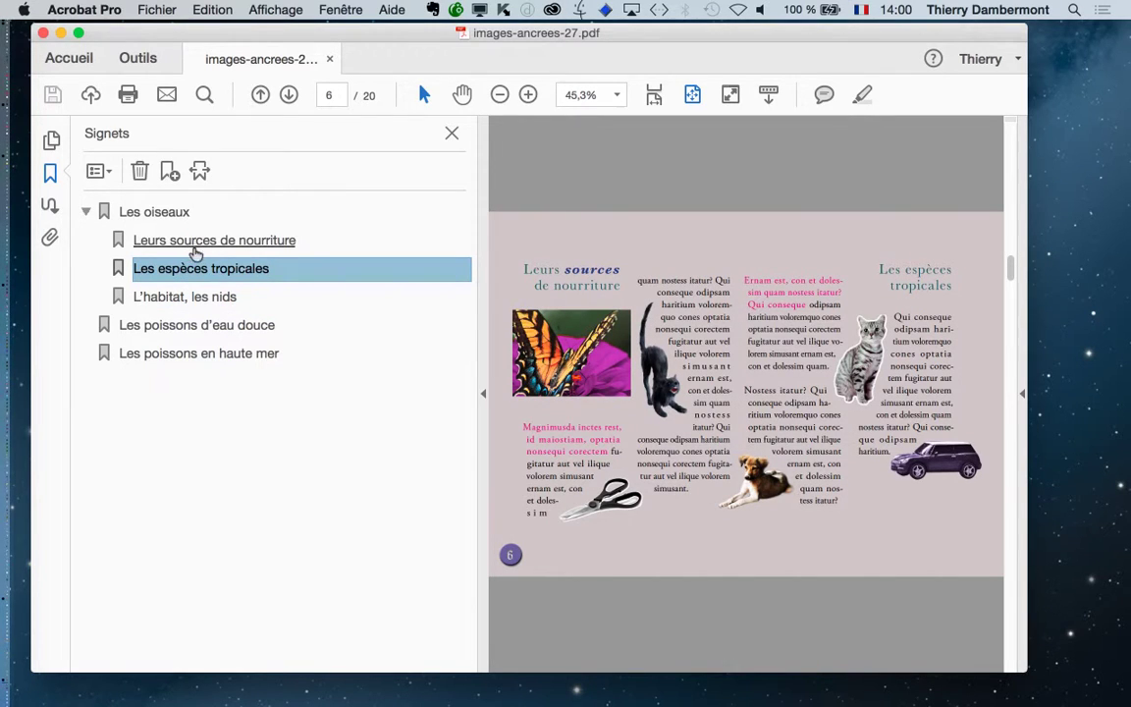
click(187, 241)
click(183, 268)
click(187, 297)
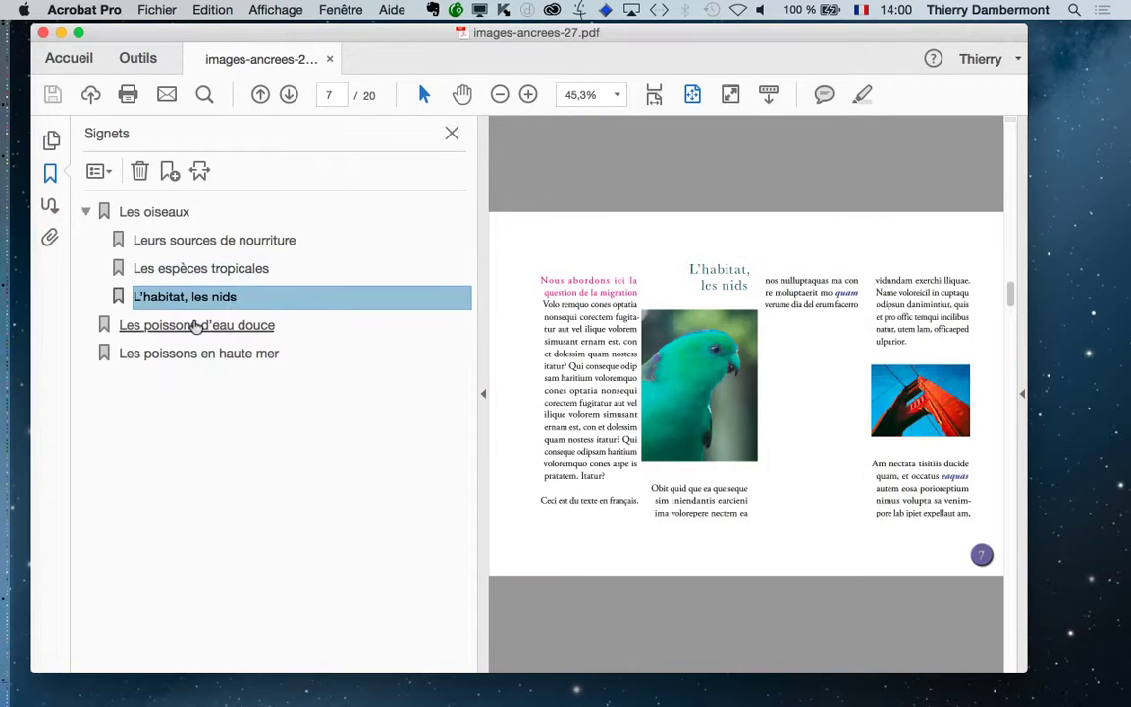
click(197, 326)
click(200, 353)
click(193, 325)
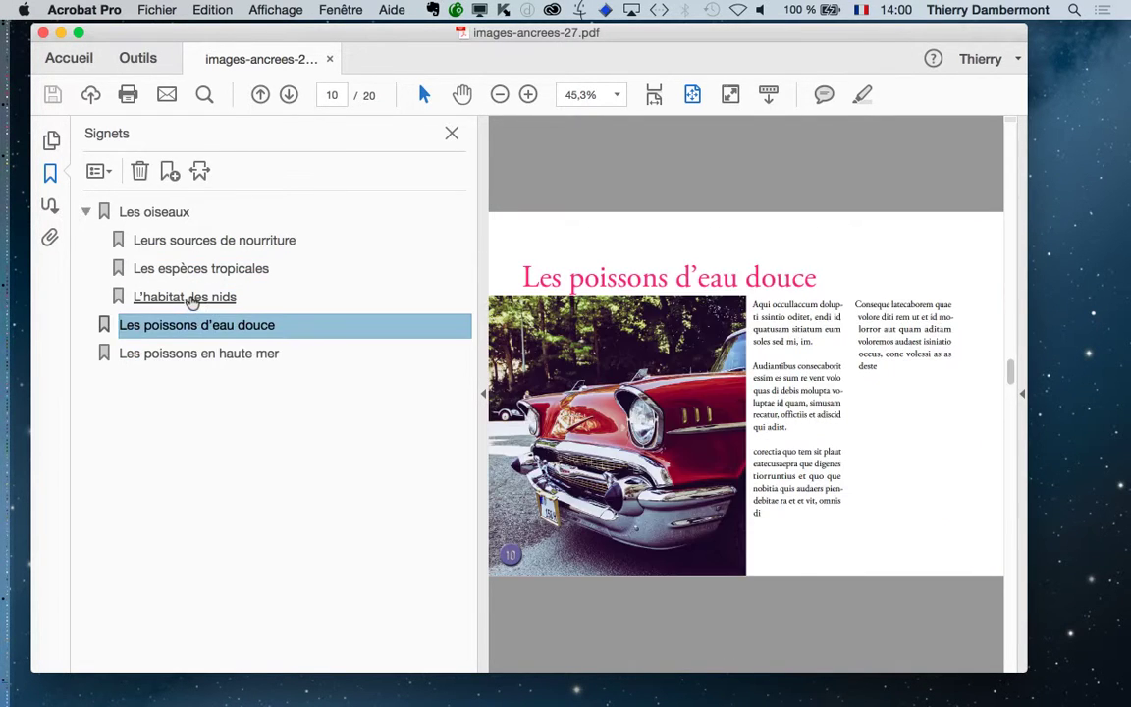
click(191, 298)
click(196, 269)
- Show the page thumbnails and use them to visit pages 7, 9, 10 and 5
click(52, 141)
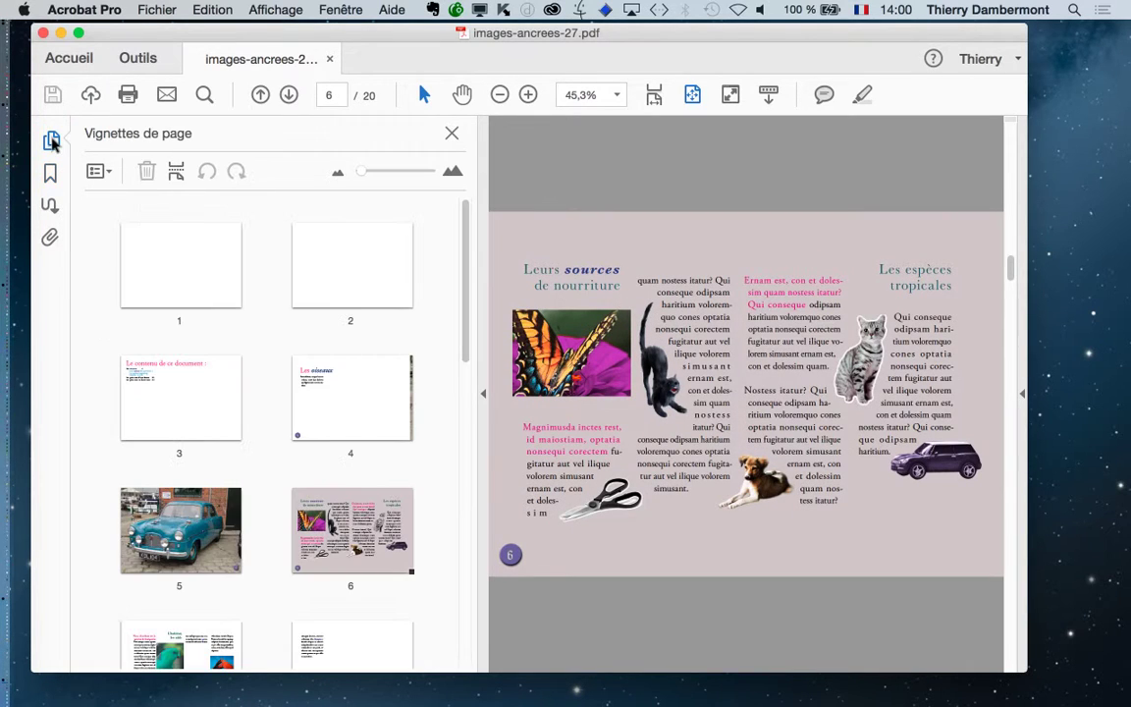
scroll(261, 363, down, 4)
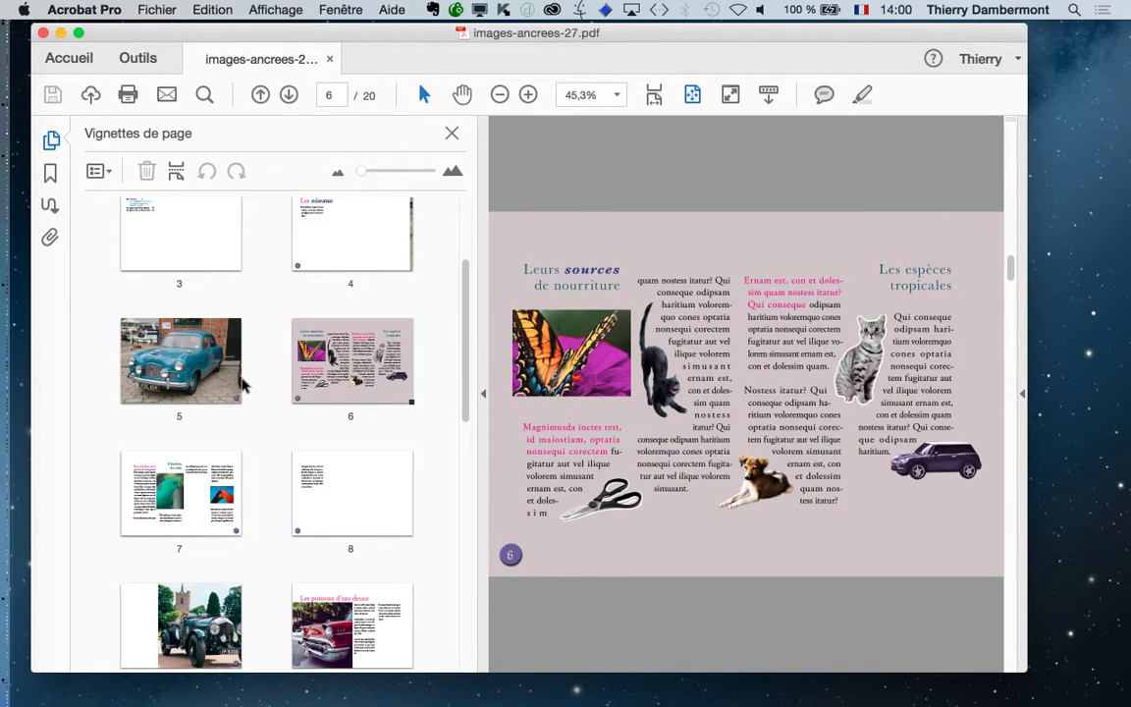
click(199, 487)
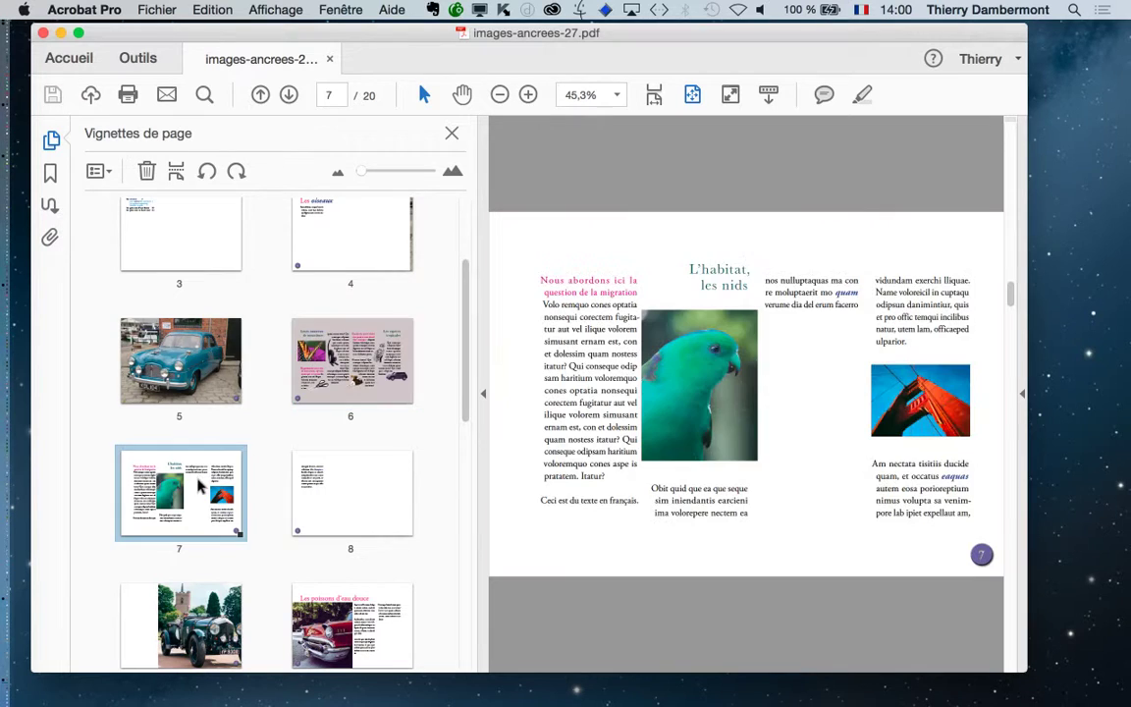
click(197, 623)
click(356, 609)
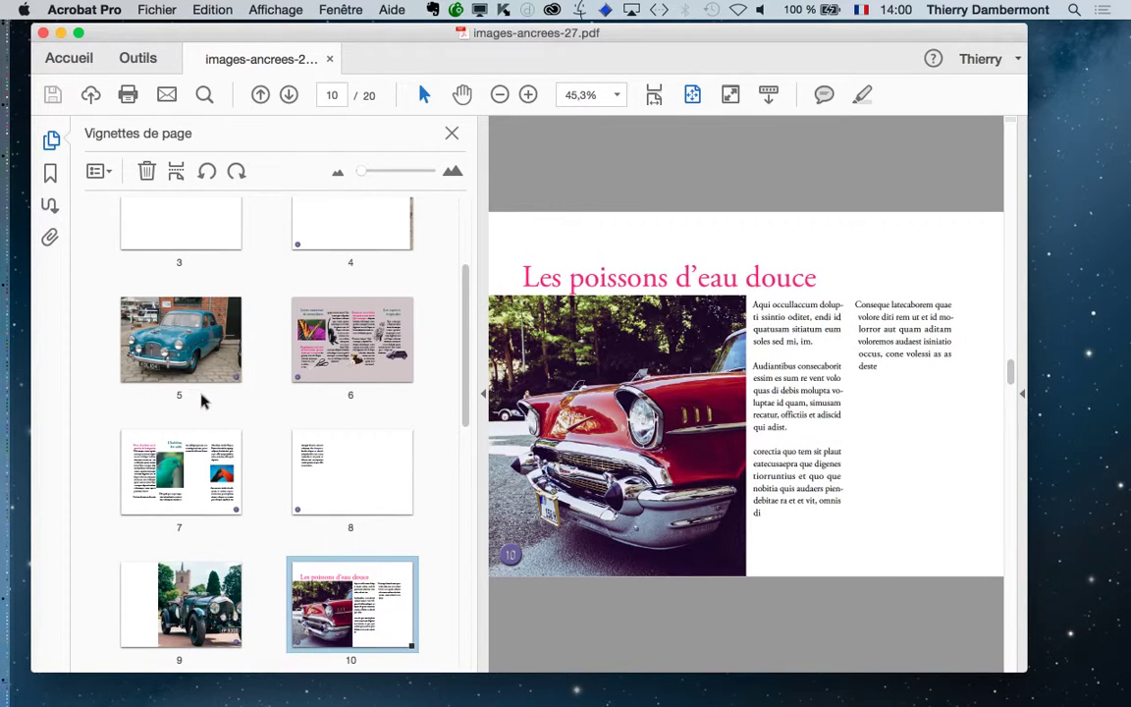
click(183, 295)
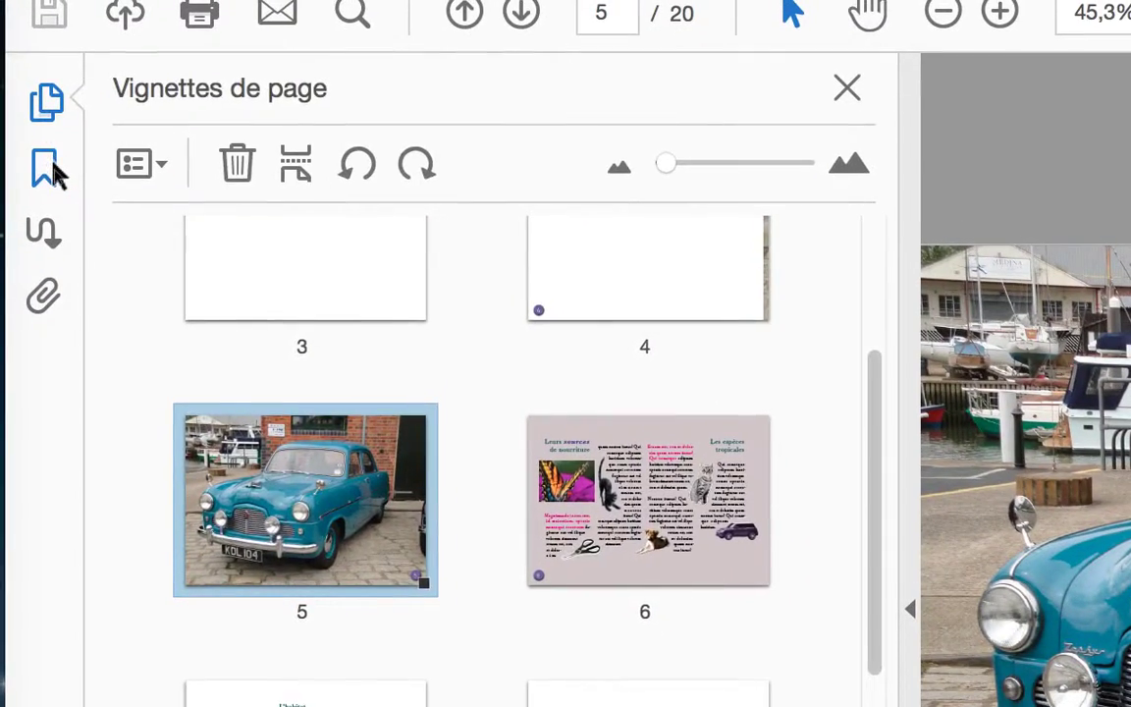
- Return to the bookmarks and go through the fish chapters and bird subheadings, ending on Les oiseaux
click(51, 172)
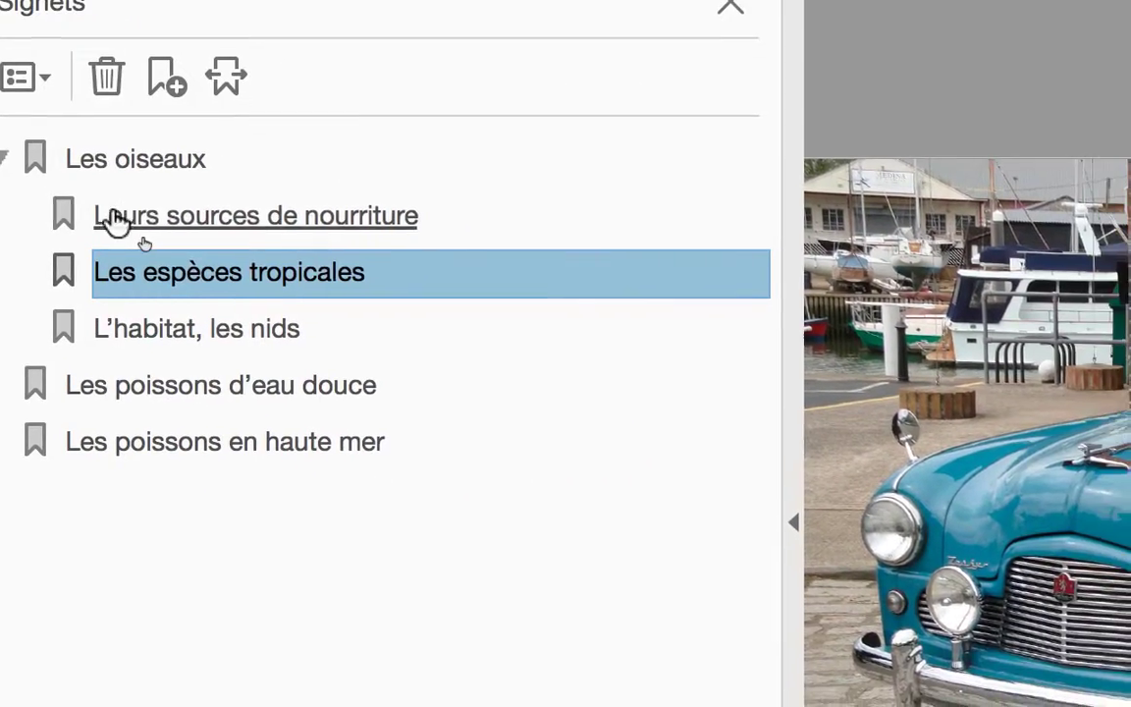
click(232, 307)
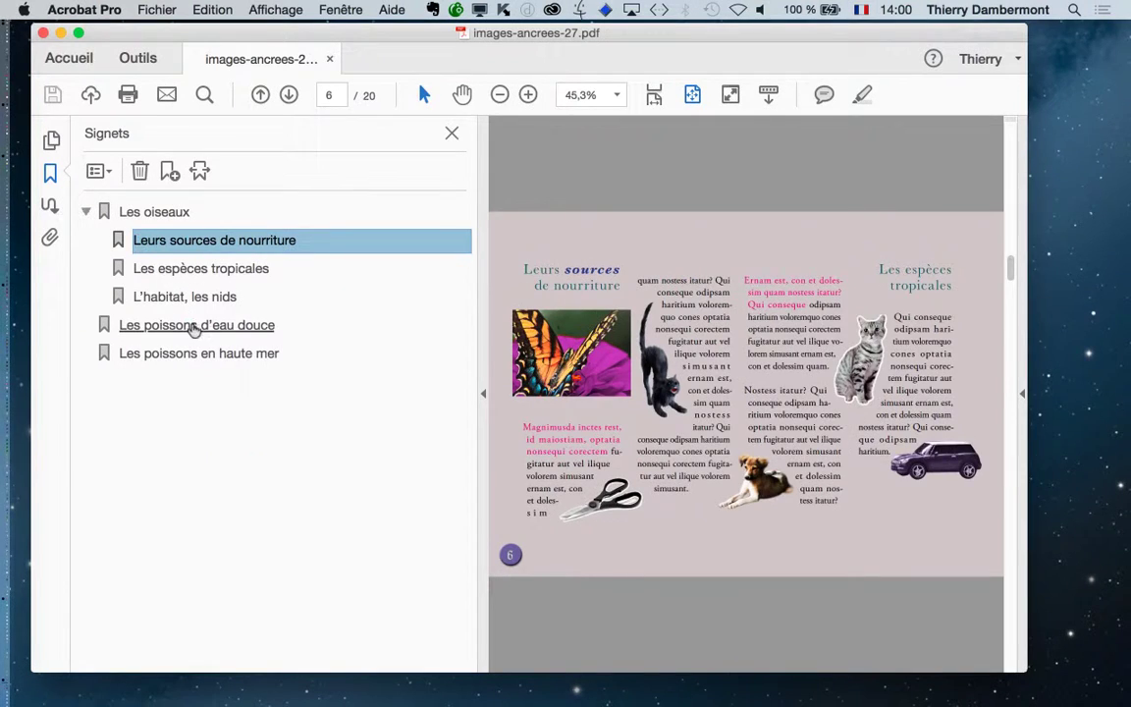
click(194, 327)
click(197, 353)
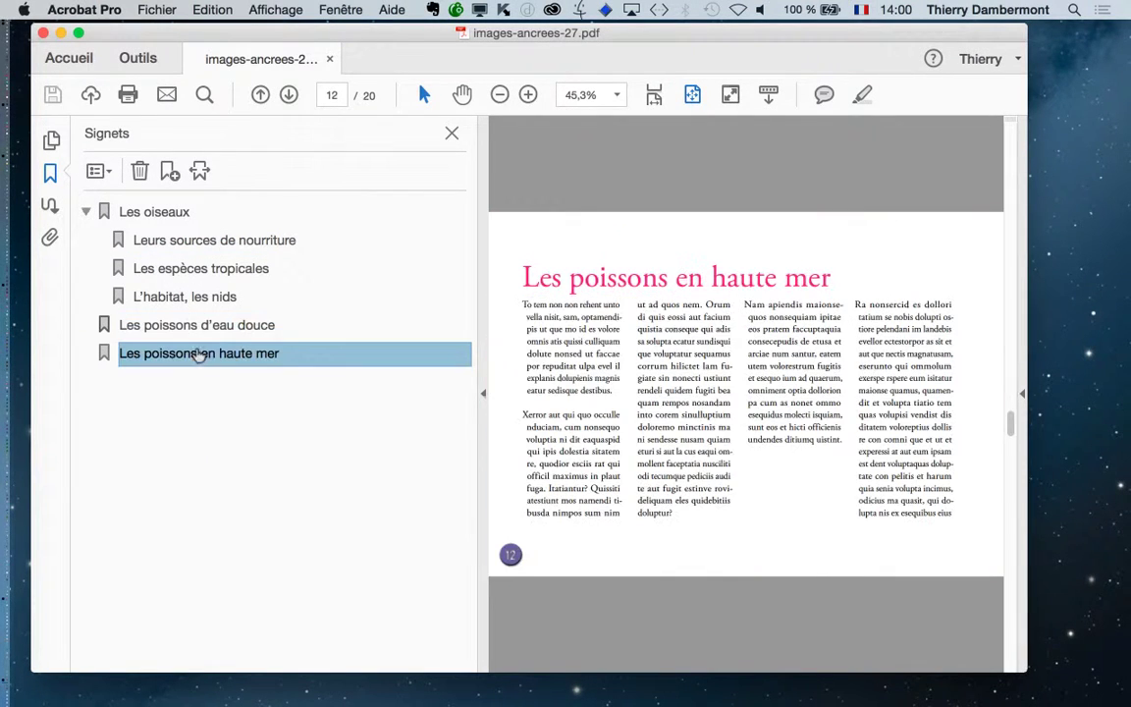
click(183, 297)
click(189, 267)
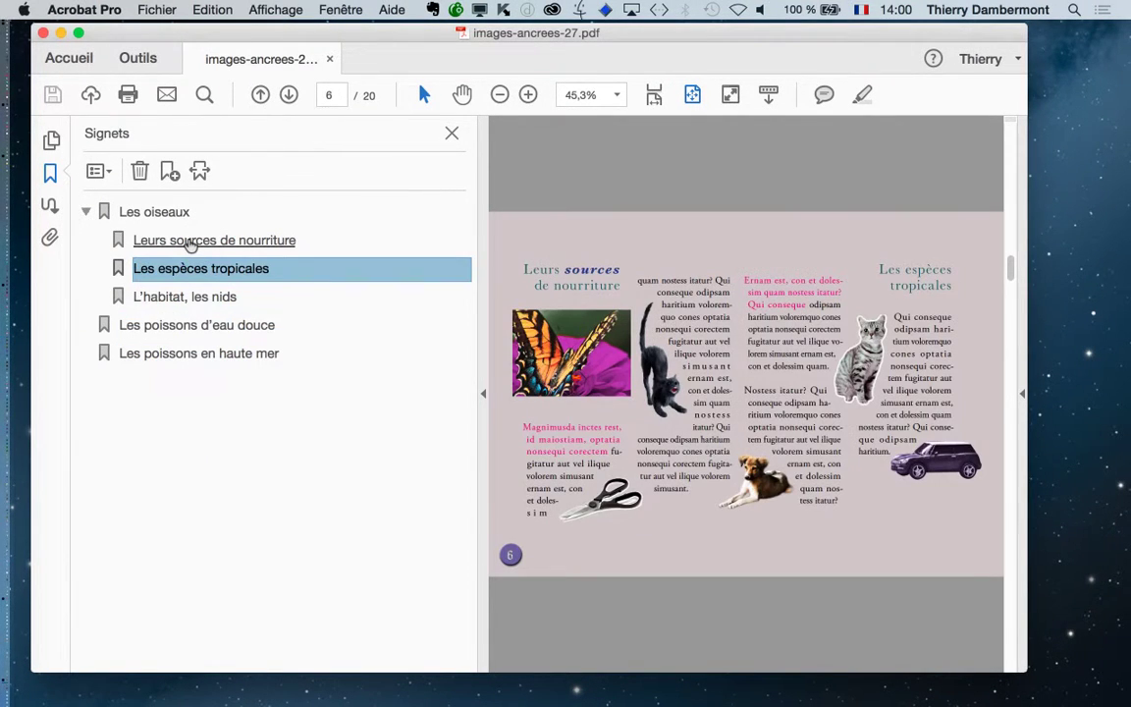
click(192, 243)
click(155, 216)
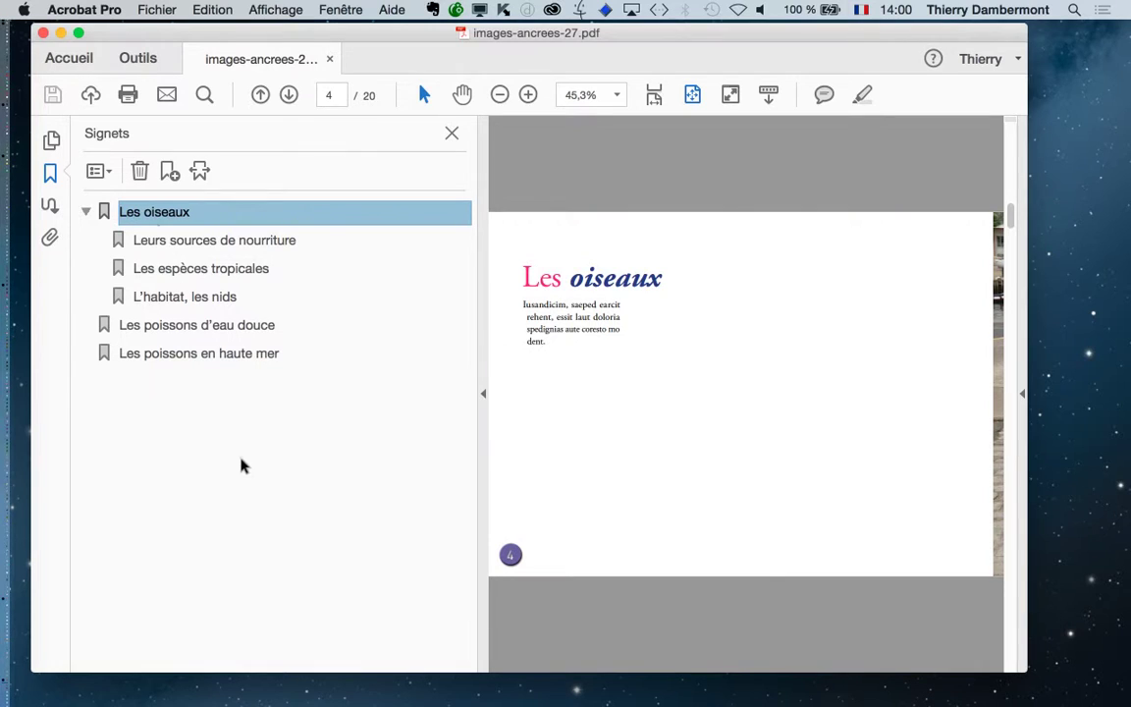